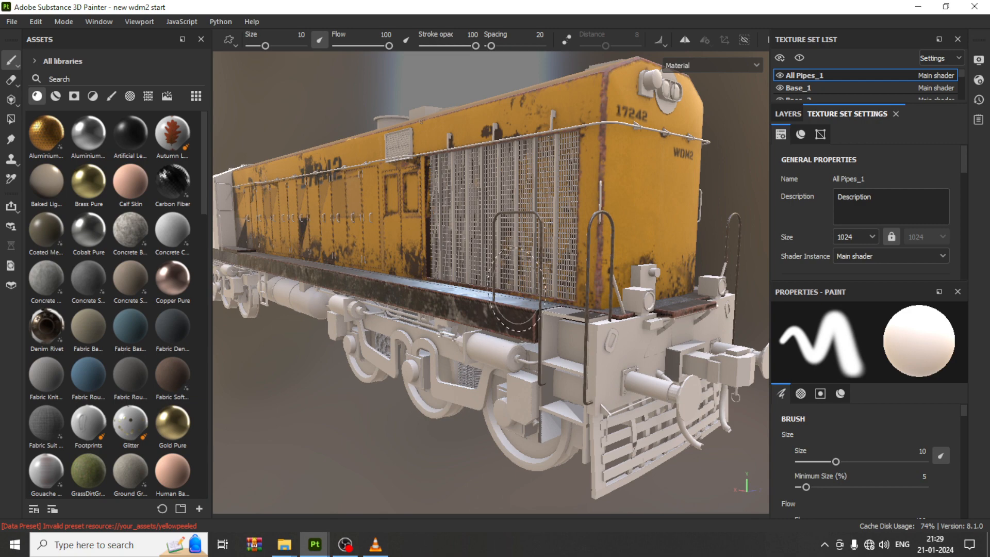
# Step: Enlarge the Texture Set List panel to show more of the locomotive's texture sets
pyautogui.scroll(-3, 509, 310)
pyautogui.keyDown('alt'); pyautogui.moveTo(510, 311); pyautogui.dragTo(482, 311); pyautogui.keyUp('alt')
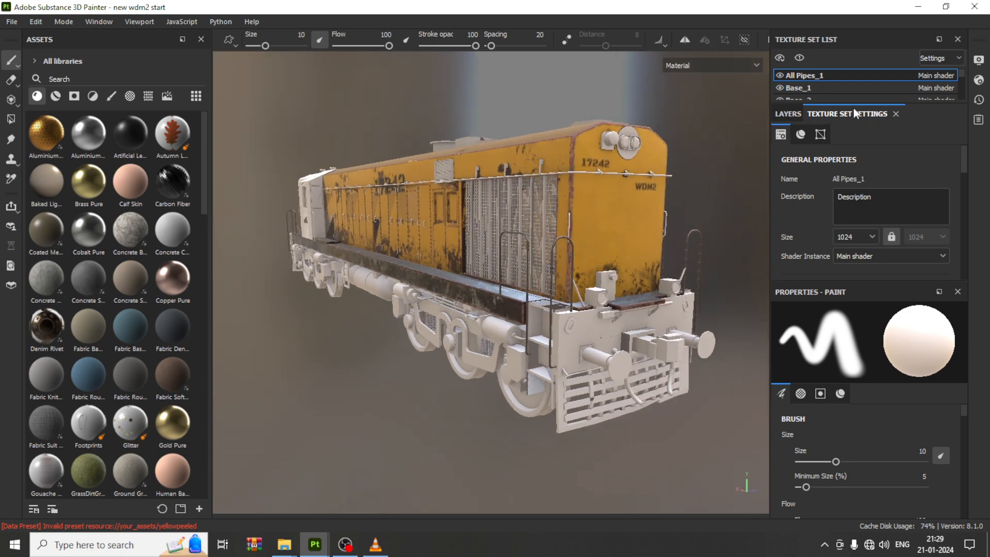
pyautogui.moveTo(854, 104); pyautogui.dragTo(860, 200)
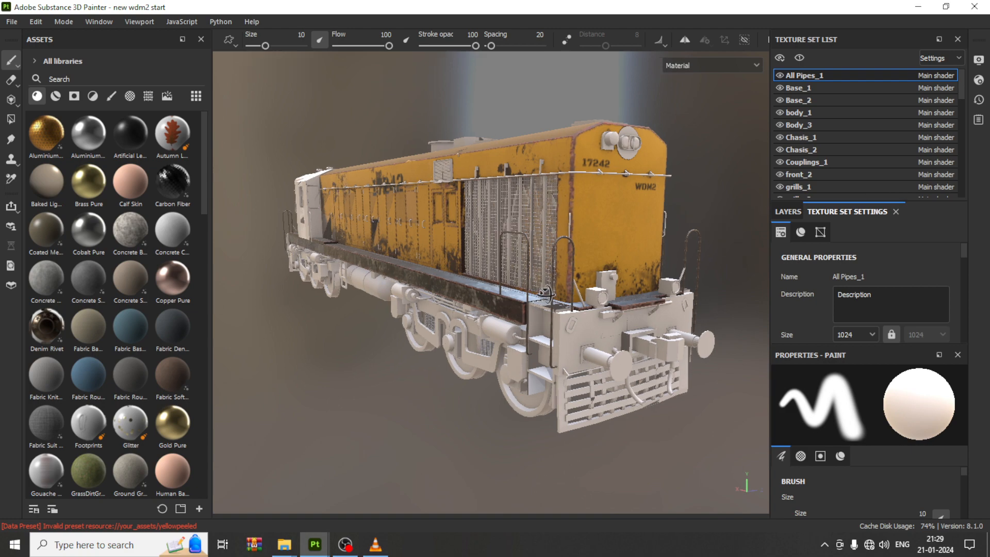
pyautogui.scroll(3, 546, 294)
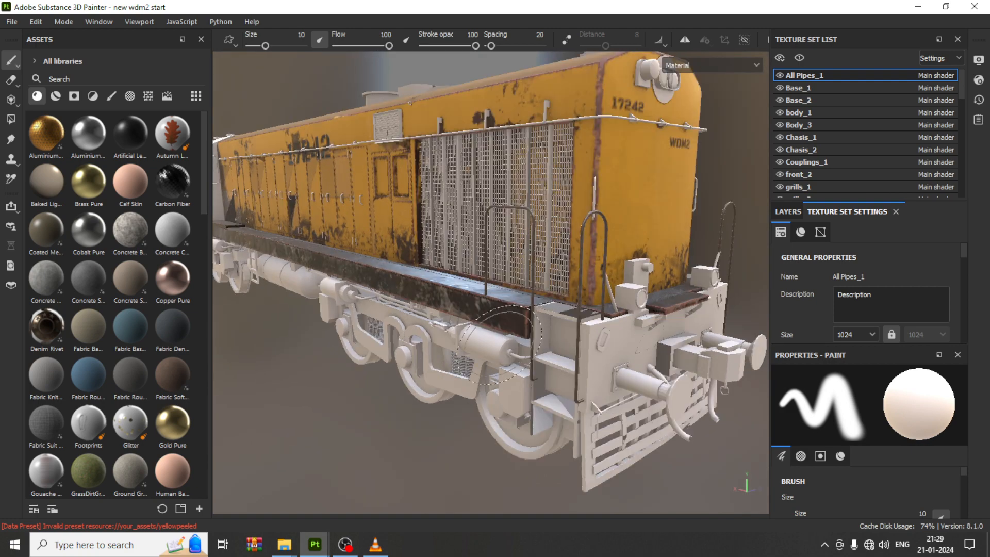
pyautogui.scroll(2, 542, 298)
pyautogui.keyDown('alt'); pyautogui.moveTo(569, 284); pyautogui.dragTo(573, 262, button='middle'); pyautogui.keyUp('alt')
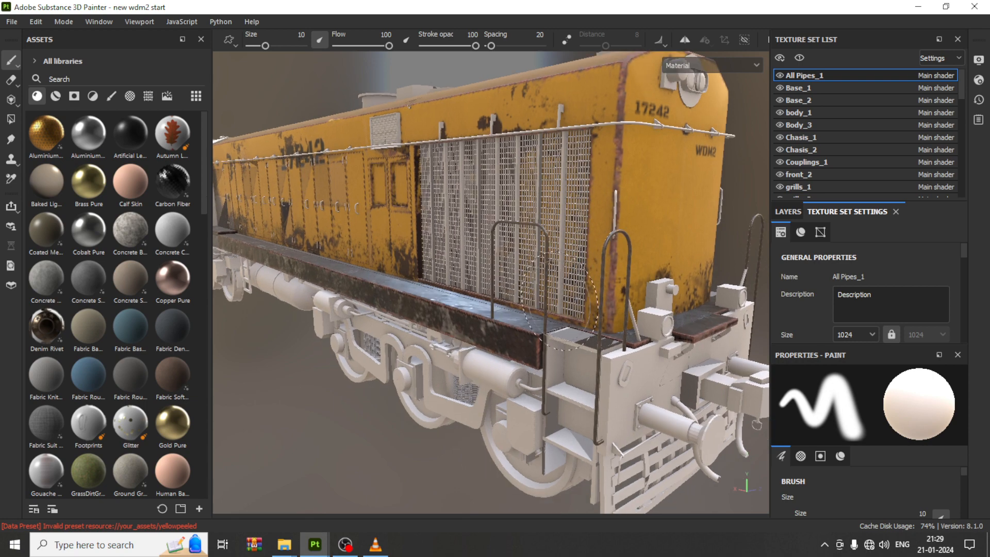
pyautogui.keyDown('alt'); pyautogui.moveTo(560, 302); pyautogui.dragTo(568, 258, button='middle'); pyautogui.keyUp('alt')
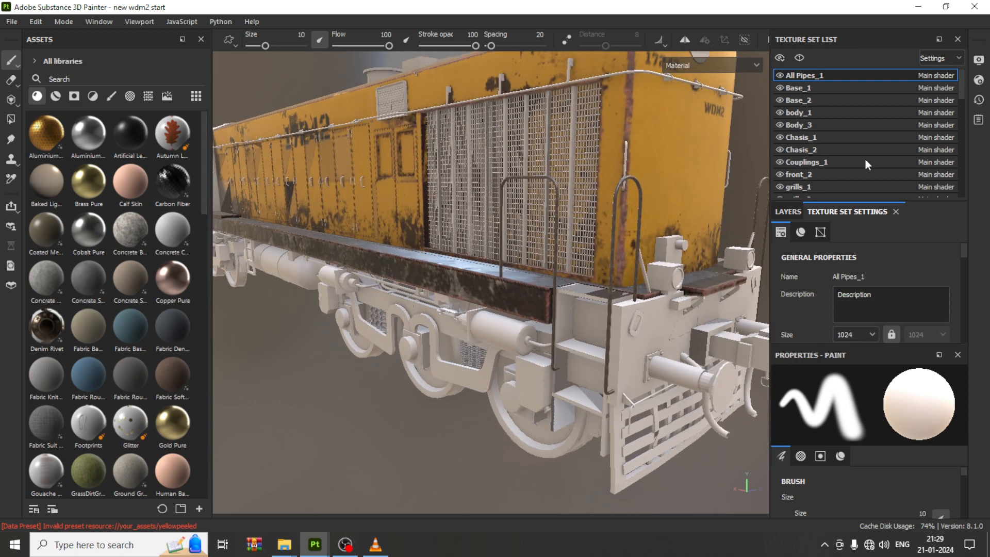
# Step: Toggle the visibility of the Chasis_1 and mainbase texture sets off and on to identify their parts
pyautogui.click(781, 138)
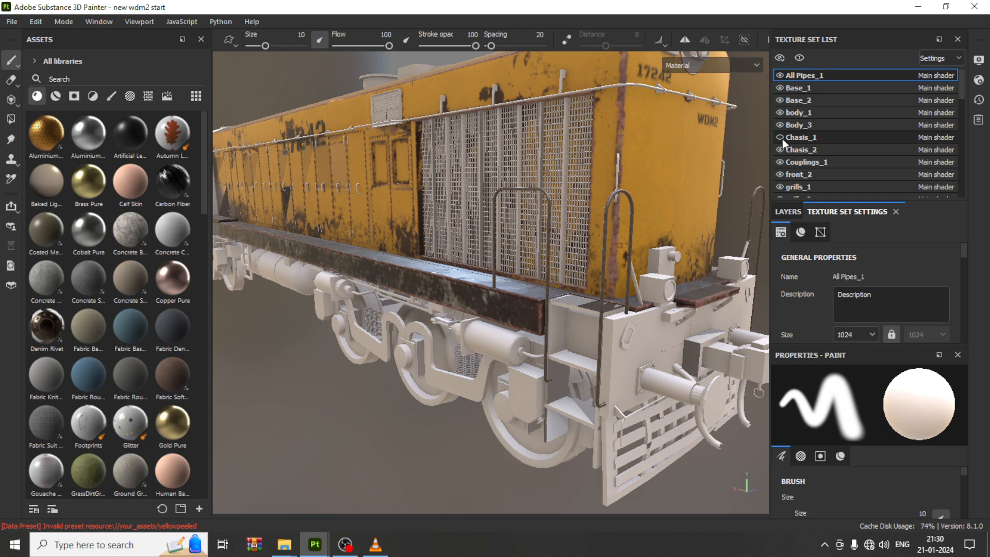
pyautogui.click(781, 138)
pyautogui.scroll(-1, 821, 144)
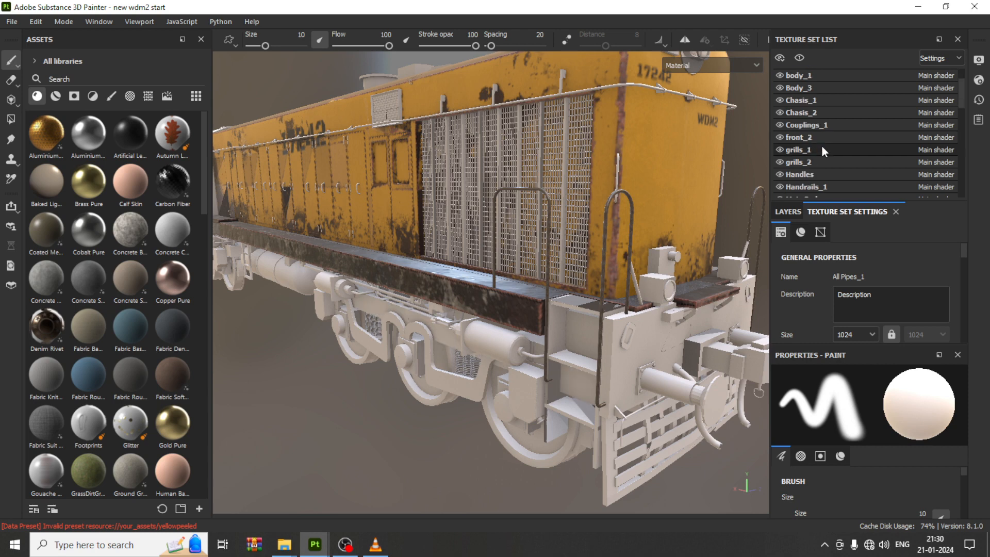
pyautogui.scroll(-2, 815, 155)
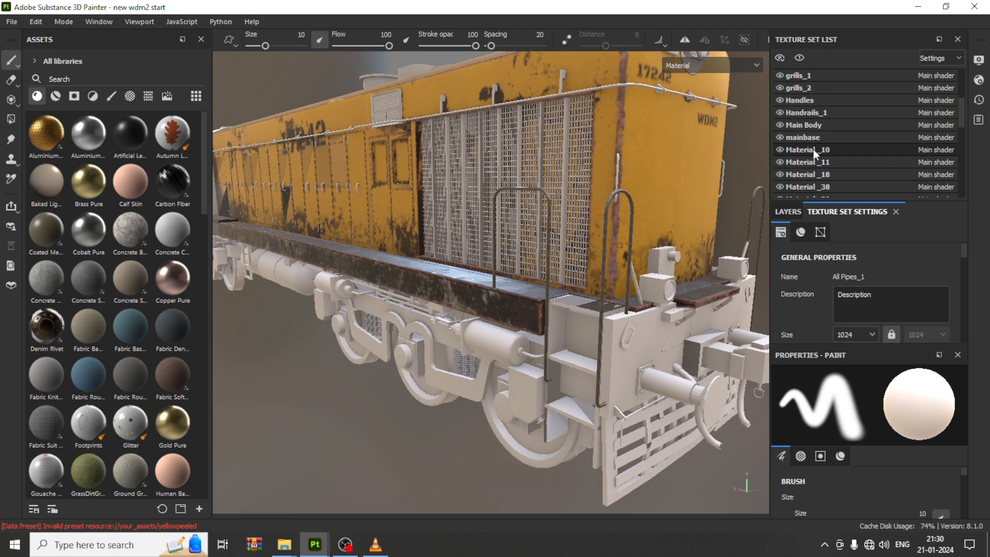
pyautogui.click(780, 137)
pyautogui.click(780, 136)
# Step: Browse through the full list of texture sets
pyautogui.scroll(-5, 804, 137)
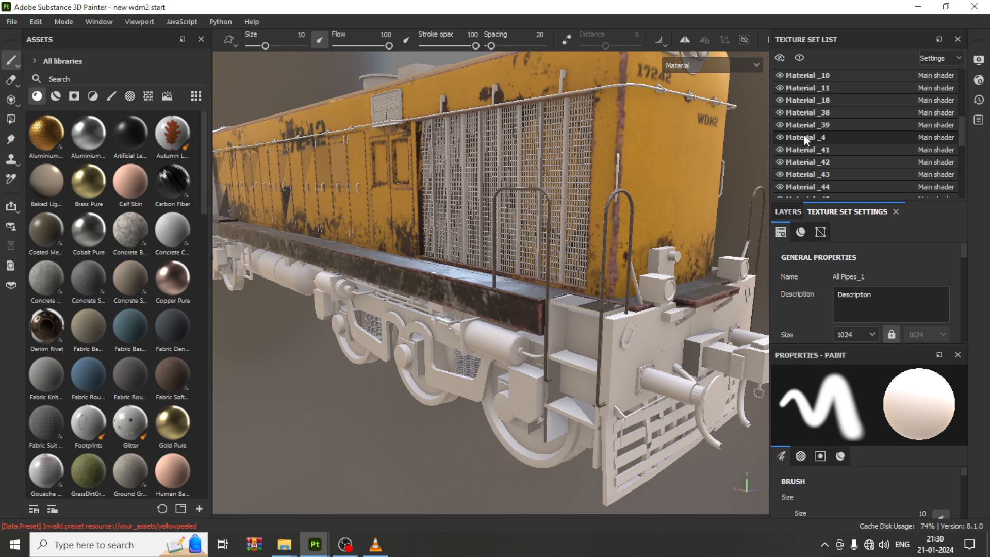
pyautogui.scroll(-2, 811, 150)
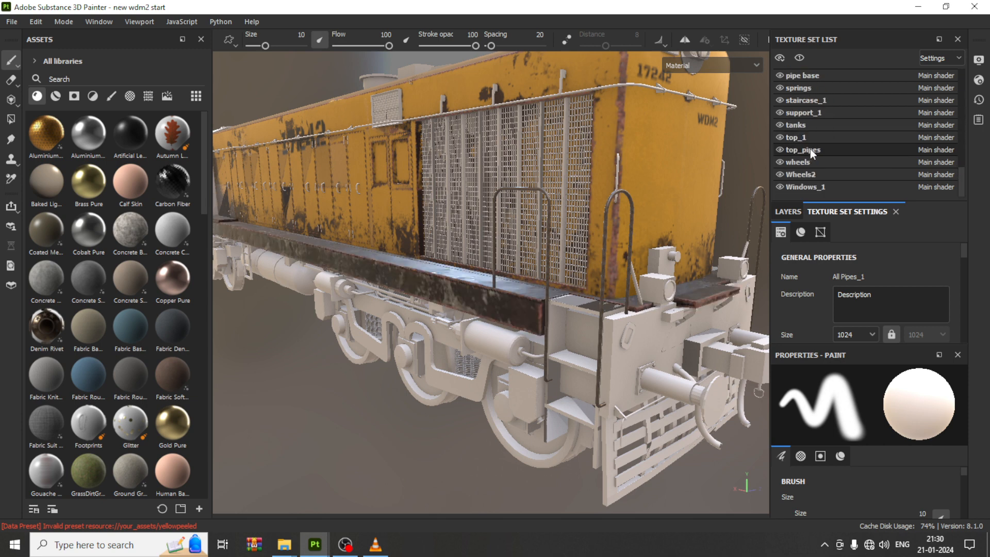
pyautogui.scroll(10, 810, 149)
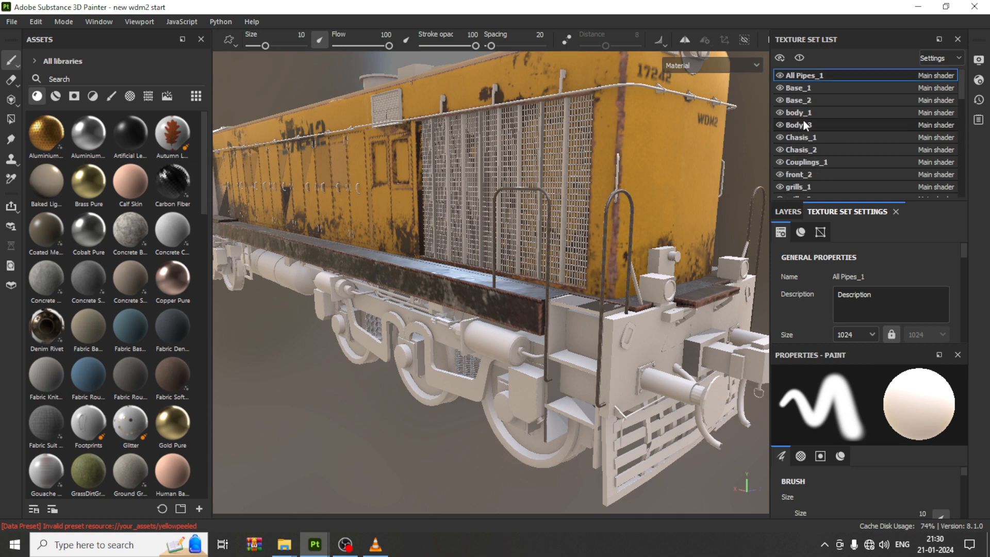
pyautogui.scroll(-3, 818, 108)
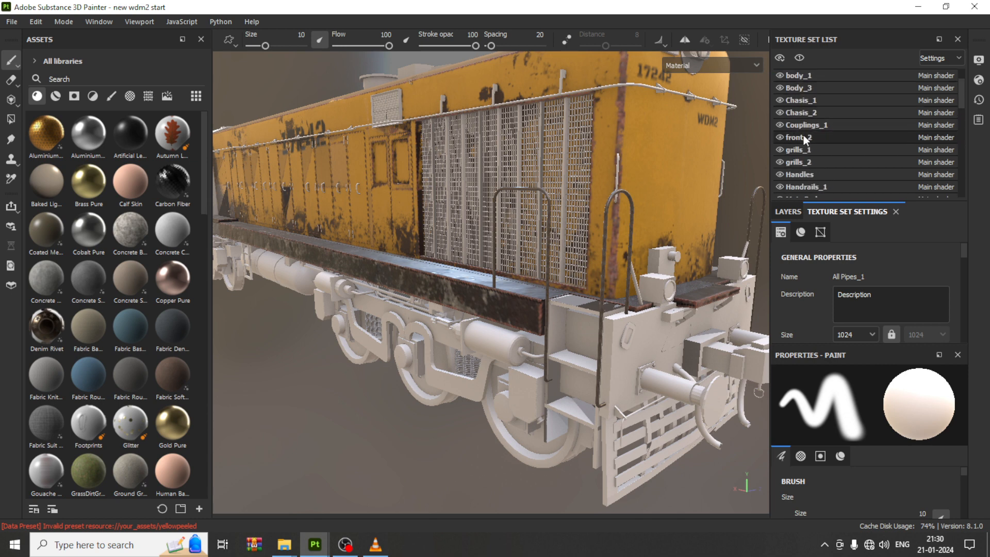
pyautogui.scroll(-6, 798, 164)
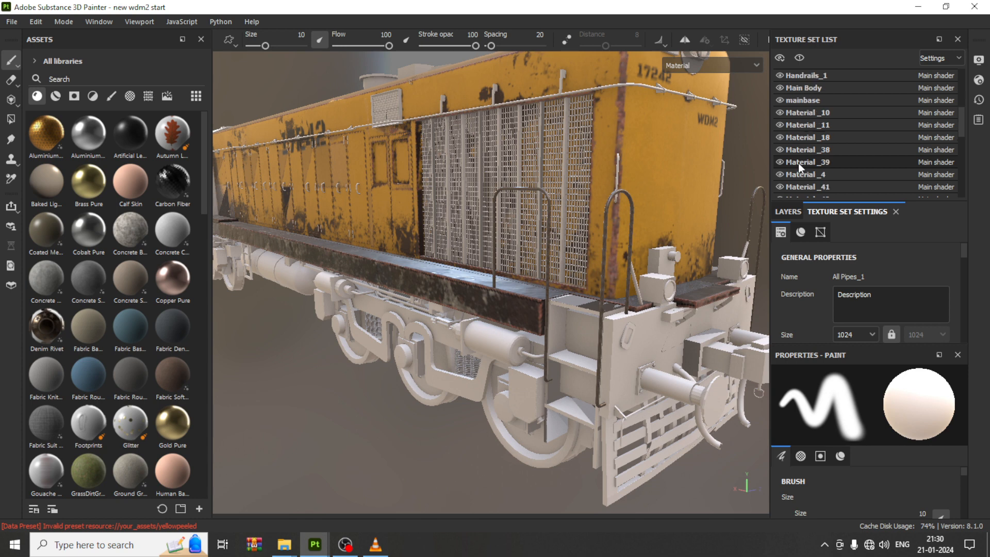
pyautogui.scroll(9, 806, 160)
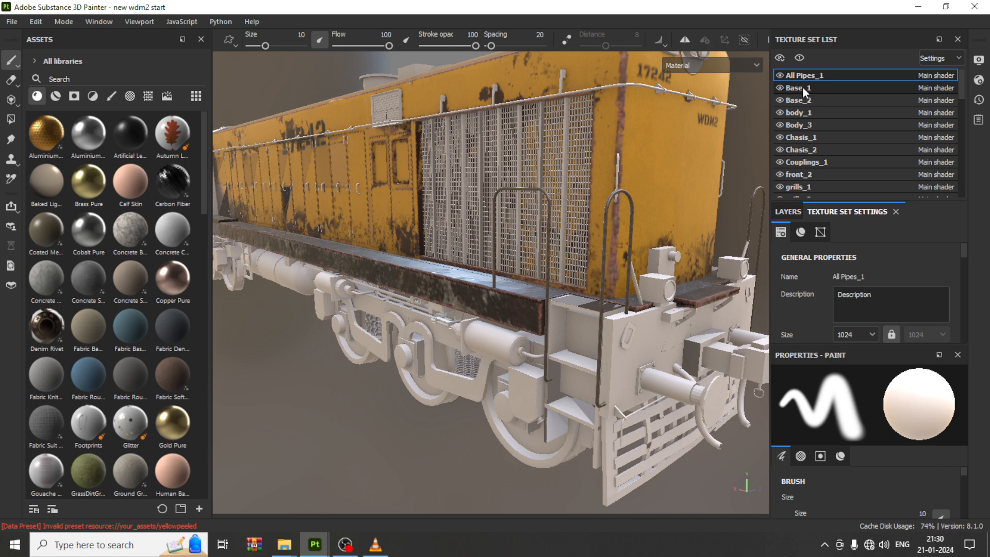
# Step: Select the Base_1 texture set and delete its default Layer 1
pyautogui.click(803, 88)
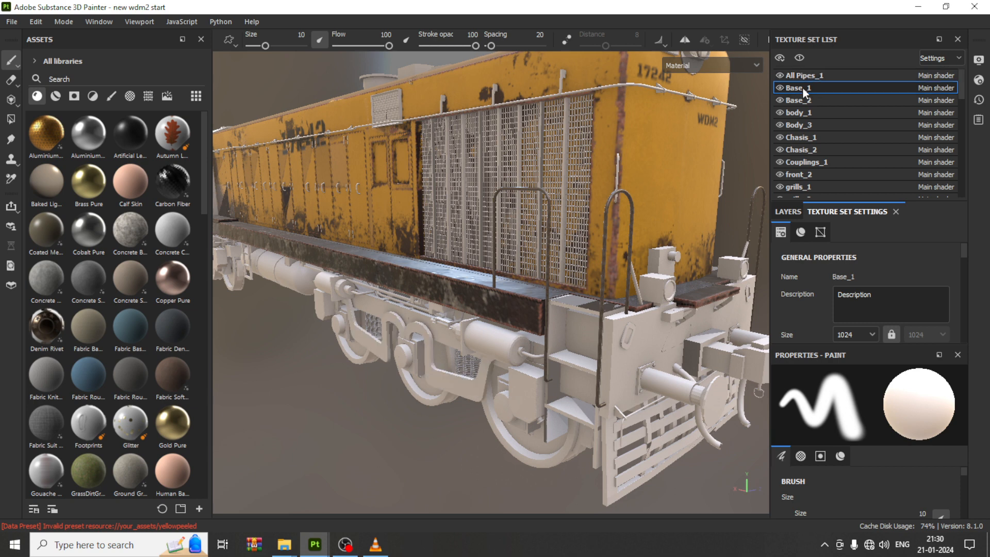
pyautogui.click(794, 211)
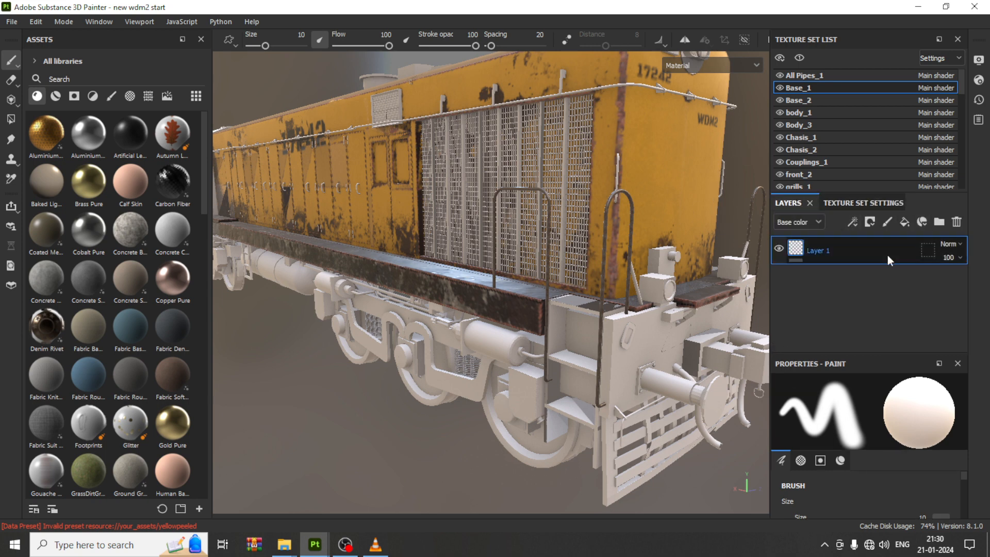
pyautogui.press('Delete')
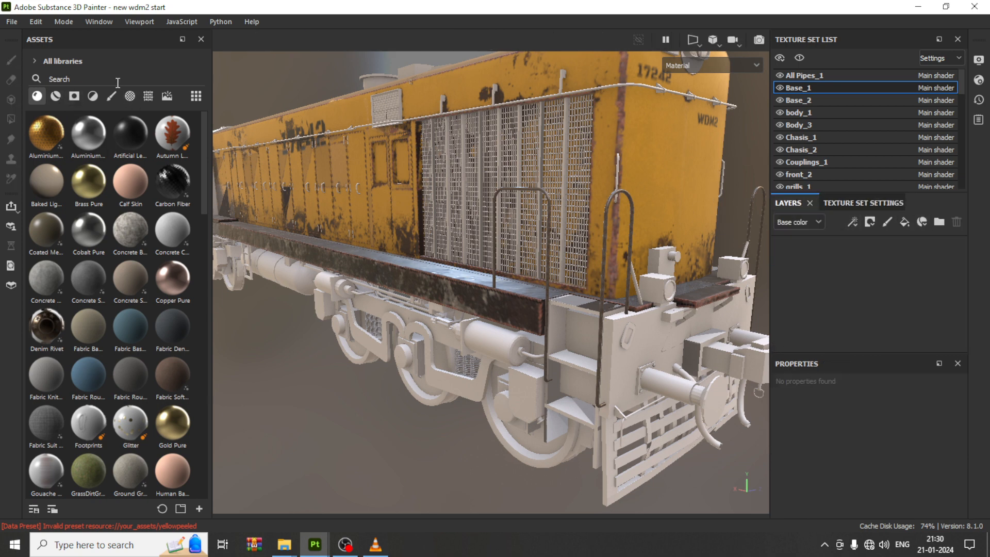
# Step: Search the assets for metal and apply the grunge metal smart material to the Base_1 undercarriage frame
pyautogui.click(98, 80)
pyautogui.write('metal')
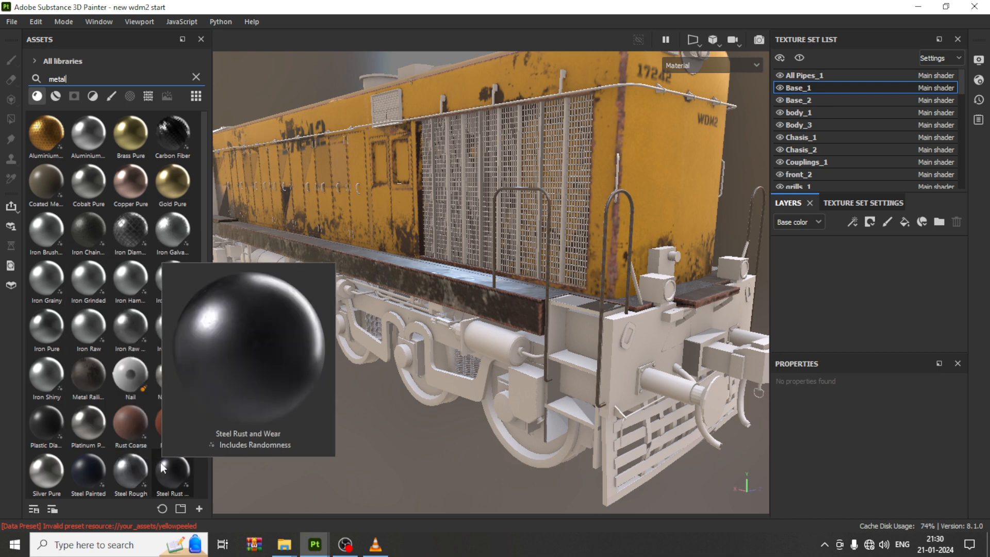
pyautogui.scroll(-1, 168, 462)
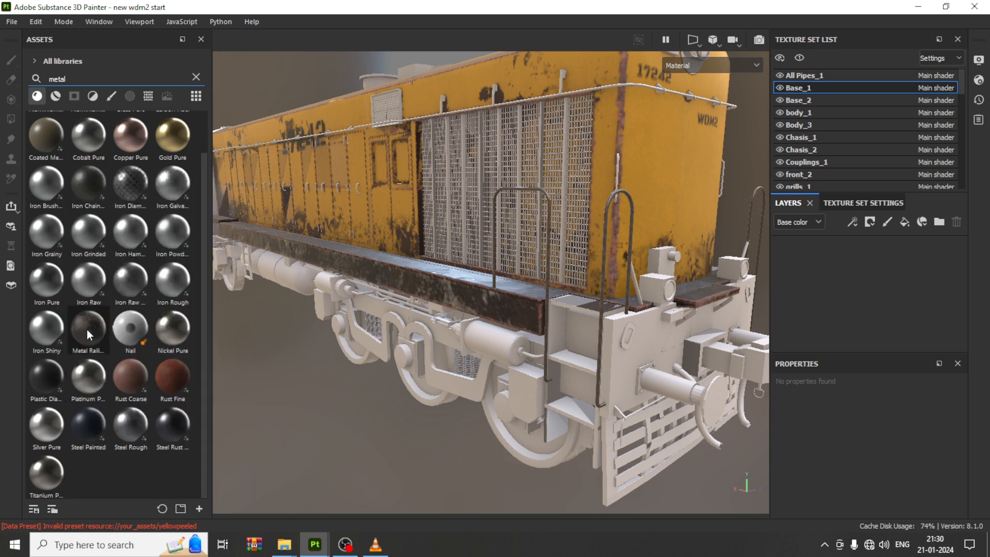
pyautogui.moveTo(89, 328)
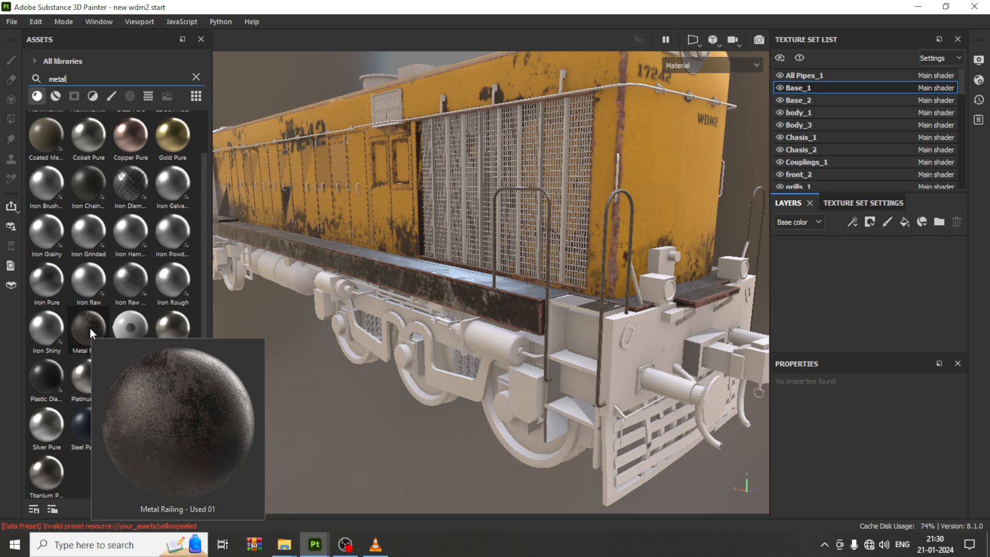
pyautogui.click(55, 96)
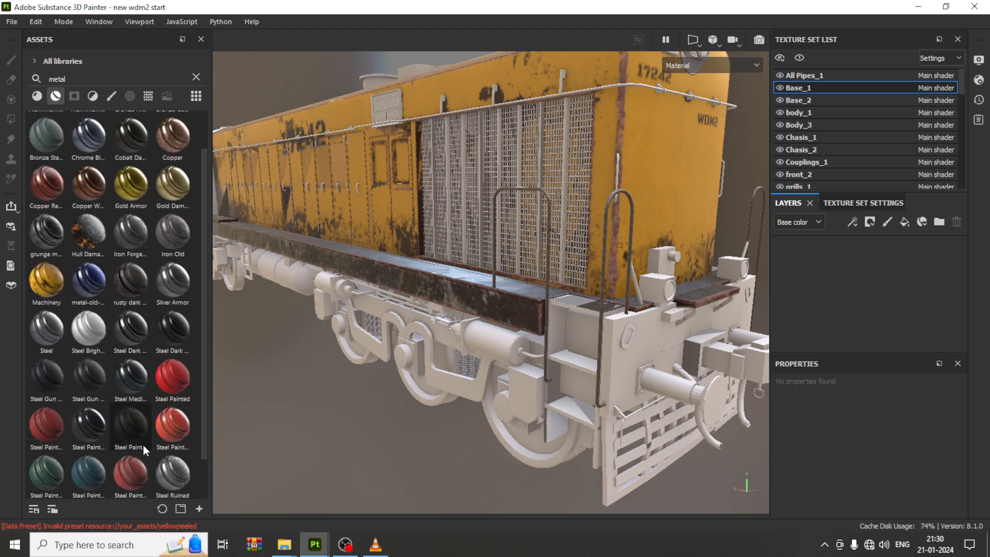
pyautogui.moveTo(137, 425)
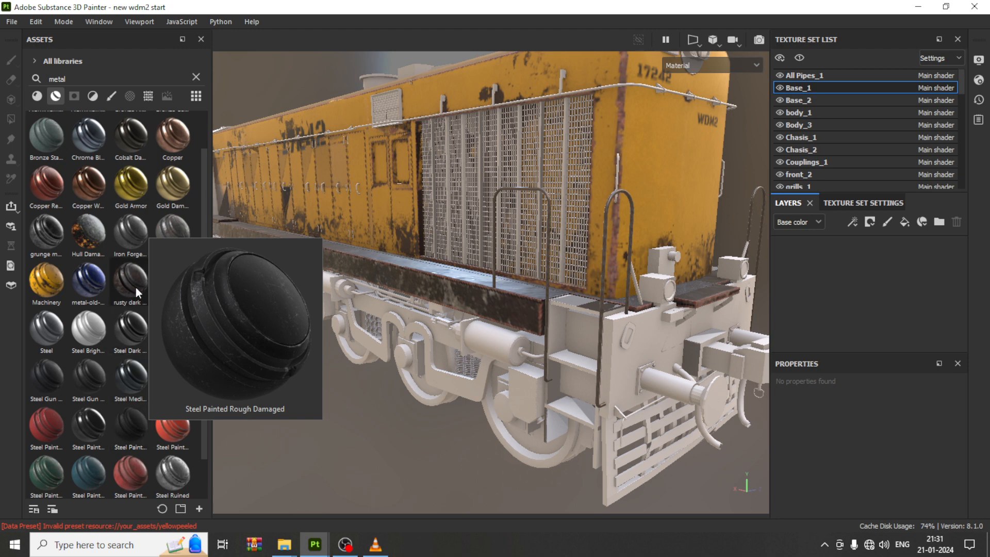
pyautogui.moveTo(135, 287)
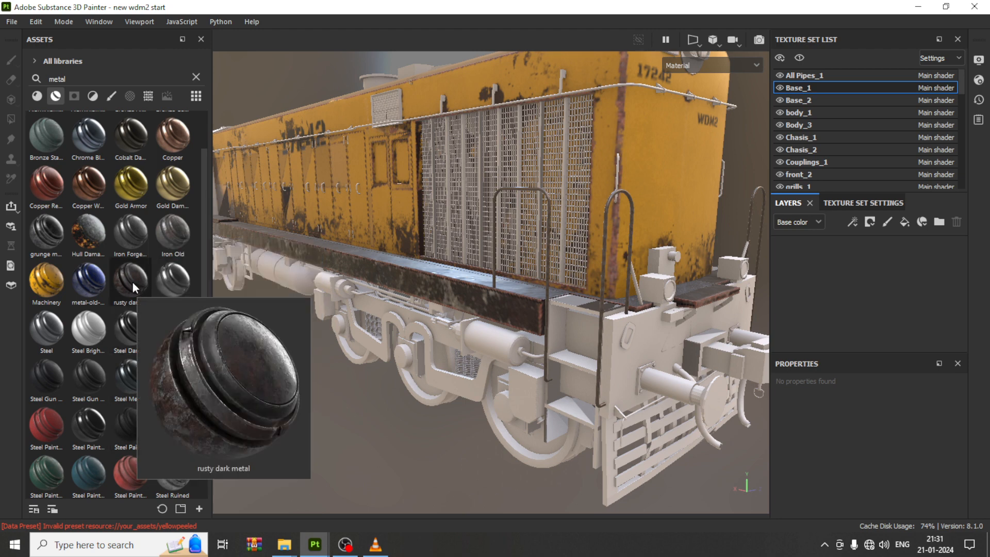
pyautogui.moveTo(156, 234)
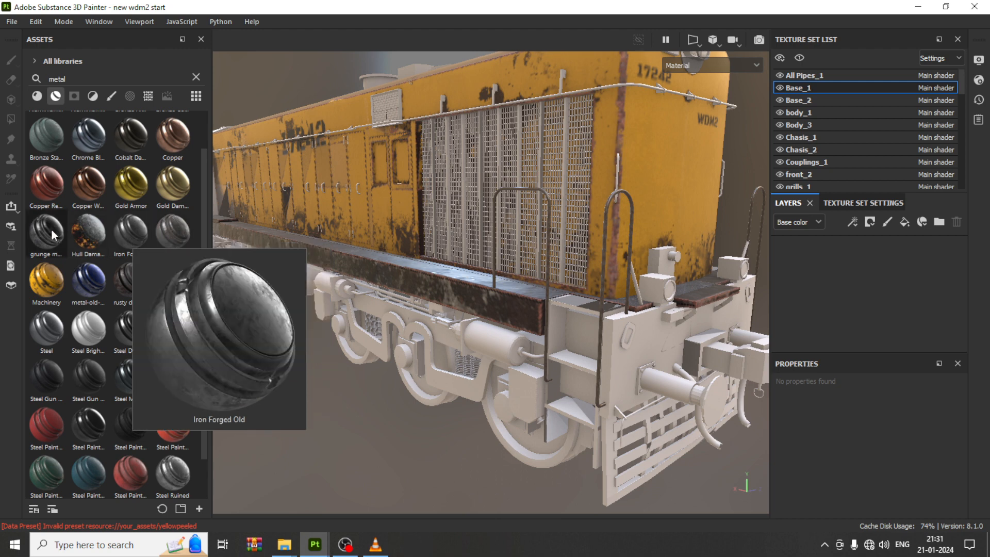
pyautogui.moveTo(51, 230)
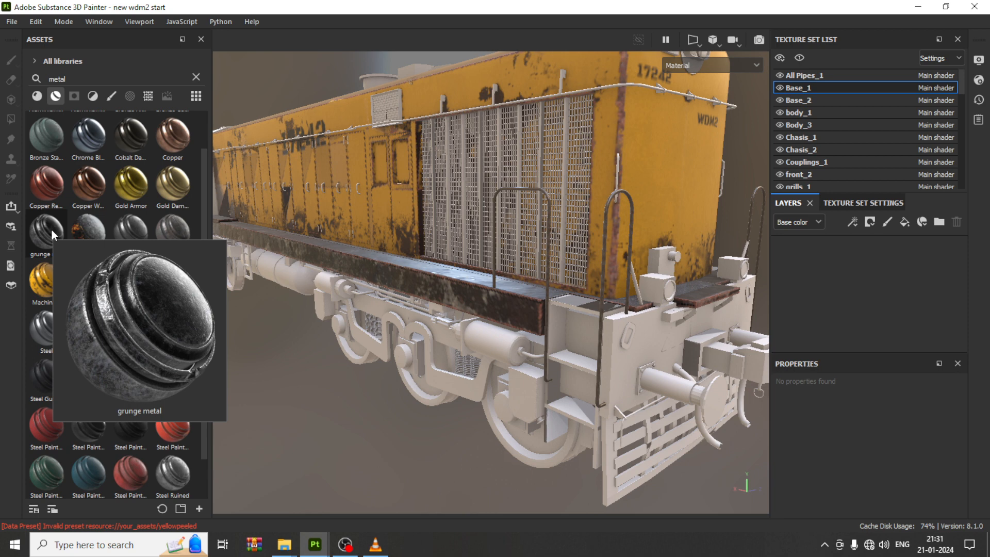
pyautogui.moveTo(52, 230); pyautogui.dragTo(444, 378)
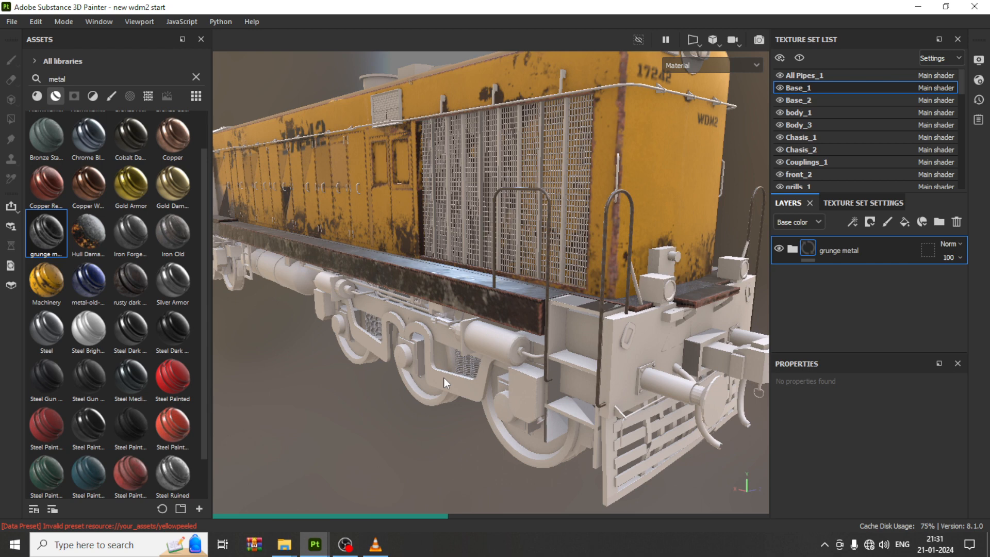
pyautogui.scroll(6, 445, 378)
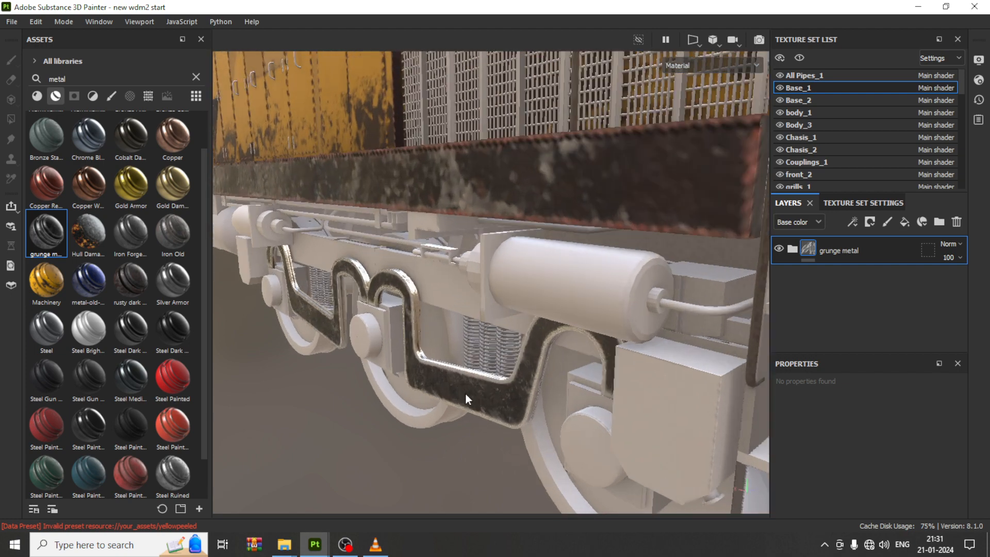
pyautogui.scroll(2, 467, 395)
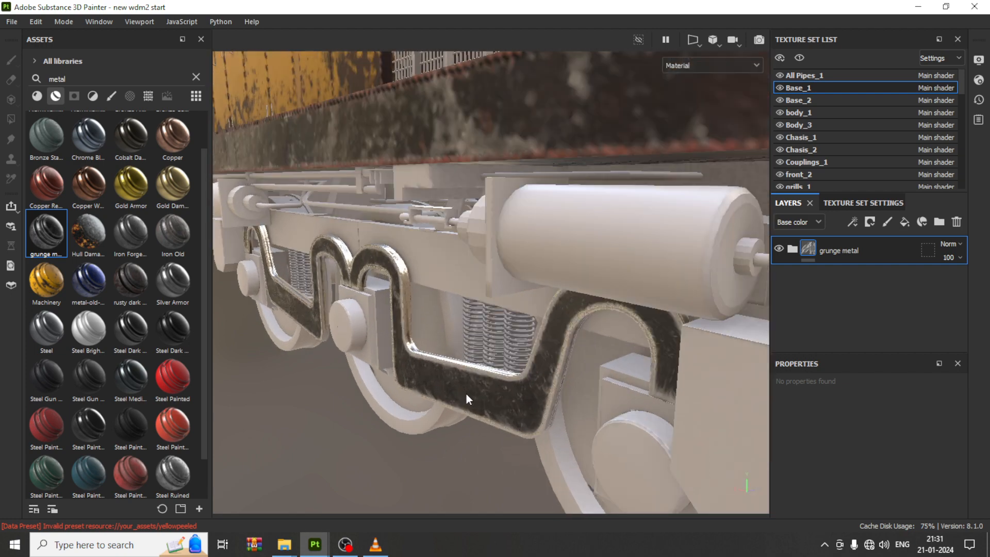
# Step: Set the base color of the Dirt fill layer inside the grunge metal folder to dark grey 494949
pyautogui.click(793, 250)
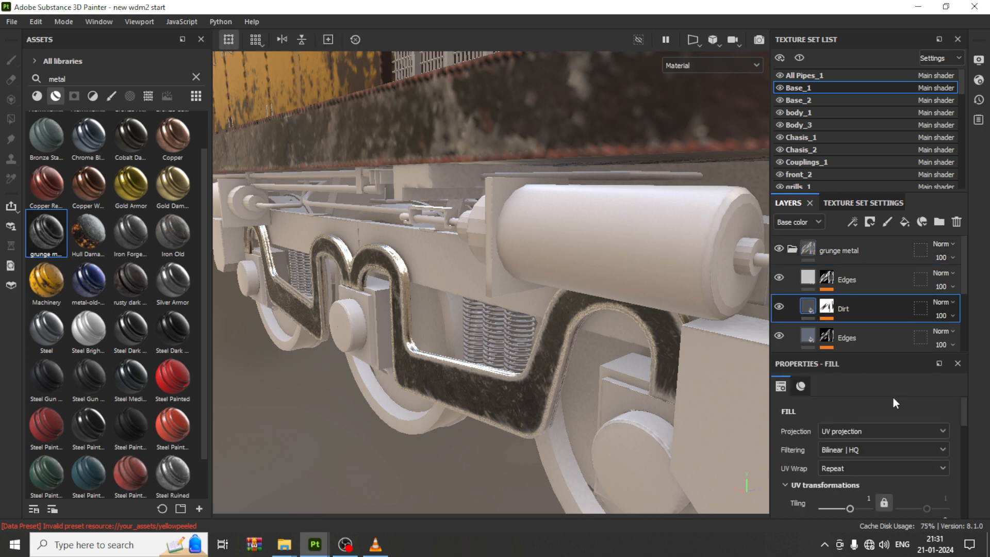
pyautogui.scroll(-5, 894, 398)
pyautogui.scroll(-3, 878, 454)
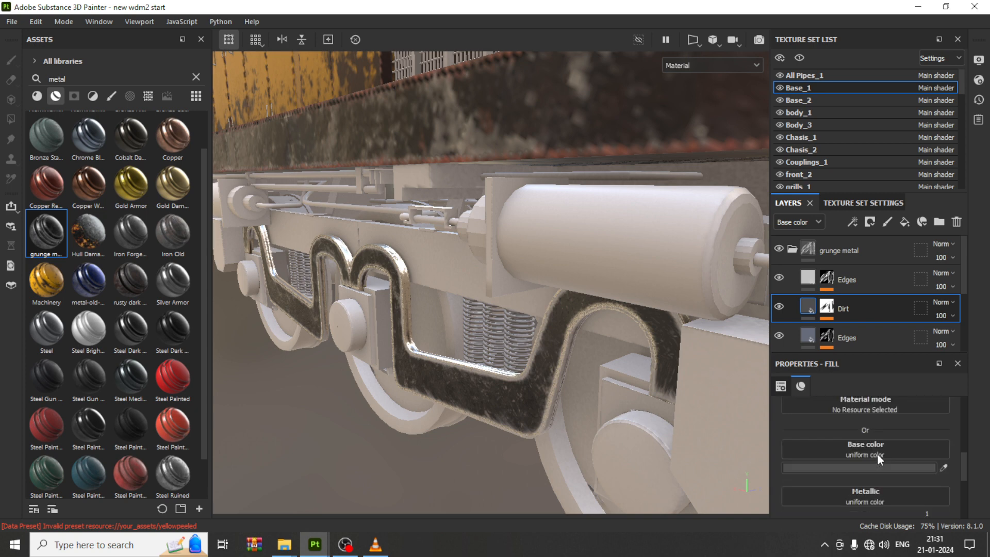
pyautogui.click(871, 430)
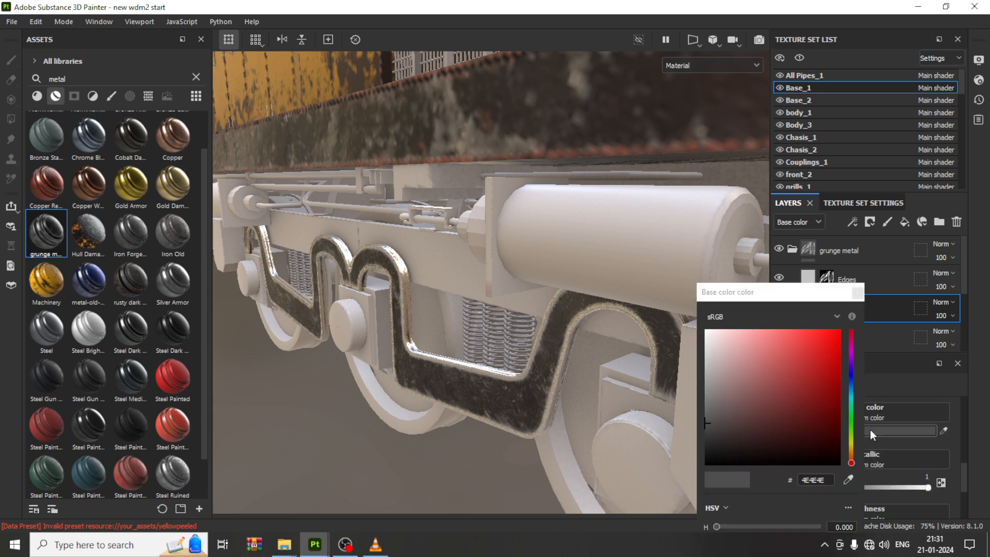
pyautogui.click(714, 442)
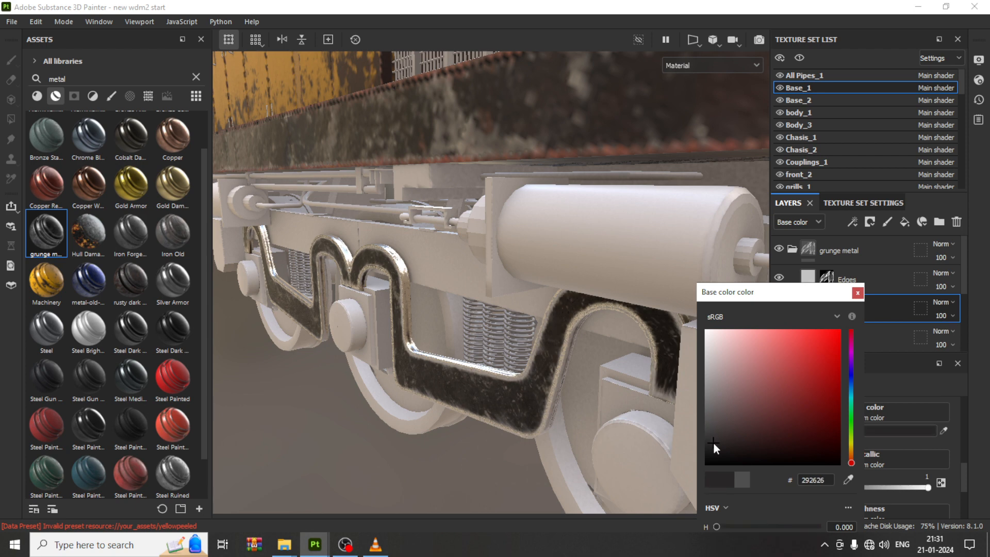
pyautogui.moveTo(711, 438); pyautogui.dragTo(707, 425)
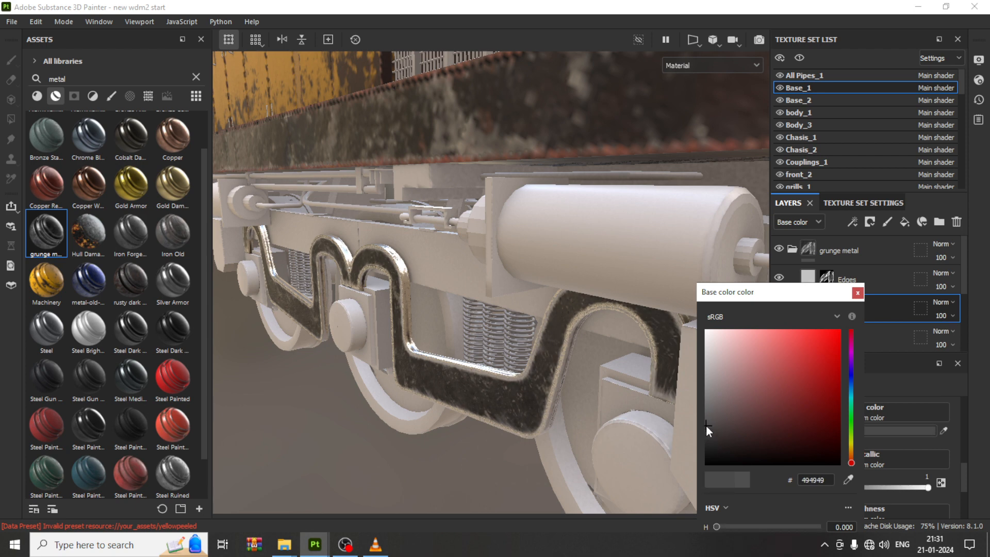
pyautogui.click(857, 293)
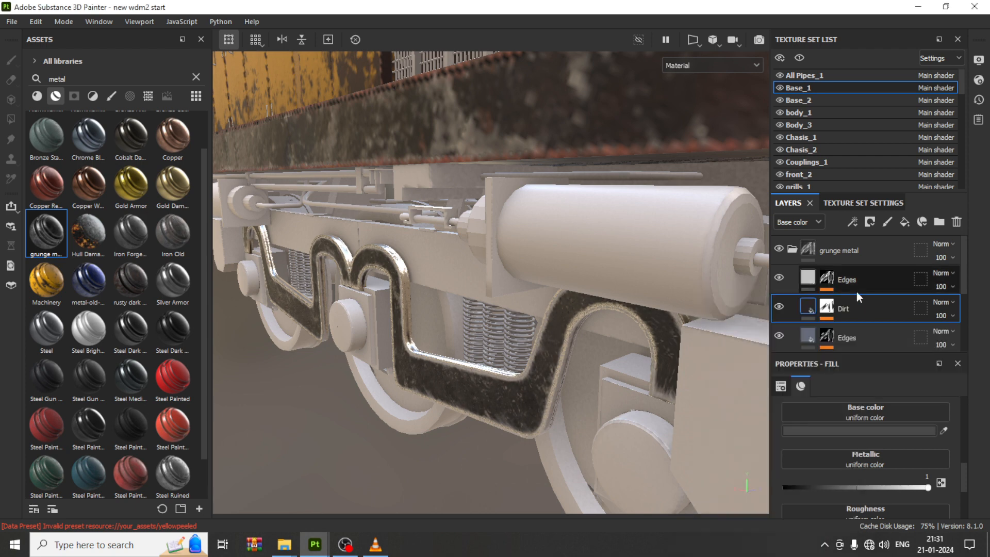
pyautogui.click(793, 252)
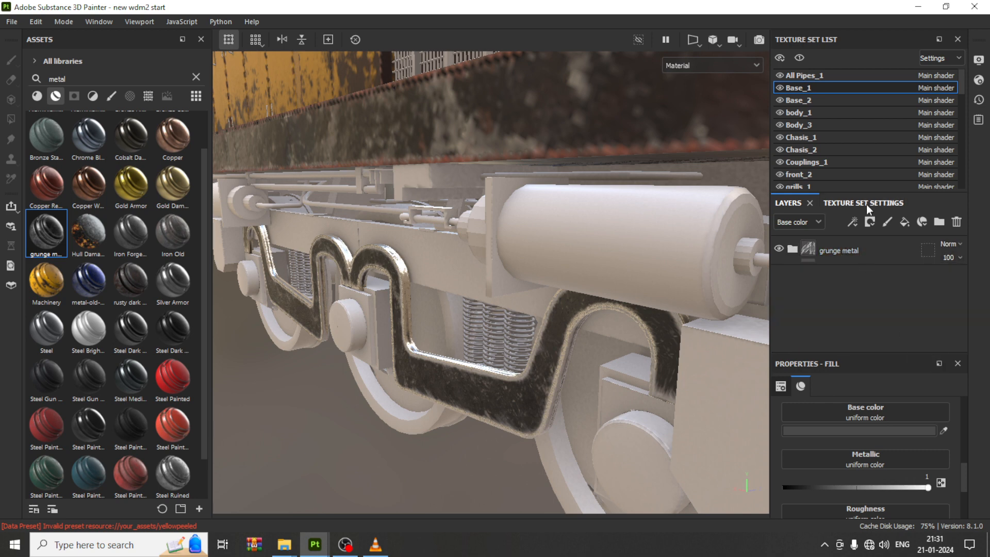
# Step: Apply the Steel Rust and Wear material to the Base_1 undercarriage frame above the grunge metal folder
pyautogui.click(38, 97)
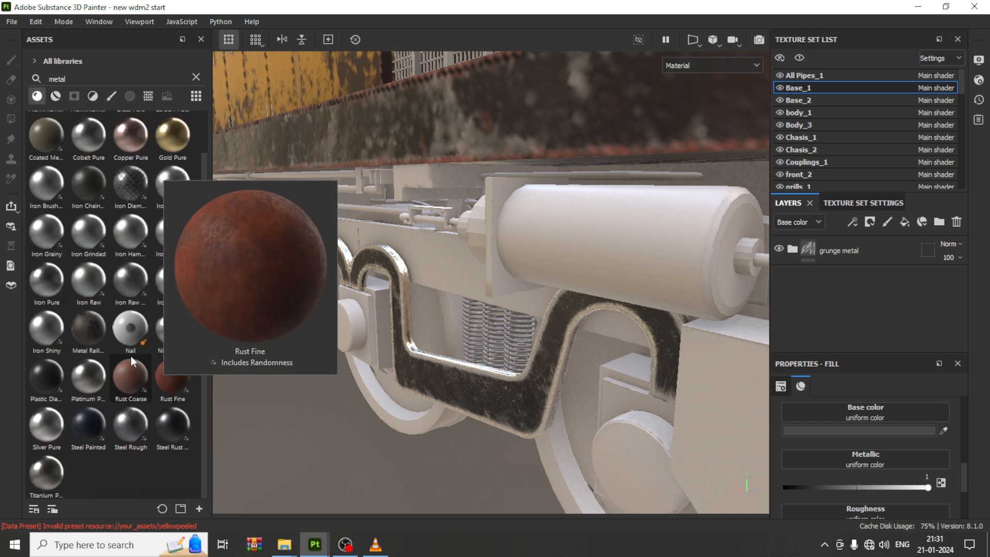
pyautogui.moveTo(97, 334)
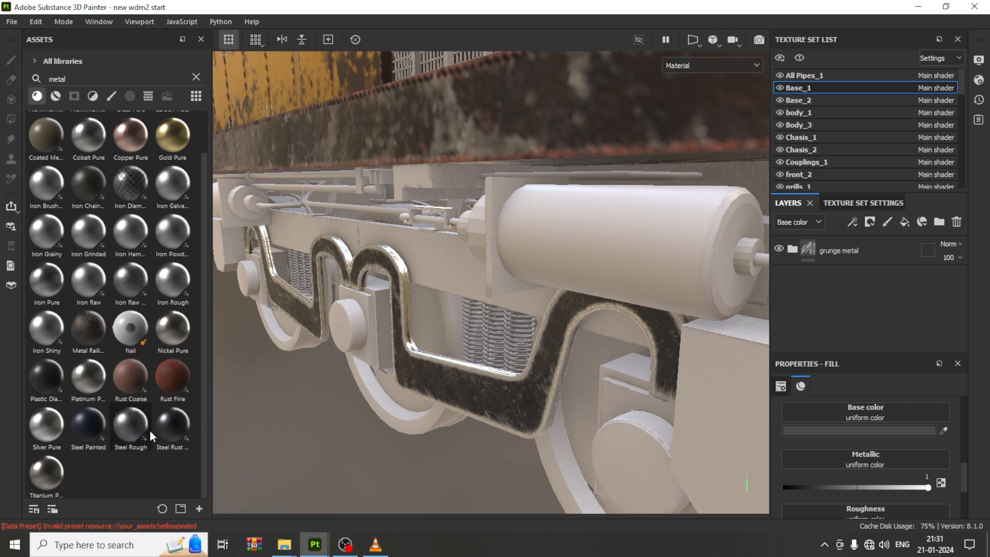
pyautogui.moveTo(172, 424)
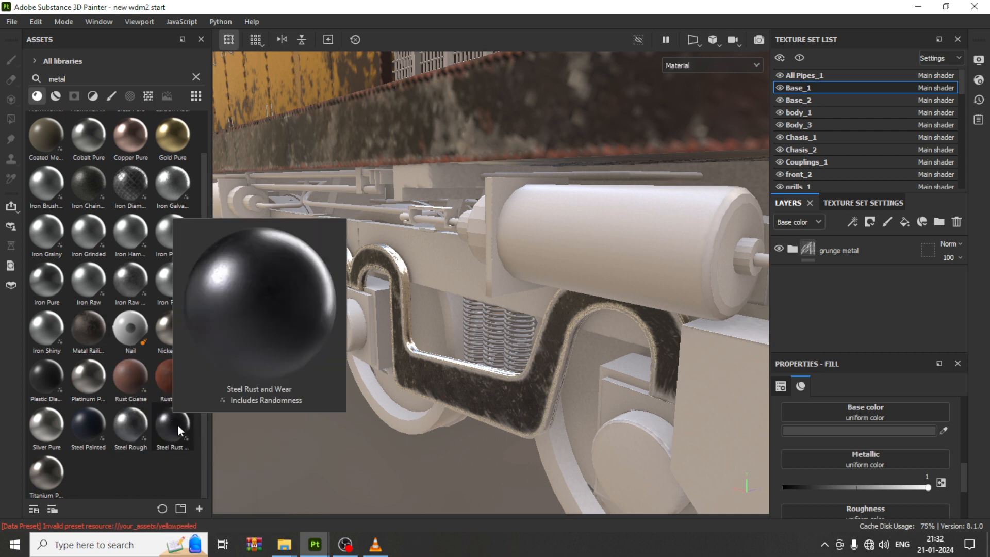
pyautogui.moveTo(178, 425); pyautogui.dragTo(494, 401)
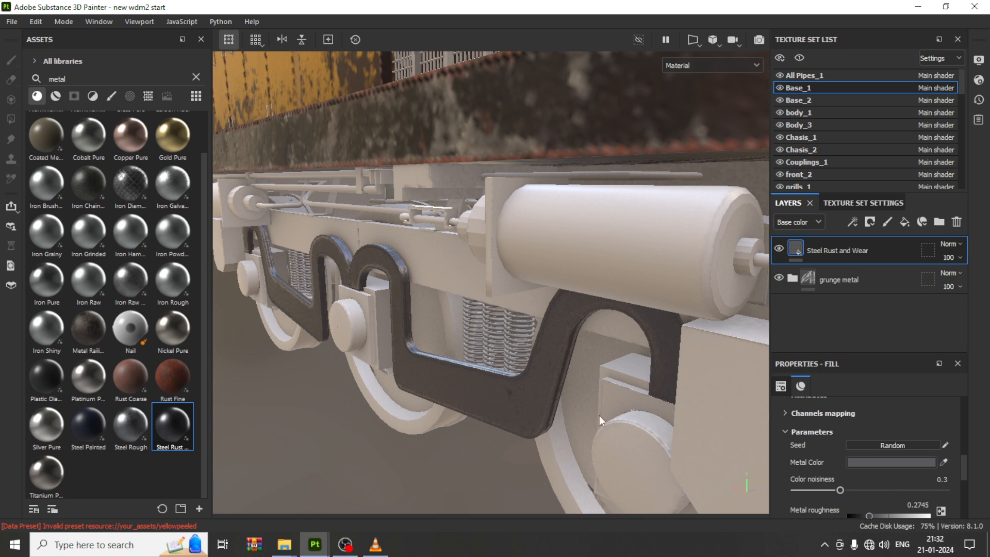
# Step: Add a black mask with a Metal Edge Wear generator to the Steel Rust and Wear layer
pyautogui.click(870, 223)
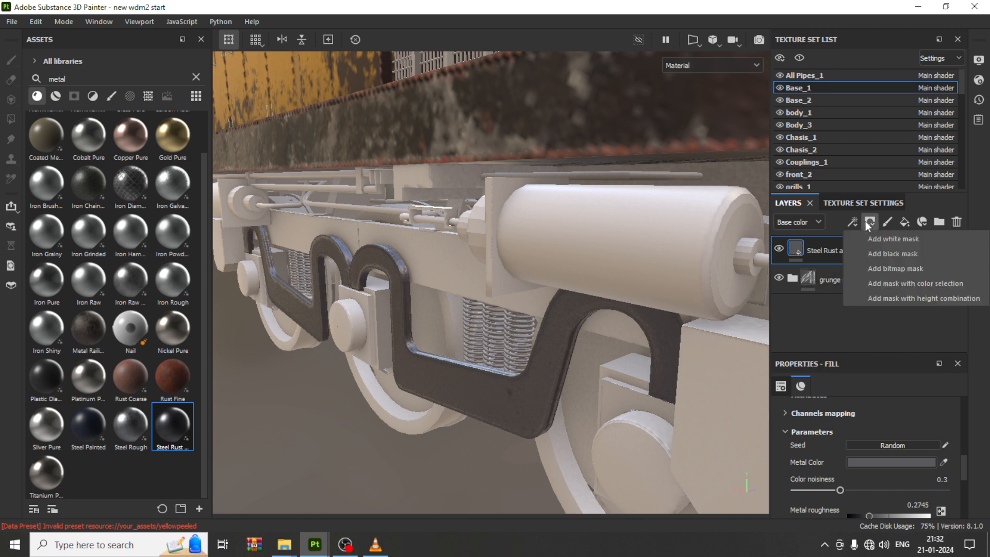
pyautogui.click(889, 255)
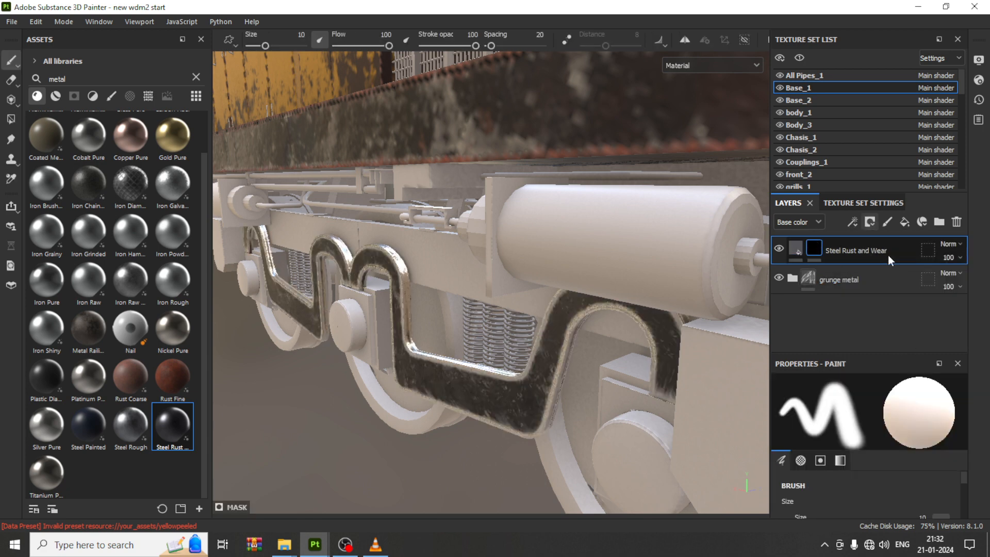
pyautogui.click(854, 222)
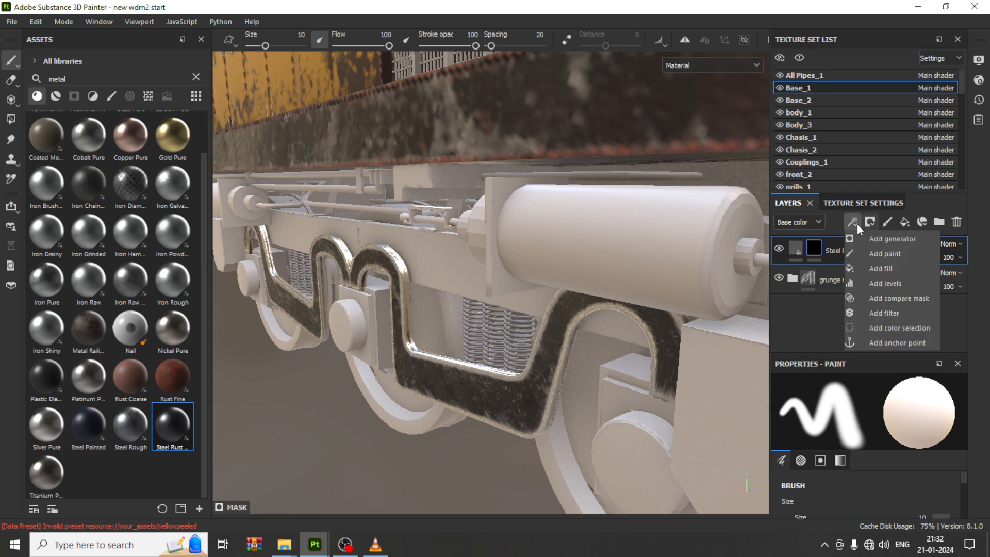
pyautogui.click(887, 240)
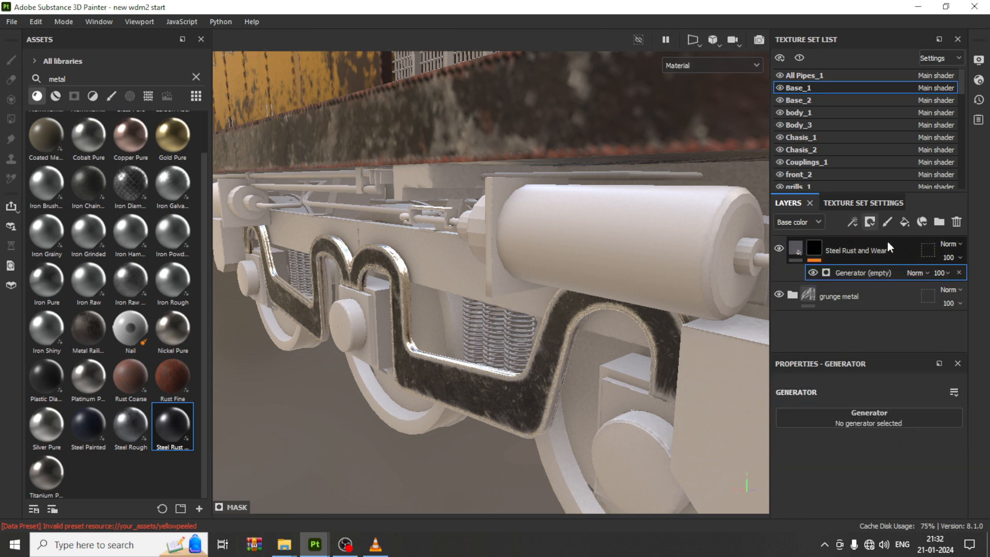
pyautogui.click(885, 415)
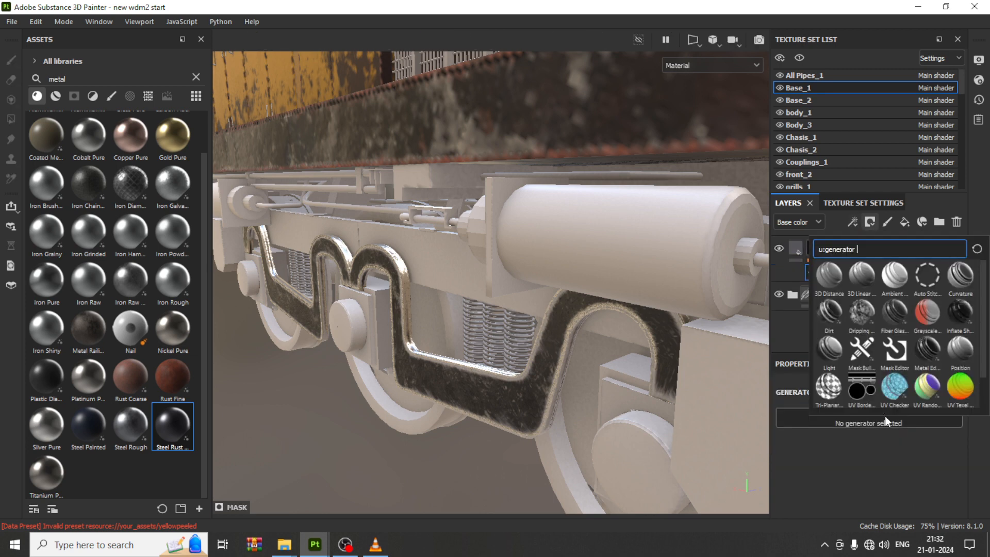
pyautogui.click(927, 348)
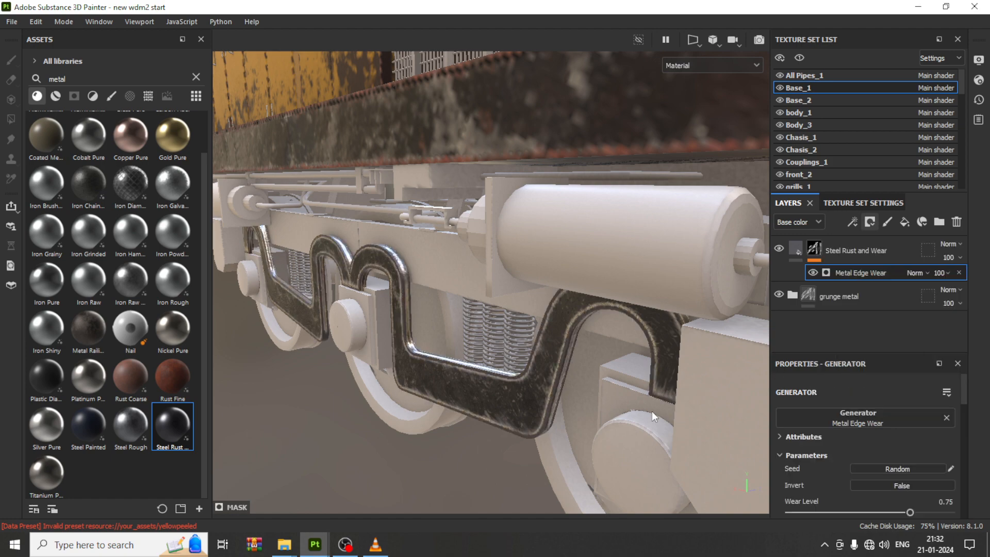
# Step: Raise the Metal Edge Wear generator's wear level to 0.9
pyautogui.scroll(-6, 428, 354)
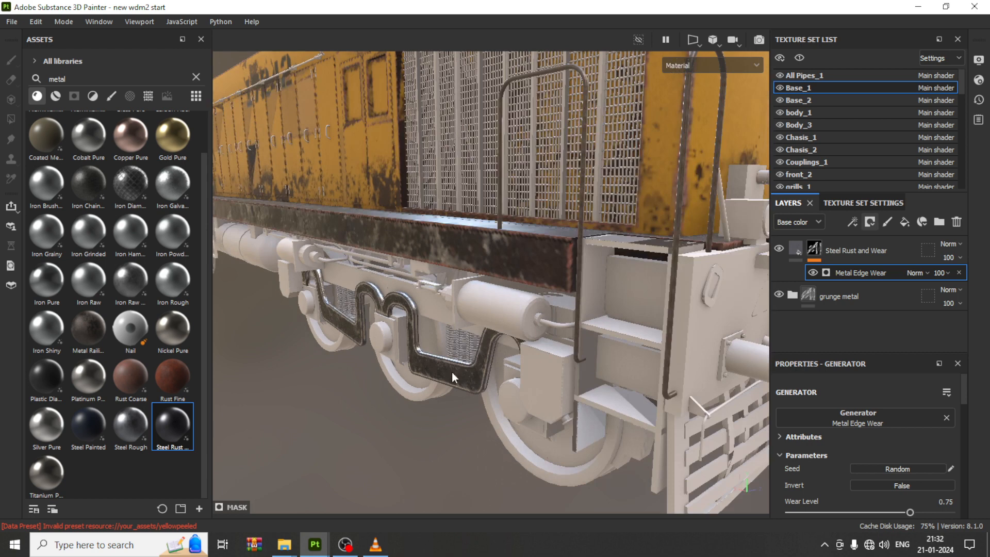
pyautogui.scroll(6, 411, 354)
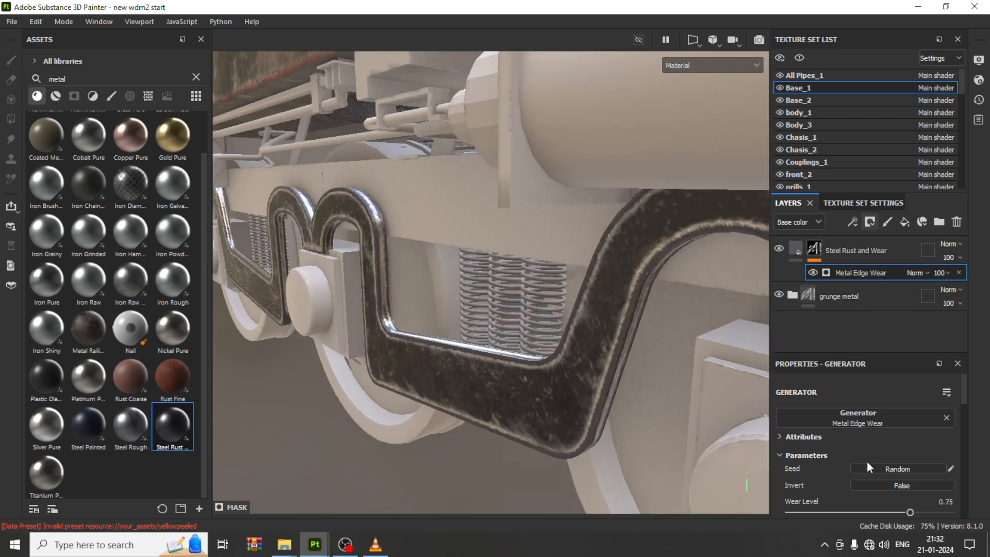
pyautogui.scroll(-3, 872, 441)
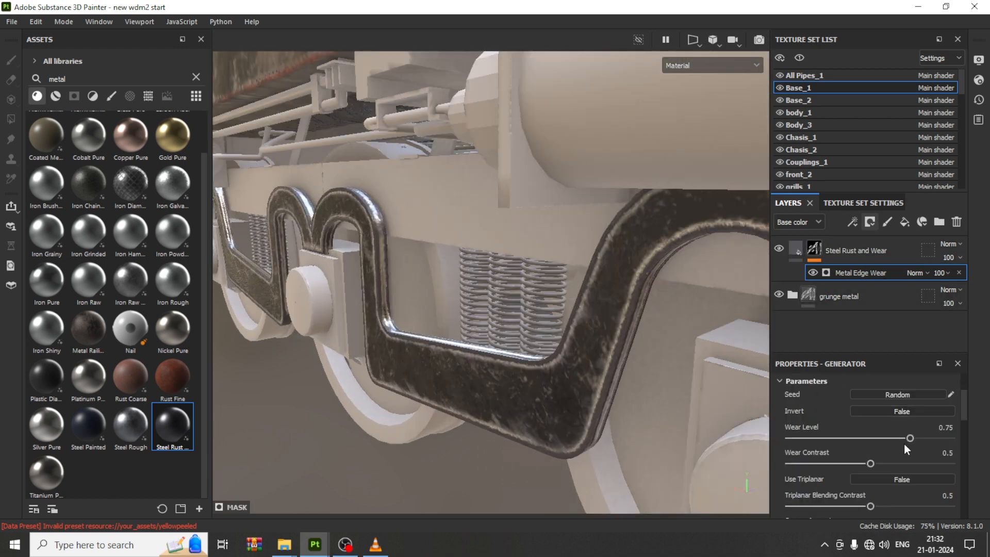
pyautogui.moveTo(901, 436); pyautogui.dragTo(945, 438)
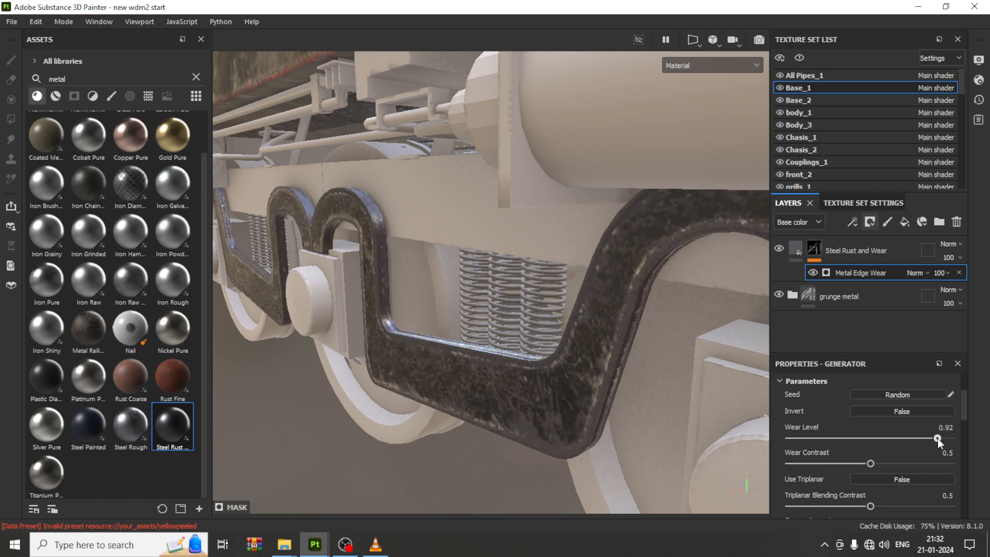
pyautogui.moveTo(935, 438)
pyautogui.mouseDown()
pyautogui.moveTo(944, 438)
pyautogui.moveTo(935, 439)
pyautogui.mouseUp()
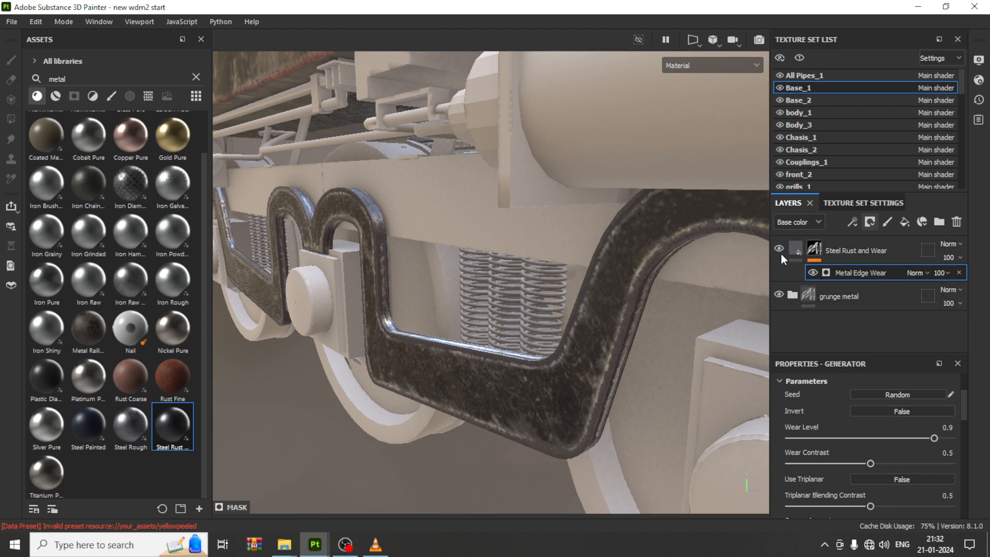
# Step: Select the wheels texture set and apply the rusty dark metal smart material to the wheels
pyautogui.scroll(-3, 408, 353)
pyautogui.scroll(-2, 407, 352)
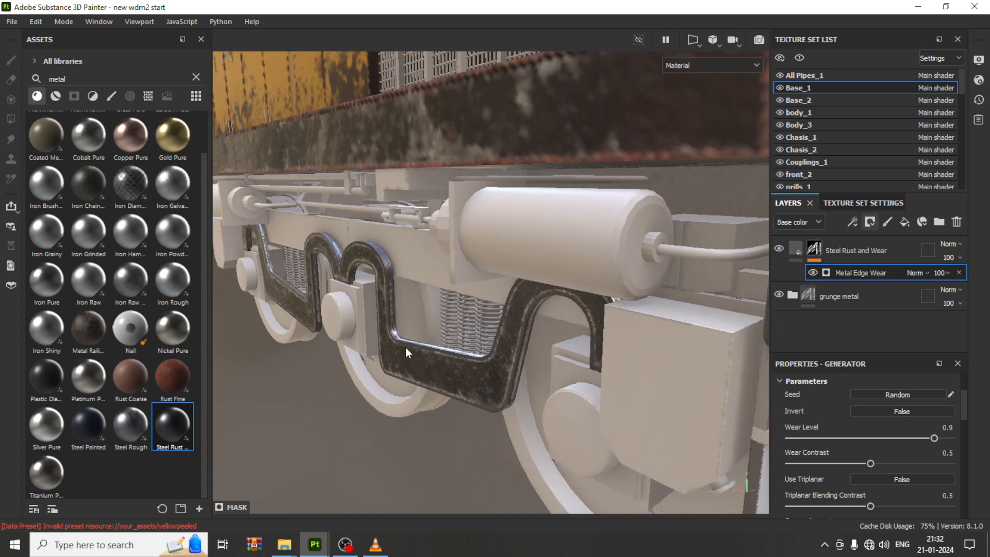
pyautogui.scroll(-6, 455, 348)
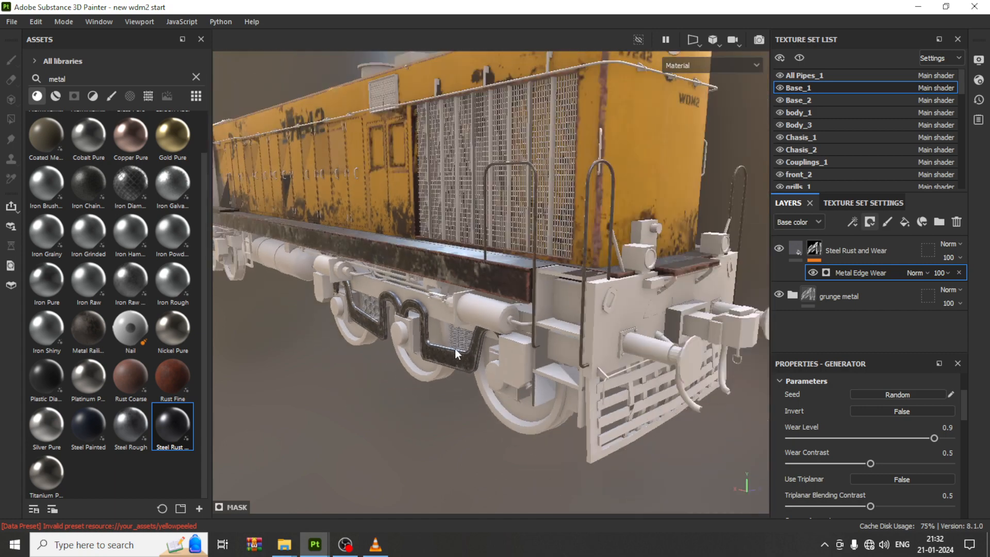
pyautogui.scroll(8, 454, 340)
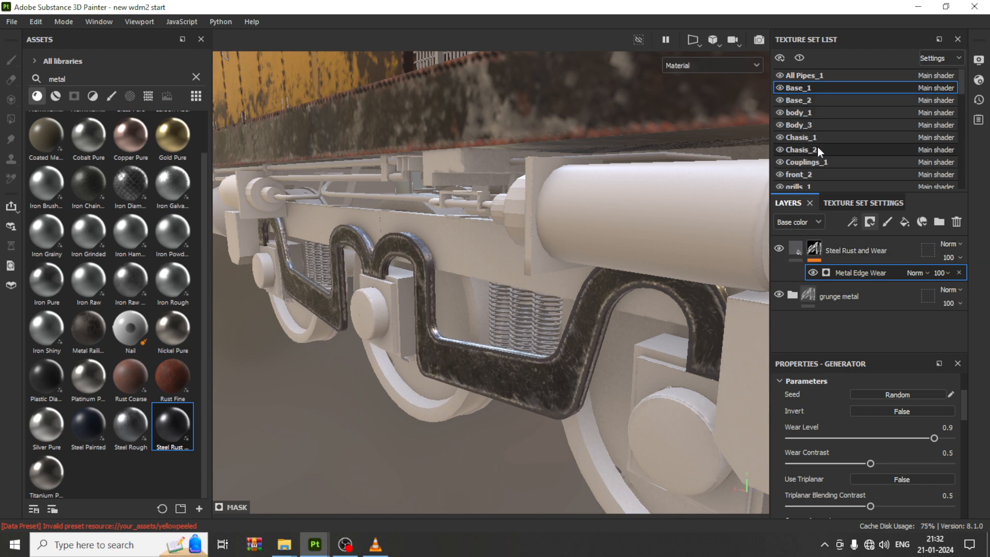
pyautogui.scroll(-3, 818, 146)
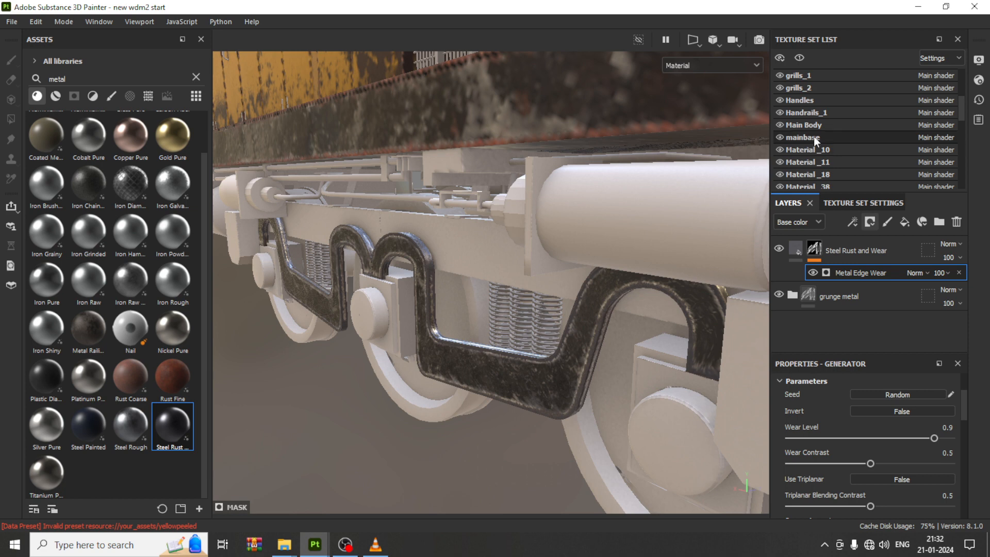
pyautogui.scroll(-4, 810, 126)
pyautogui.scroll(-5, 809, 126)
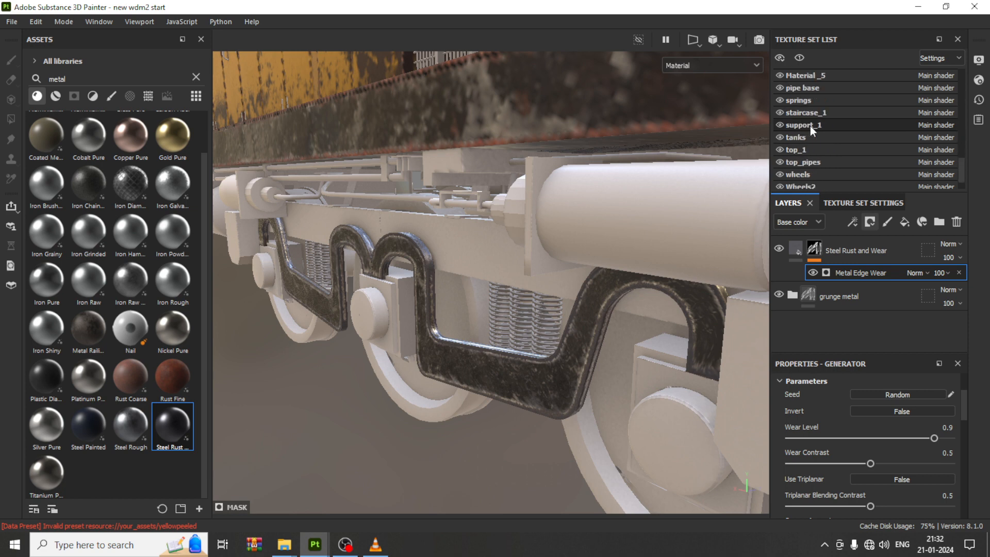
pyautogui.click(780, 150)
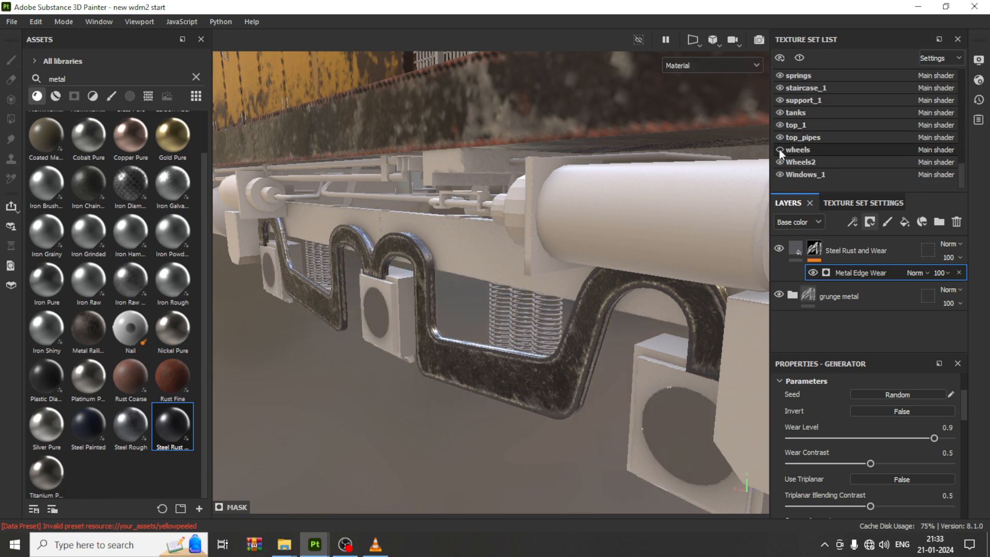
pyautogui.click(780, 150)
pyautogui.click(822, 150)
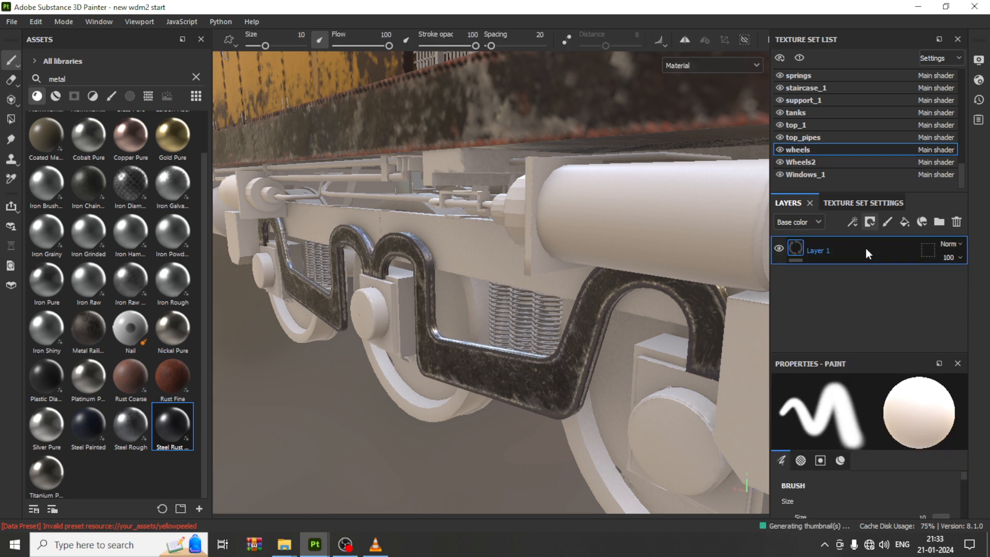
pyautogui.click(55, 96)
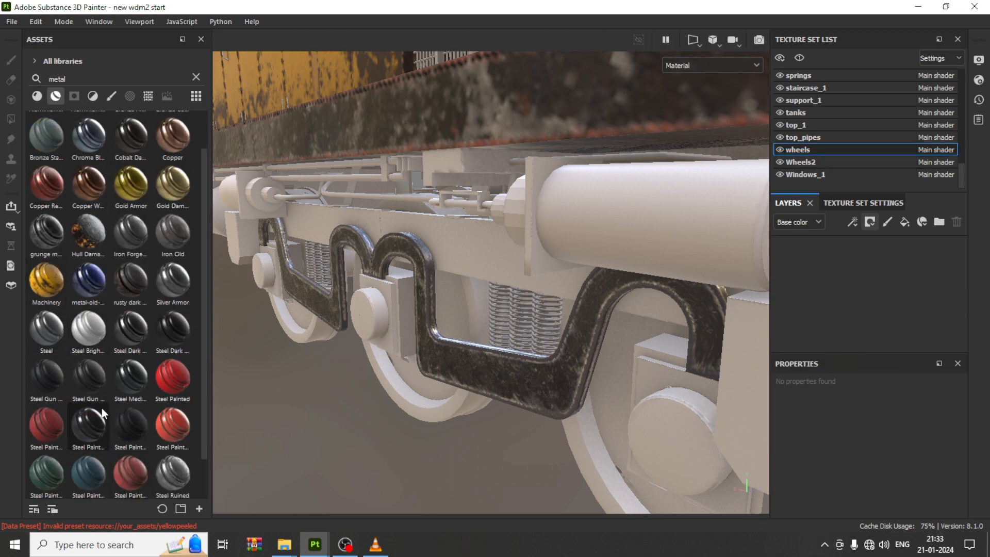
pyautogui.scroll(-1, 101, 407)
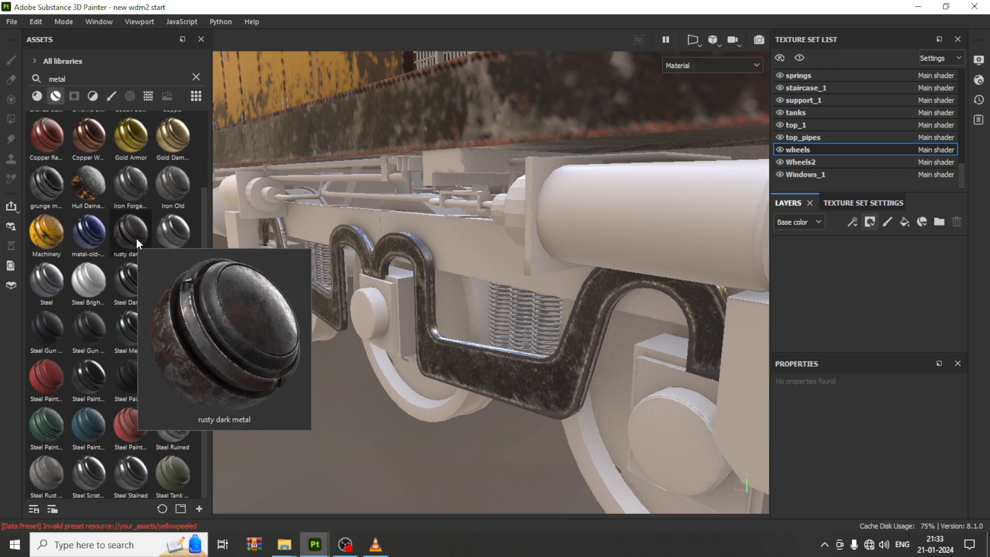
pyautogui.moveTo(136, 239); pyautogui.dragTo(598, 447)
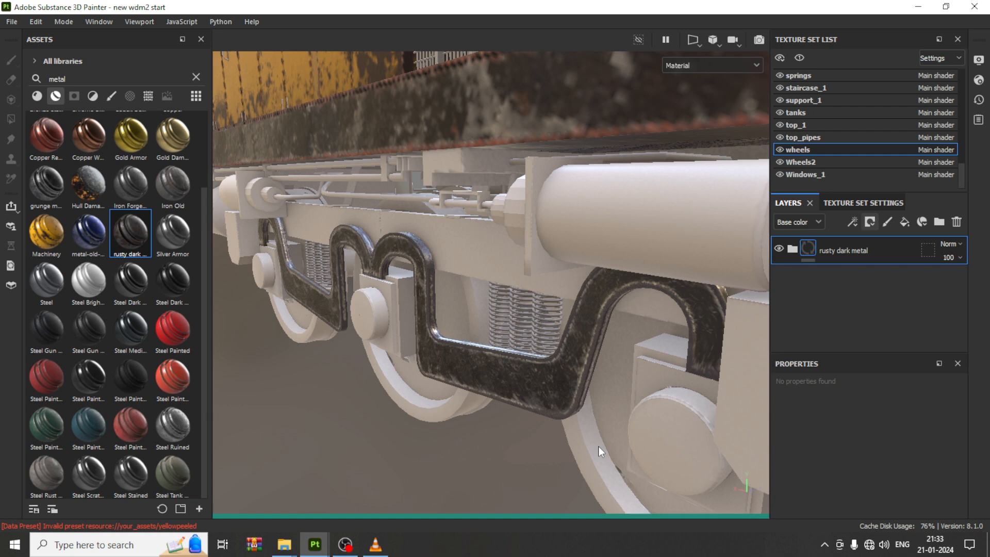
# Step: Orbit around the undercarriage to inspect the textured wheels from several angles
pyautogui.scroll(-6, 597, 416)
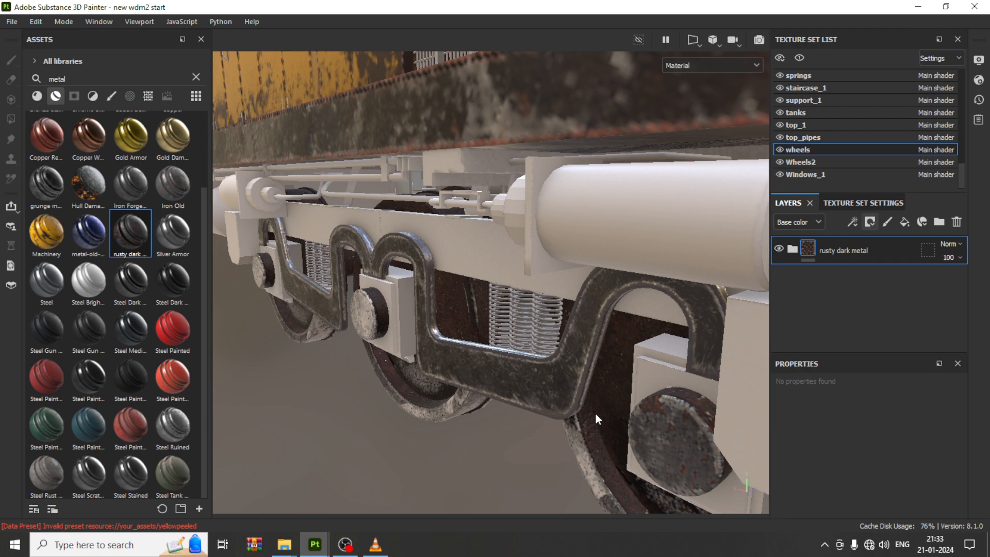
pyautogui.moveTo(533, 332); pyautogui.dragTo(407, 266, button='middle')
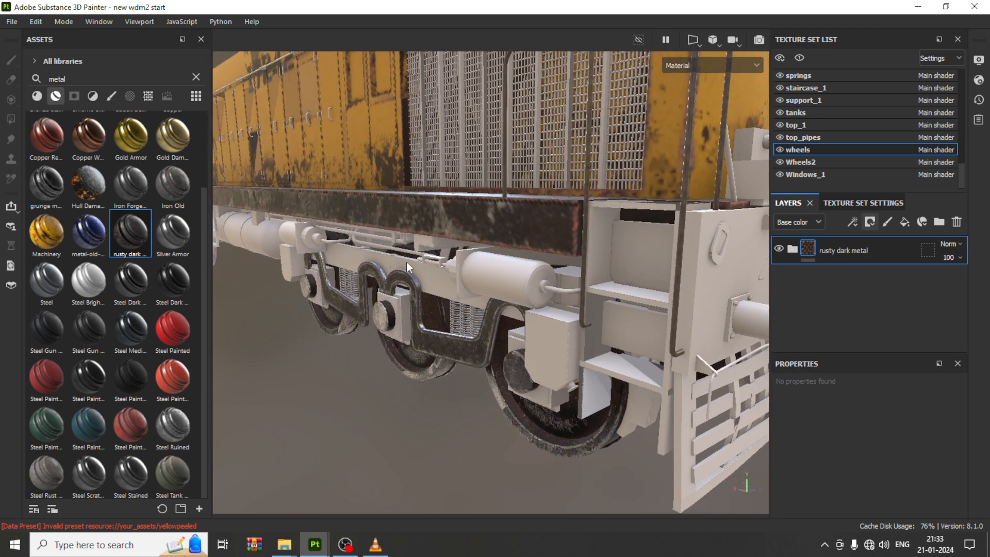
pyautogui.click(15, 21)
pyautogui.click(66, 117)
pyautogui.keyDown('alt'); pyautogui.moveTo(409, 403); pyautogui.dragTo(487, 351); pyautogui.keyUp('alt')
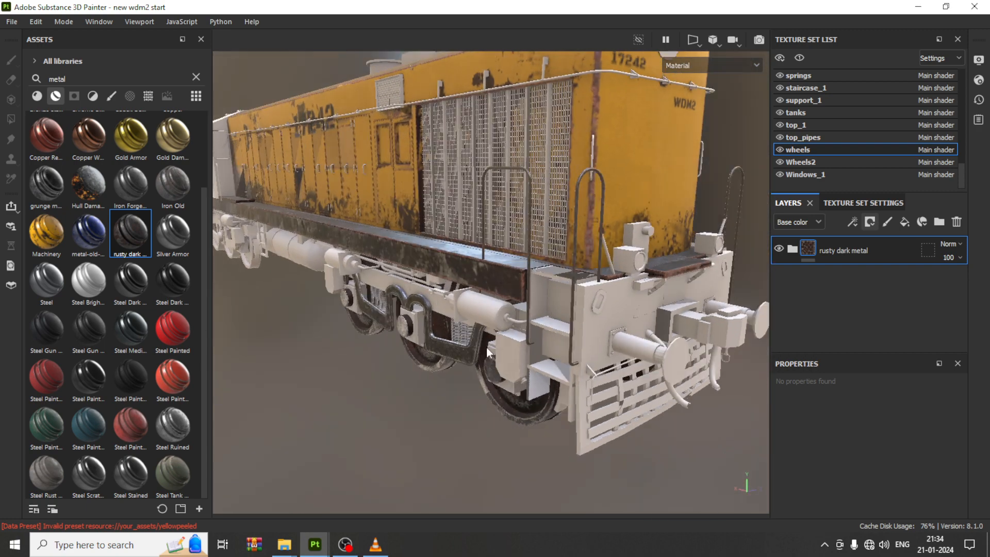
pyautogui.scroll(5, 487, 347)
pyautogui.keyDown('alt'); pyautogui.moveTo(529, 321); pyautogui.dragTo(450, 294); pyautogui.keyUp('alt')
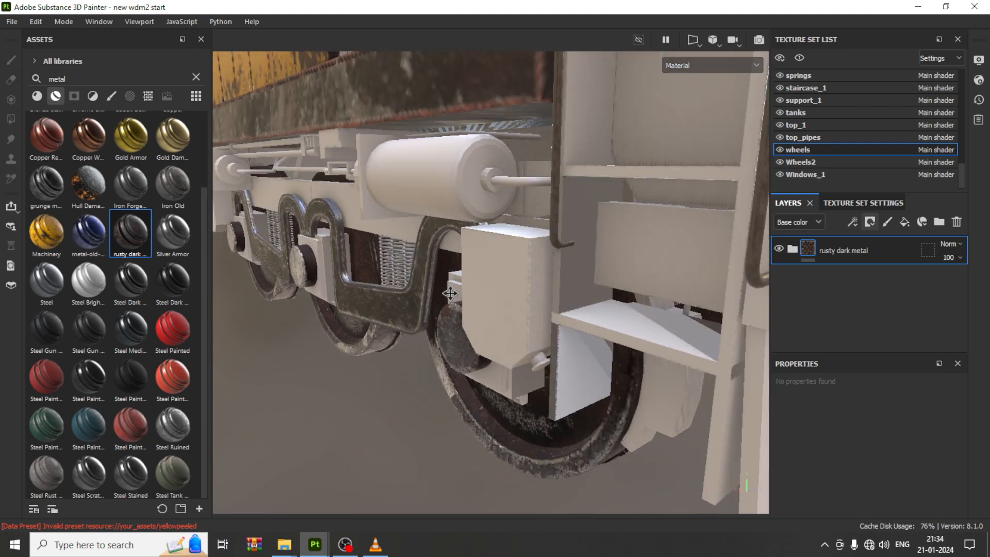
pyautogui.scroll(-2, 515, 346)
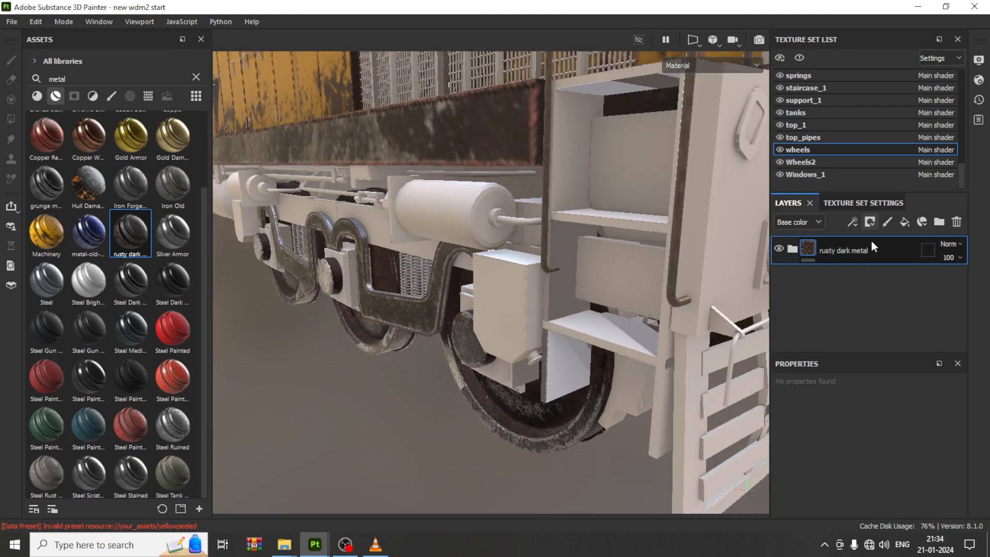
# Step: Apply the Rust Coarse material to the wheels and add a black mask to its layer
pyautogui.click(38, 100)
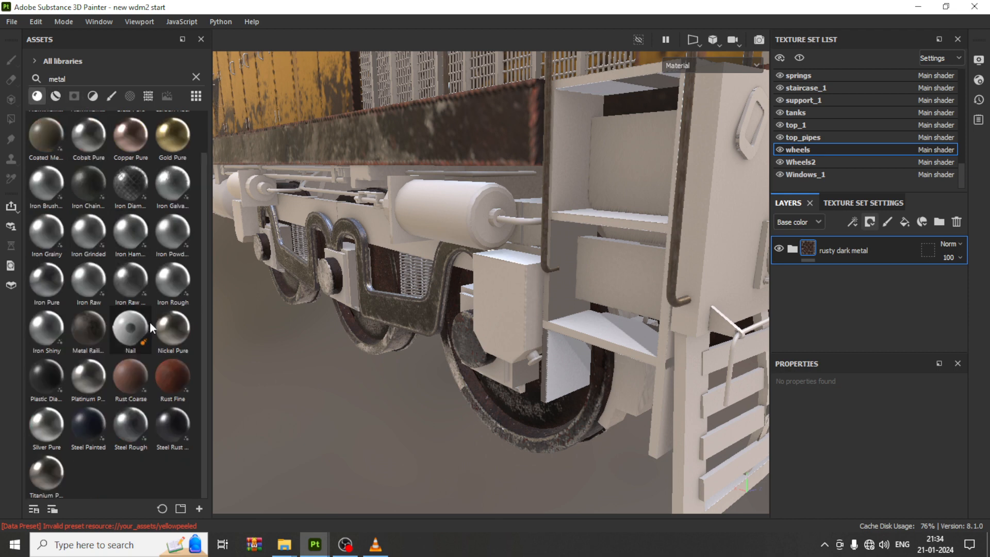
pyautogui.moveTo(174, 378)
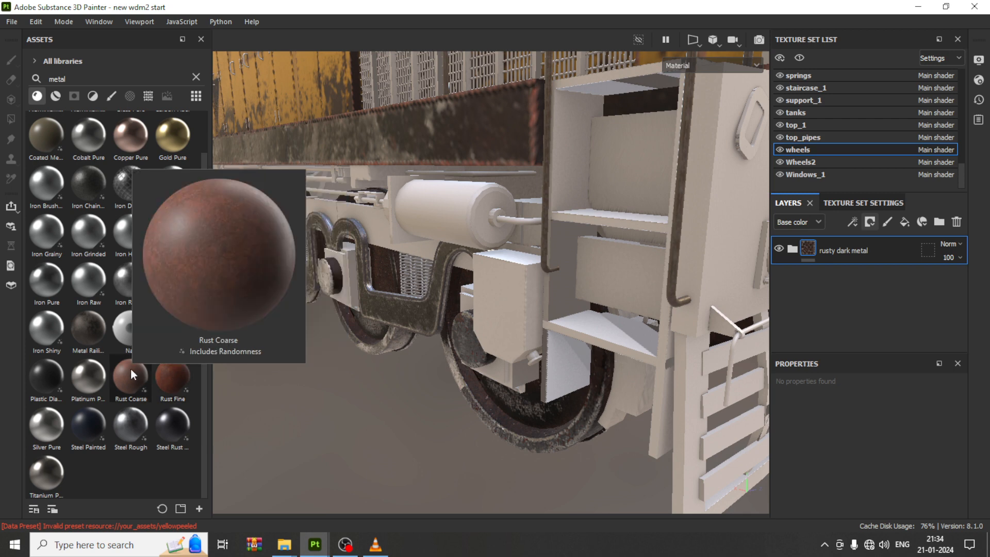
pyautogui.moveTo(131, 370); pyautogui.dragTo(495, 419)
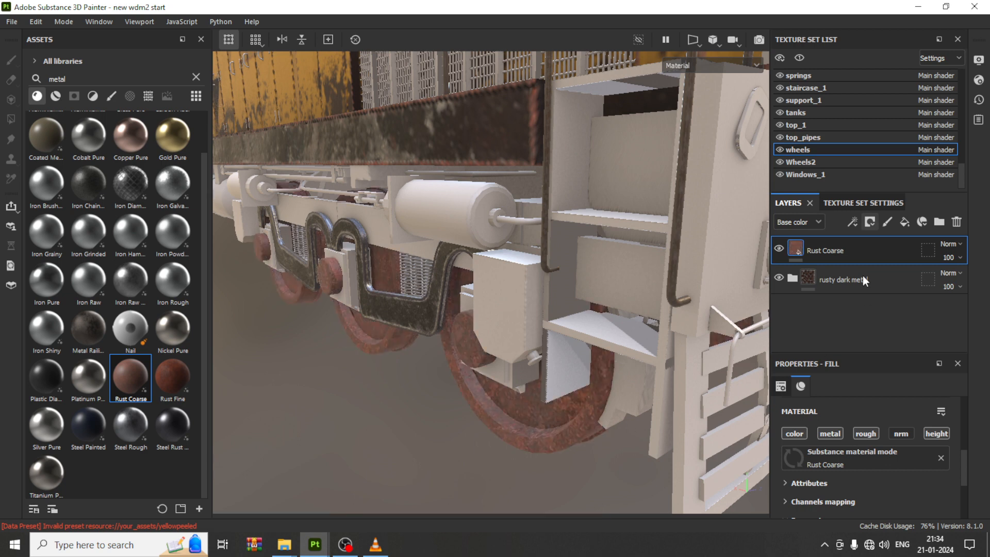
pyautogui.click(873, 225)
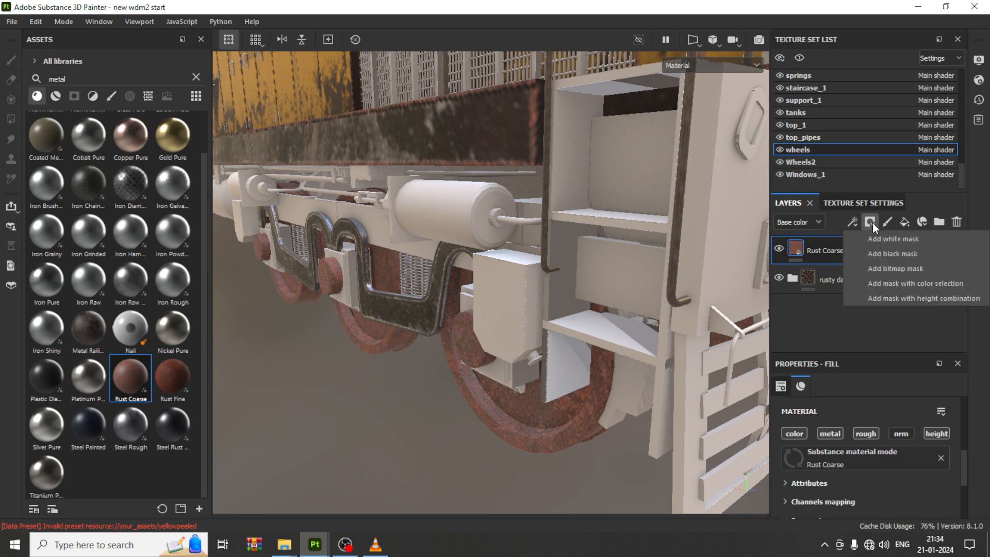
pyautogui.click(895, 252)
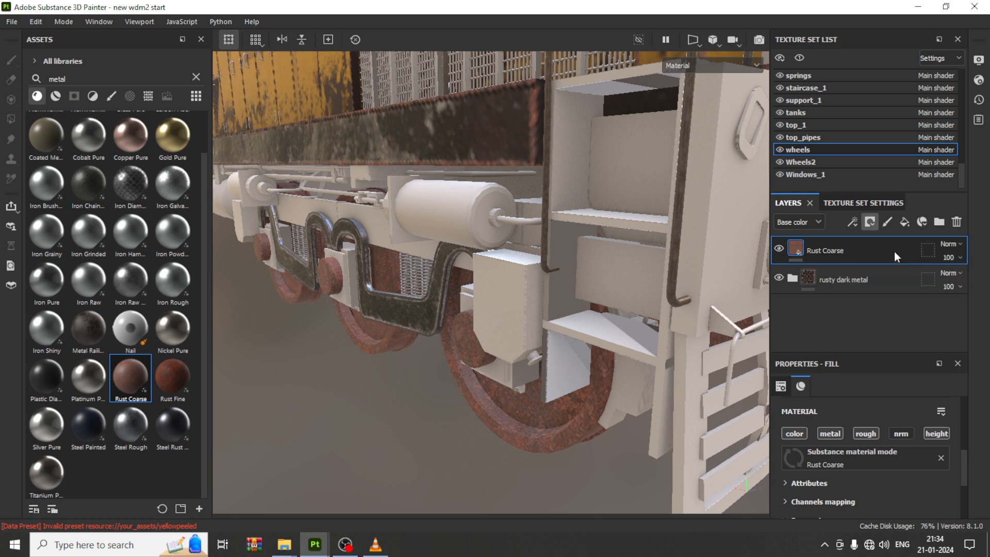
# Step: Add a Metal Edge Wear generator to the Rust Coarse layer's mask on the wheels
pyautogui.click(853, 222)
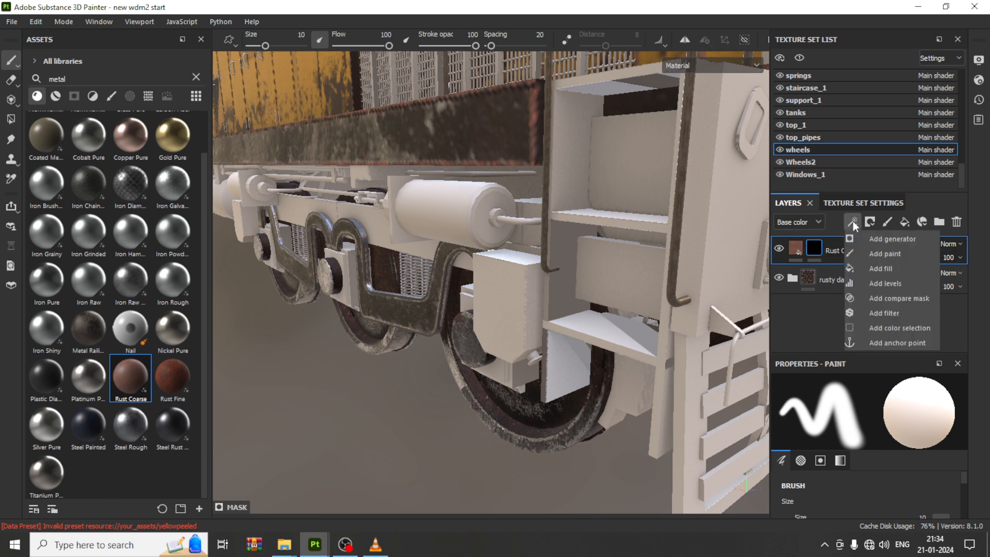
pyautogui.click(891, 238)
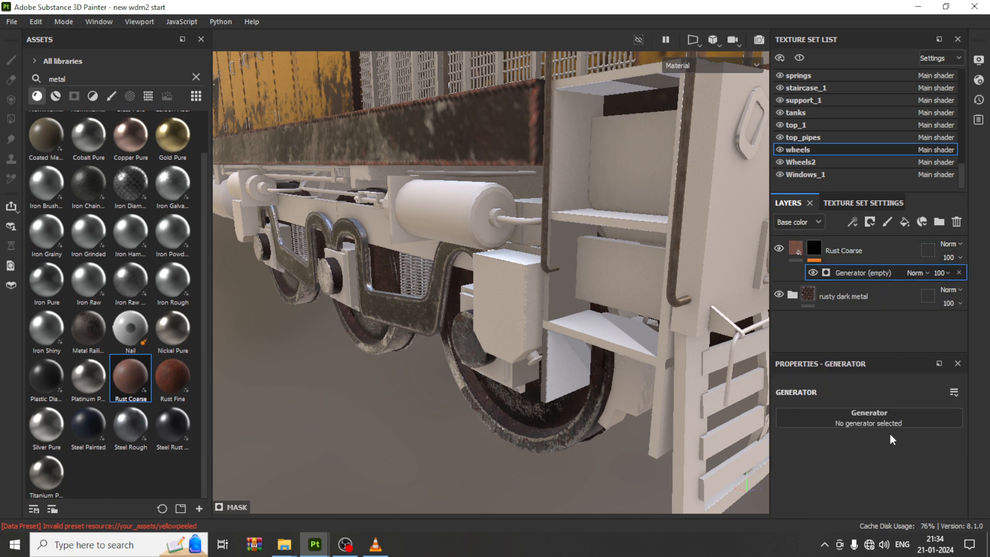
pyautogui.click(883, 421)
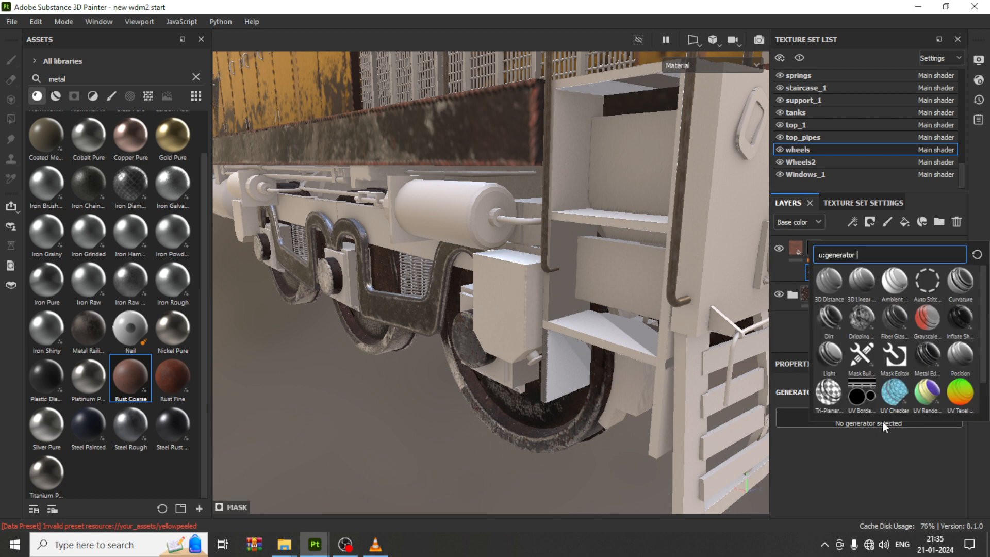
pyautogui.click(931, 362)
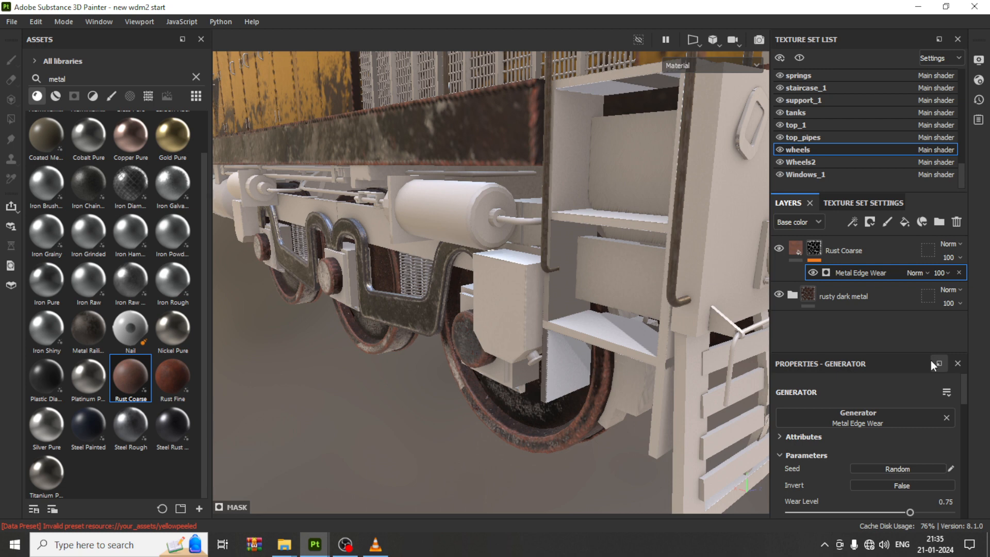
# Step: Lower the Metal Edge Wear generator's wear level to about 0.57
pyautogui.scroll(-1, 902, 422)
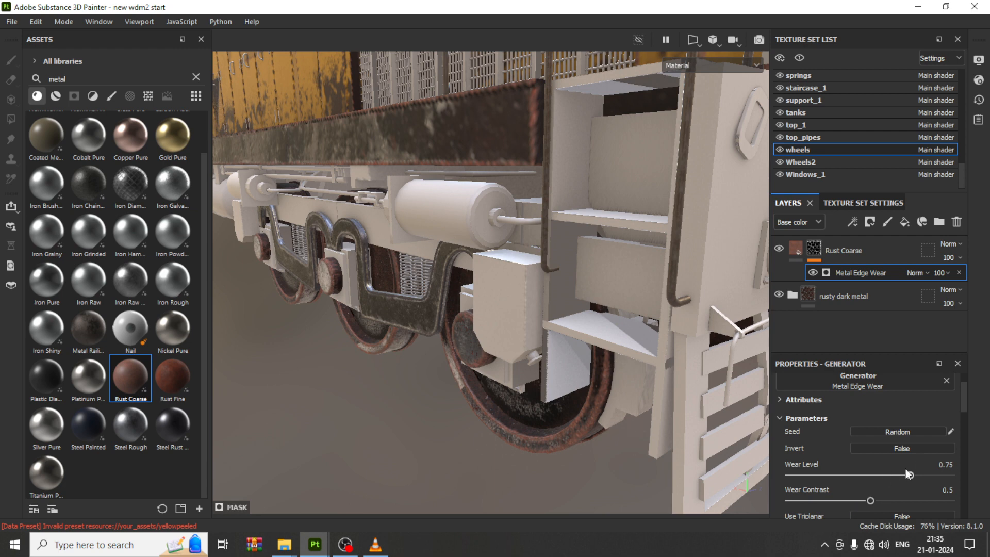
pyautogui.moveTo(908, 475); pyautogui.dragTo(886, 477)
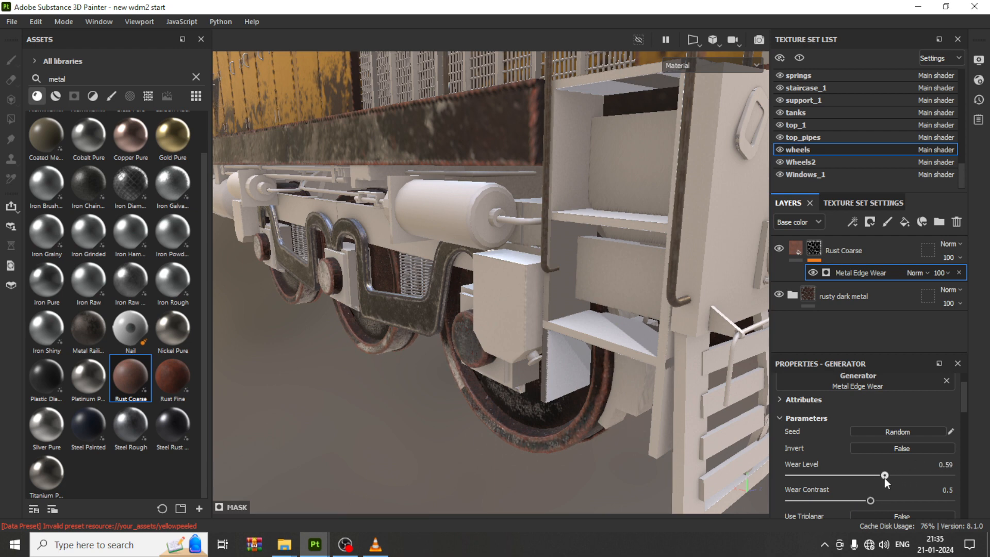
# Step: Orbit to the locomotive's front and toggle texture set visibility to identify which set covers the front body
pyautogui.scroll(-5, 518, 280)
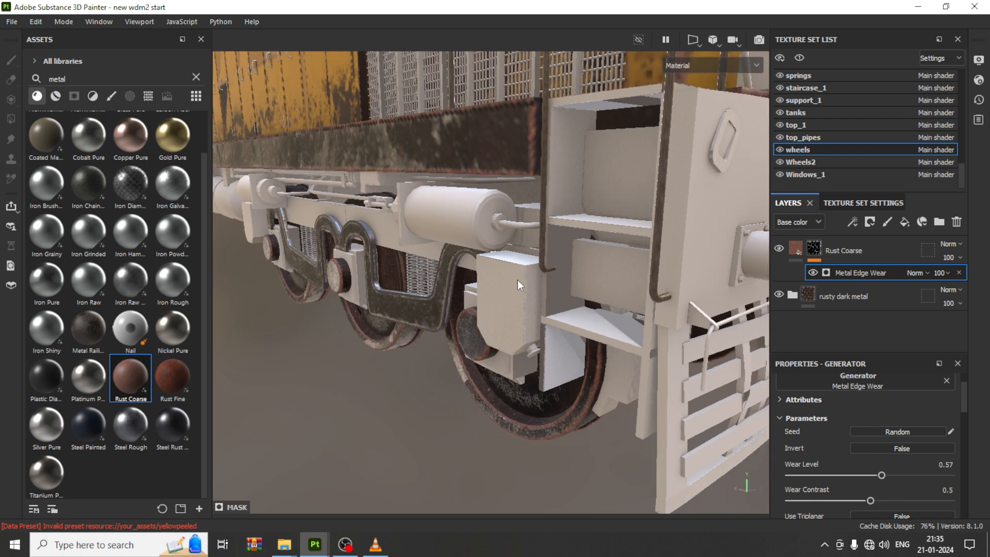
pyautogui.scroll(4, 579, 250)
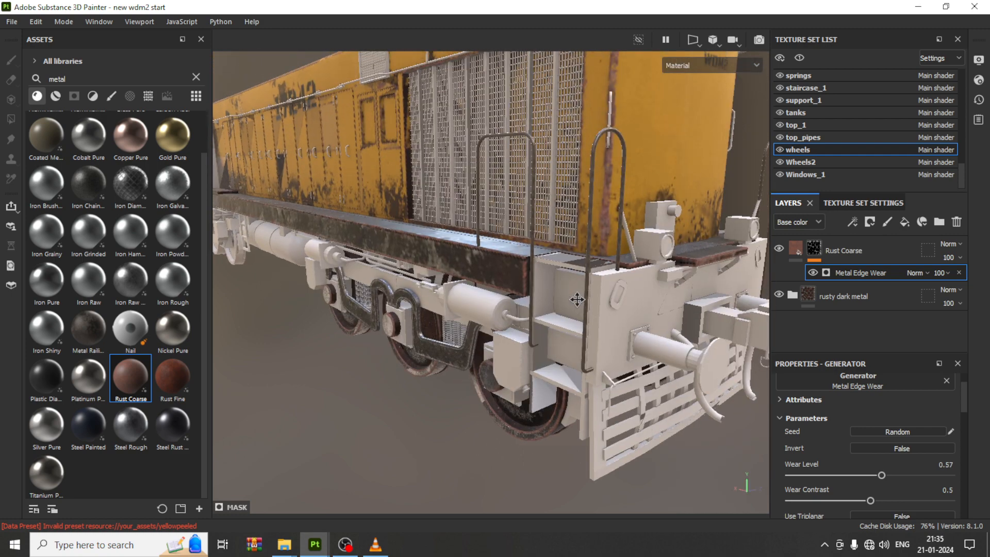
pyautogui.scroll(2, 494, 324)
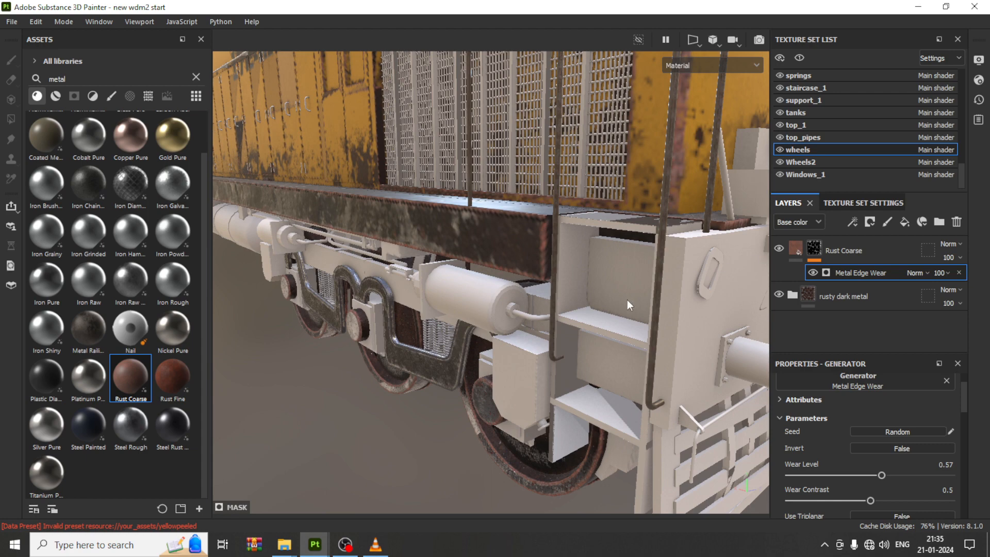
pyautogui.keyDown('alt'); pyautogui.moveTo(584, 343); pyautogui.dragTo(457, 274); pyautogui.keyUp('alt')
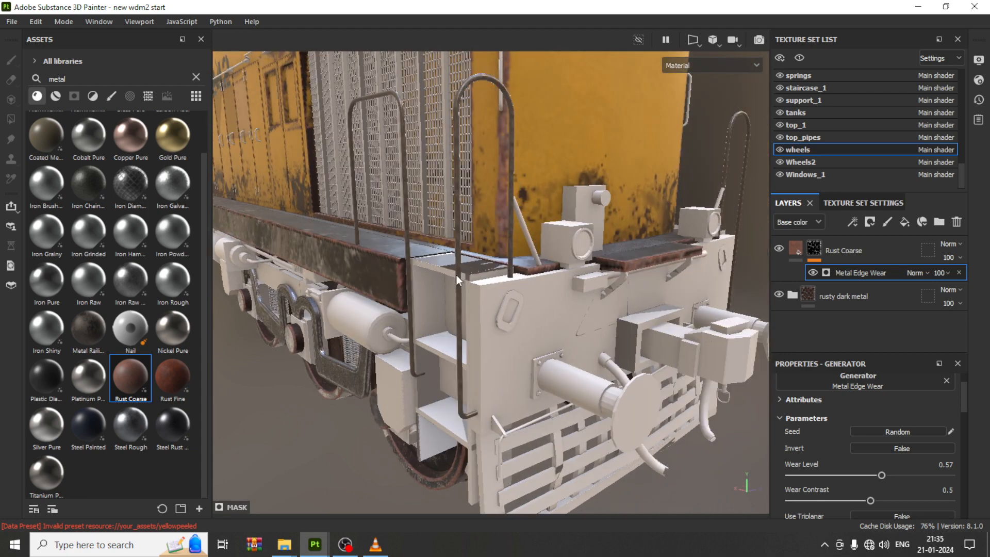
pyautogui.scroll(10, 814, 116)
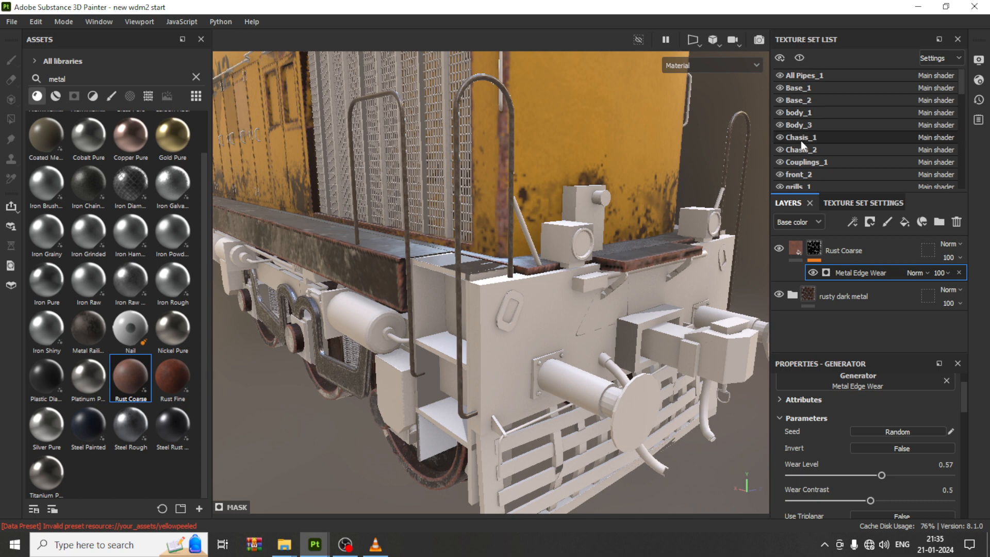
pyautogui.scroll(-2, 796, 152)
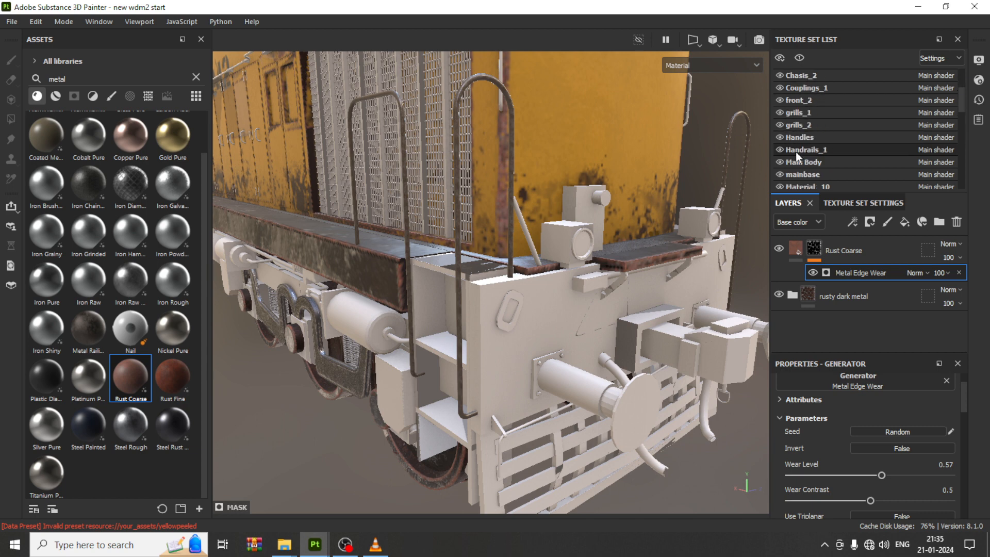
pyautogui.click(780, 174)
pyautogui.click(780, 173)
pyautogui.scroll(-1, 778, 161)
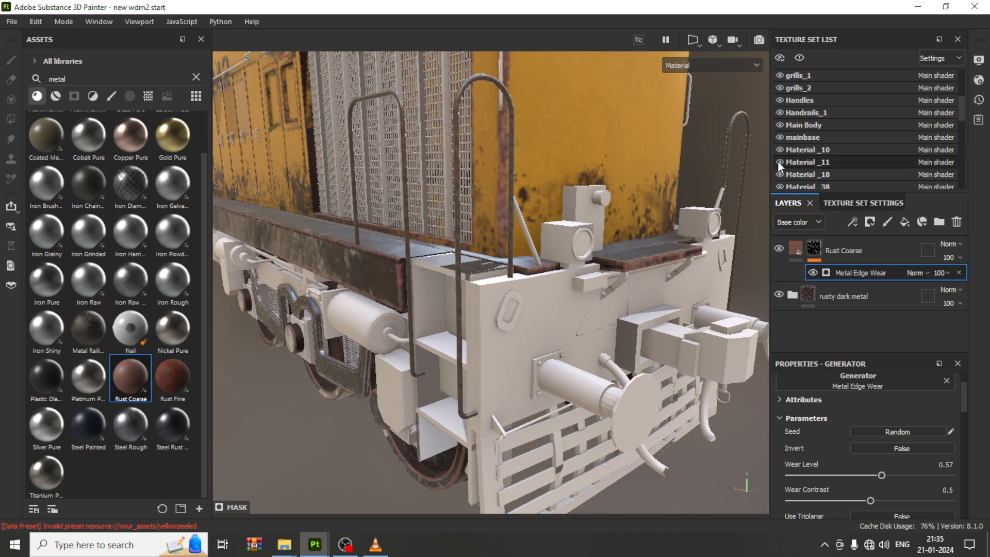
pyautogui.click(778, 113)
pyautogui.click(779, 113)
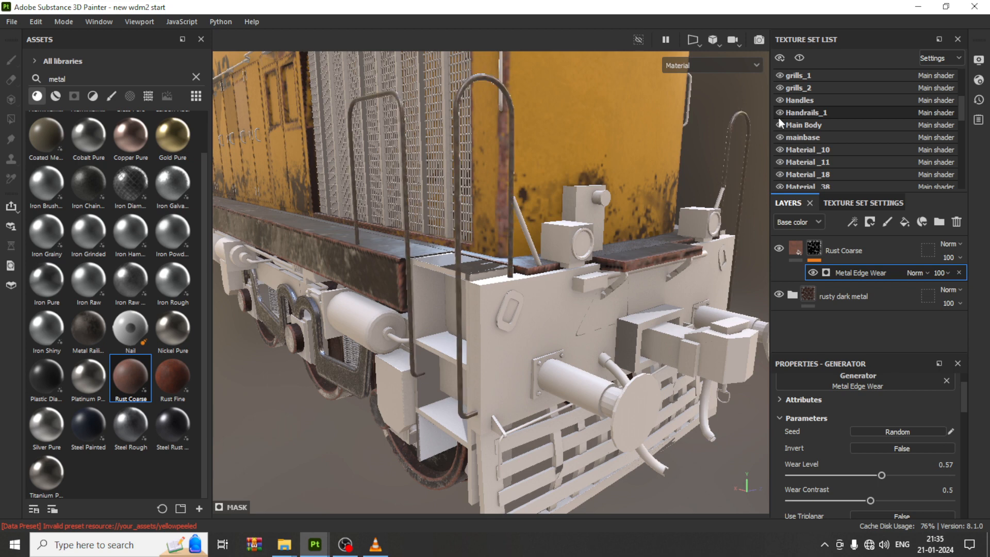
pyautogui.scroll(-1, 823, 163)
pyautogui.scroll(-5, 822, 163)
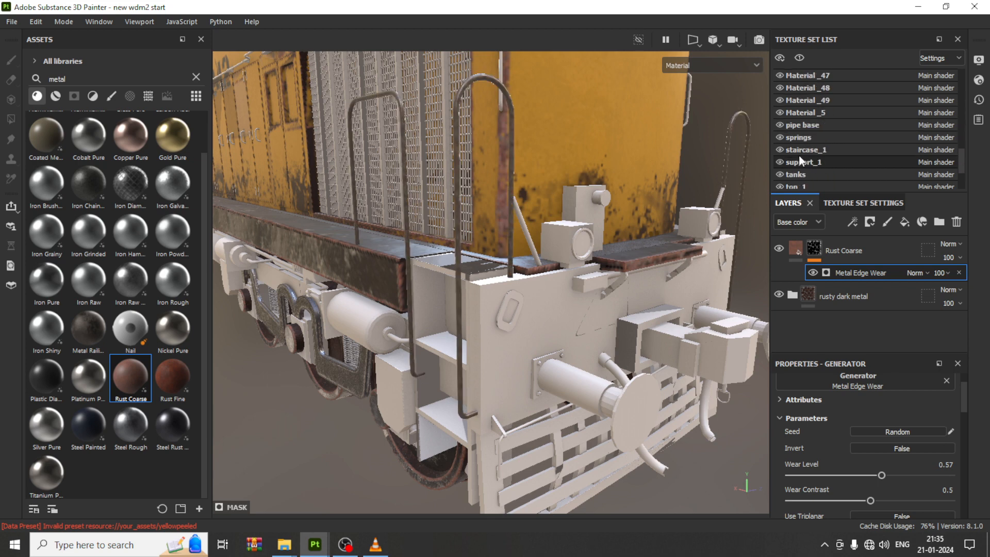
pyautogui.click(779, 112)
pyautogui.click(779, 112)
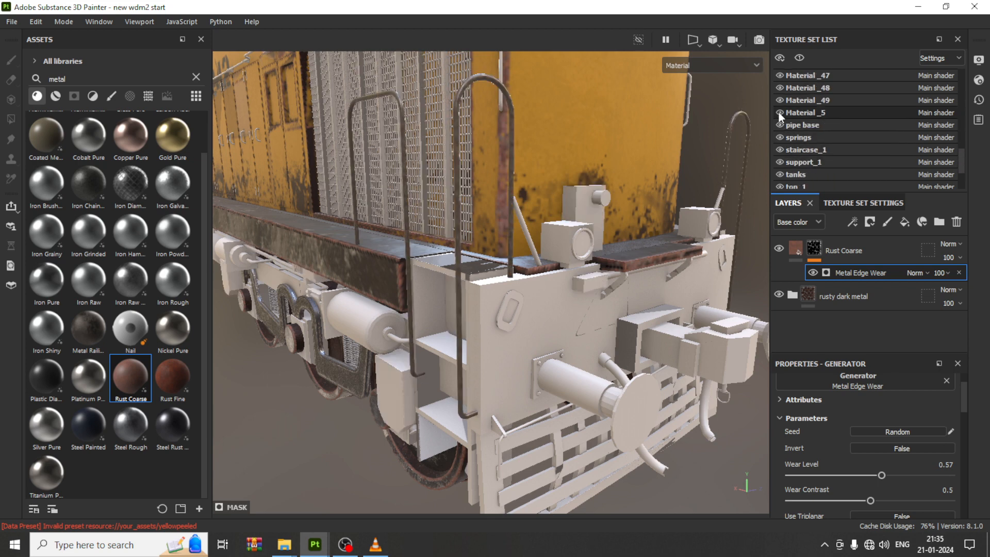
pyautogui.click(779, 112)
pyautogui.click(779, 113)
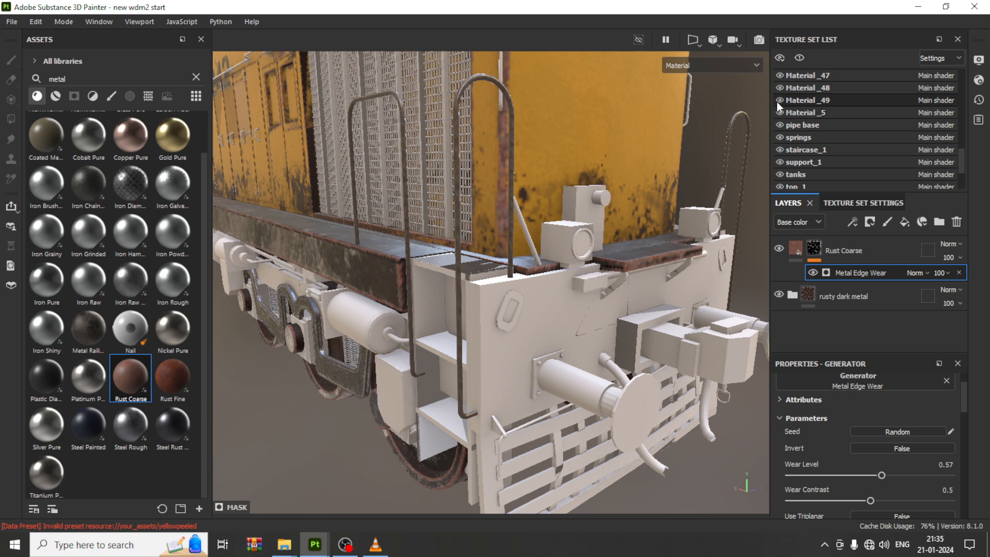
pyautogui.click(777, 101)
pyautogui.click(779, 88)
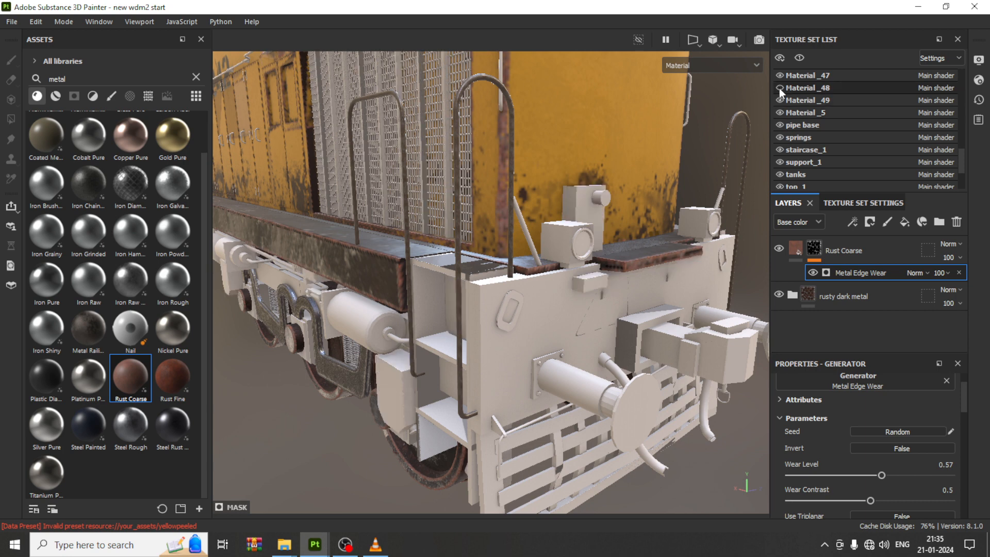
pyautogui.click(779, 89)
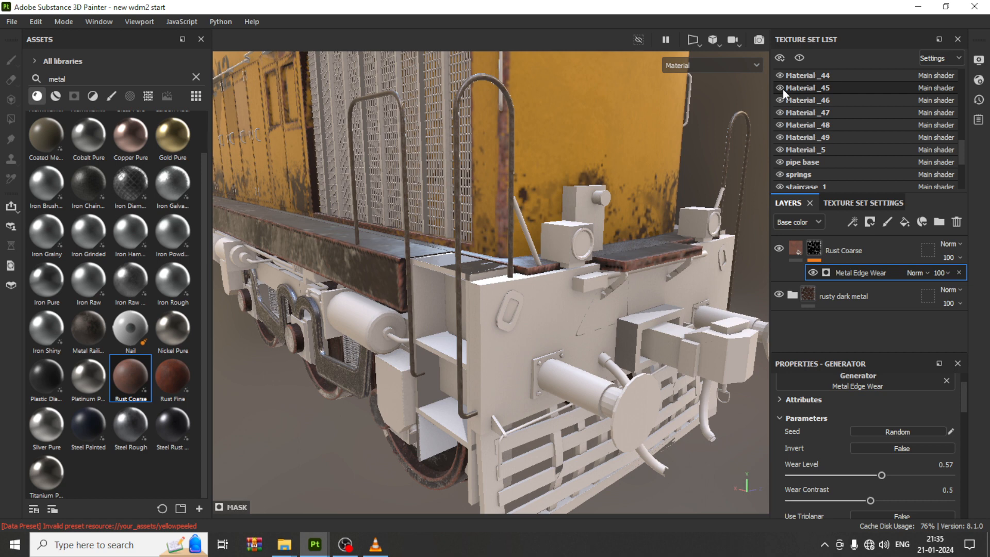
pyautogui.scroll(1, 783, 89)
pyautogui.click(779, 75)
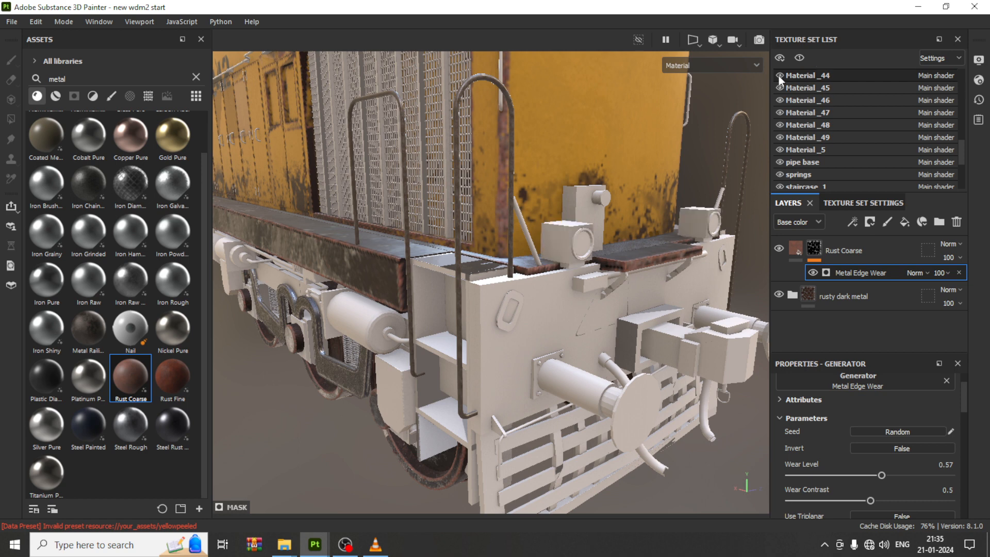
pyautogui.click(779, 87)
pyautogui.scroll(9, 784, 91)
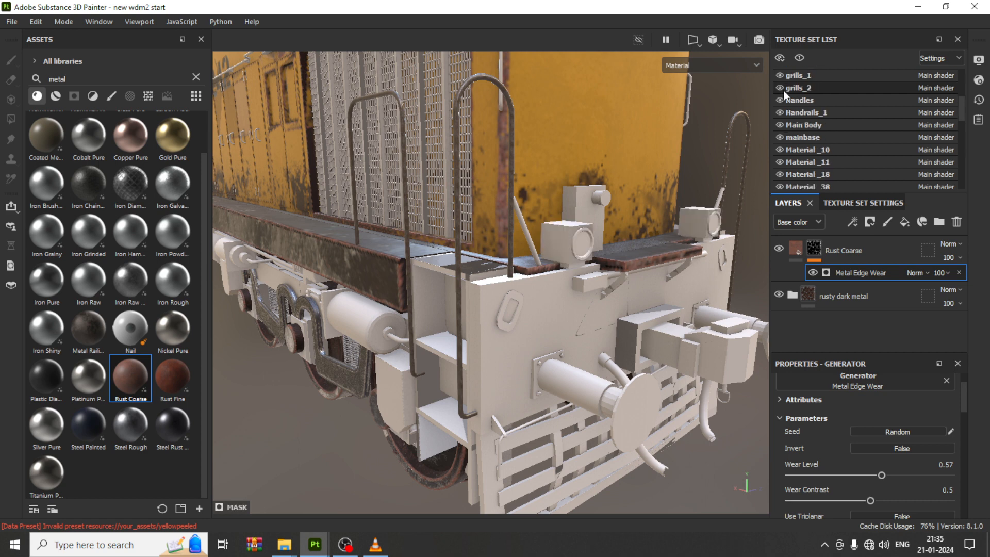
pyautogui.click(781, 86)
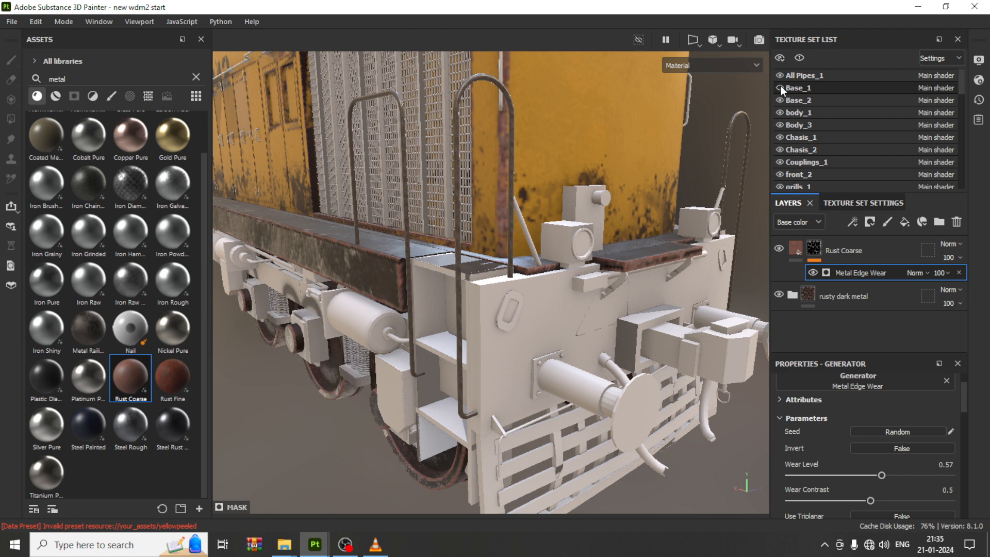
pyautogui.click(781, 86)
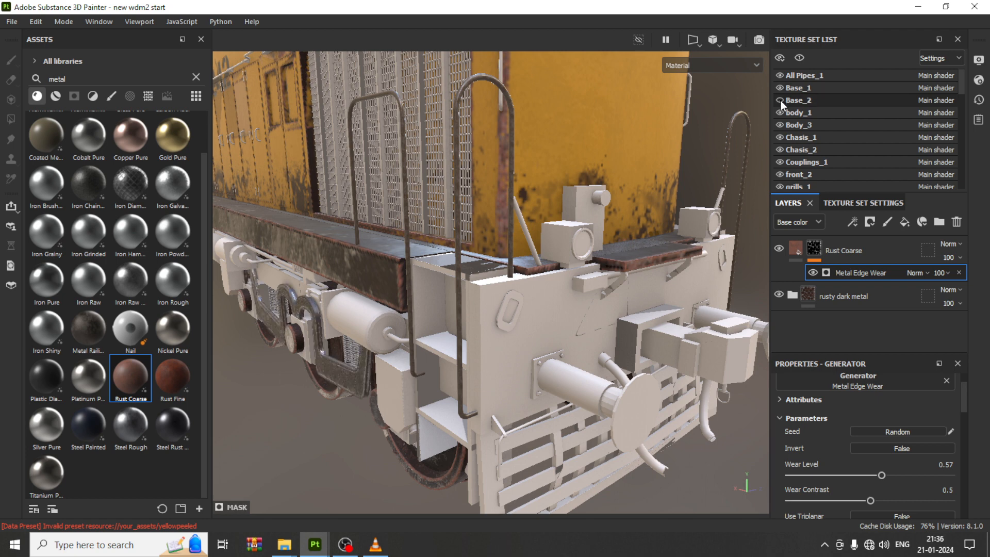
pyautogui.click(779, 100)
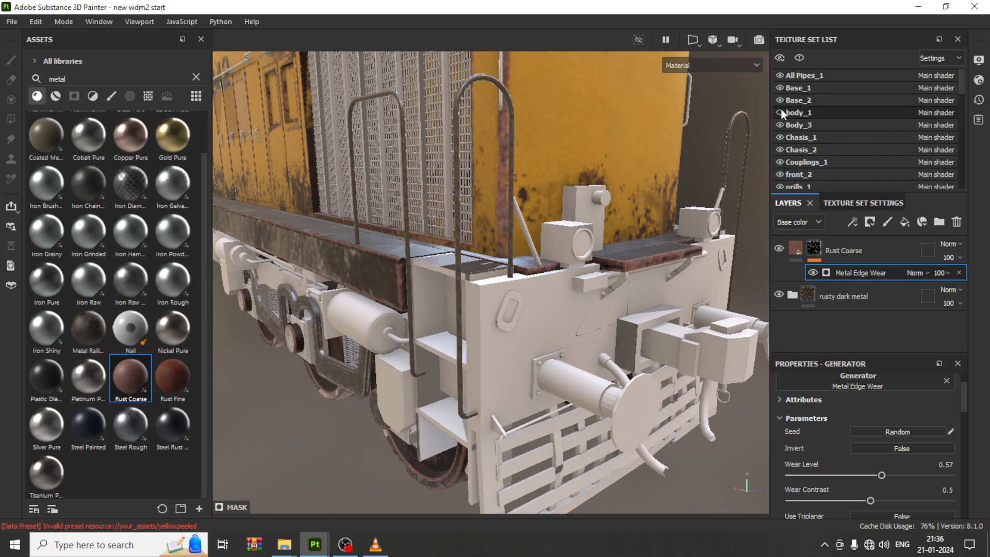
pyautogui.click(780, 125)
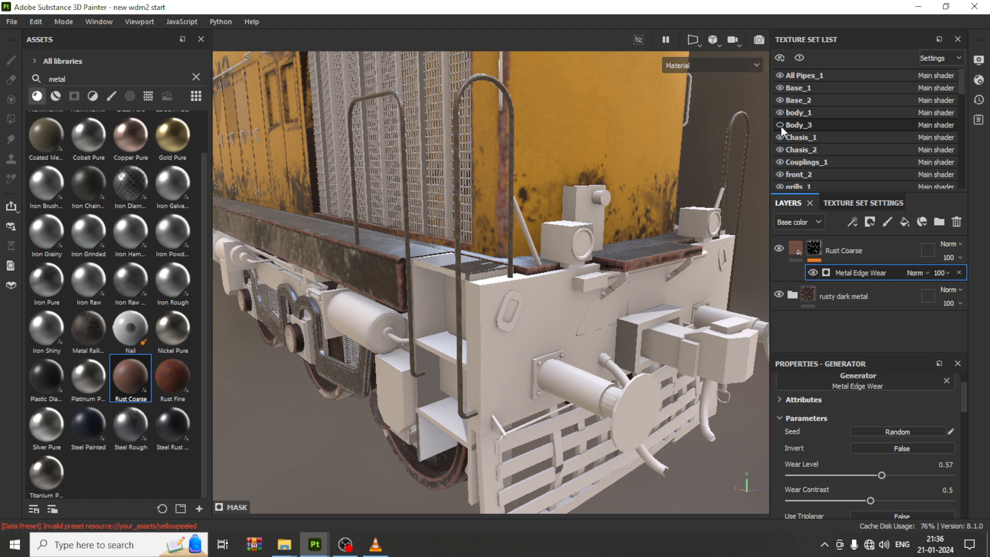
pyautogui.click(780, 163)
pyautogui.click(780, 163)
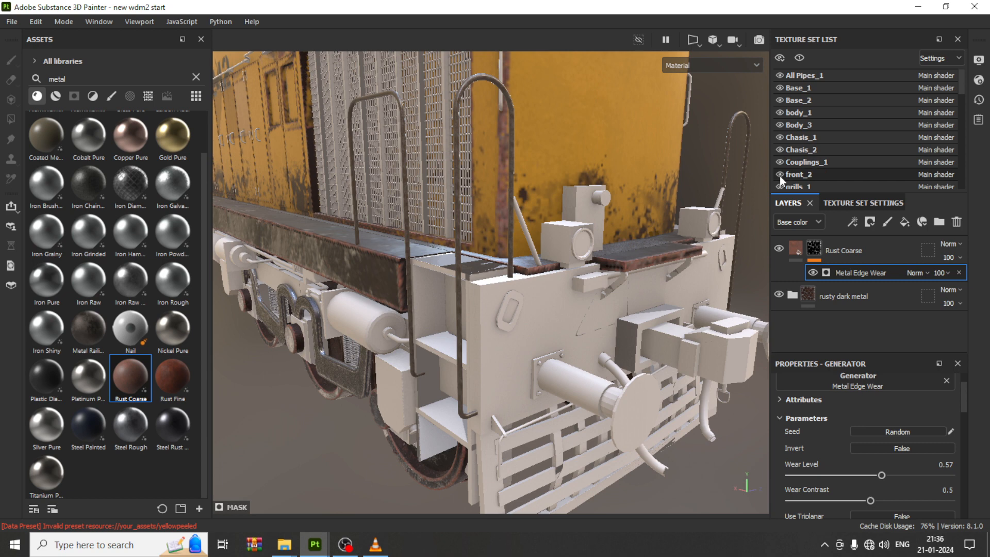
pyautogui.click(780, 175)
pyautogui.click(780, 175)
pyautogui.scroll(-1, 781, 178)
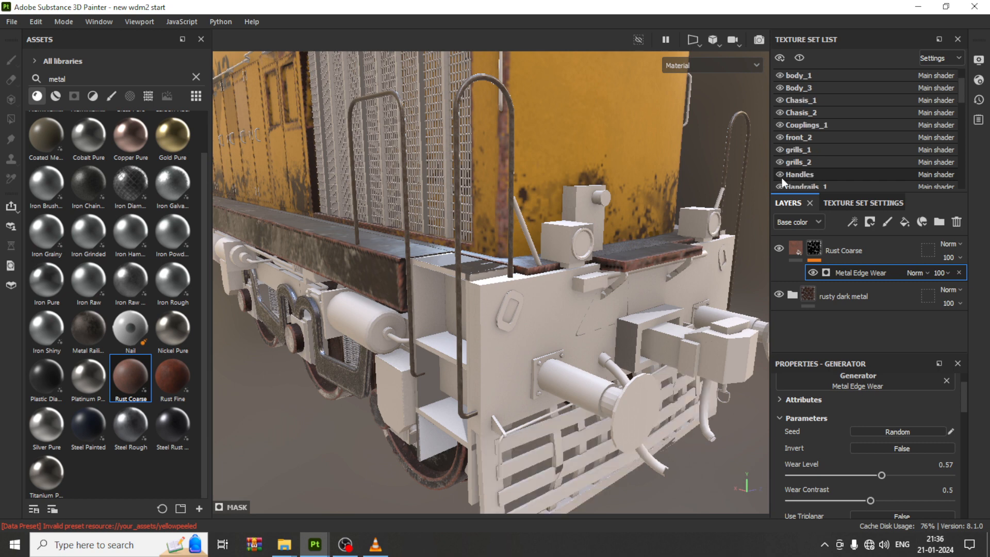
pyautogui.click(780, 149)
# Step: Rename the Material_10 texture set to frontbody
pyautogui.scroll(-1, 784, 175)
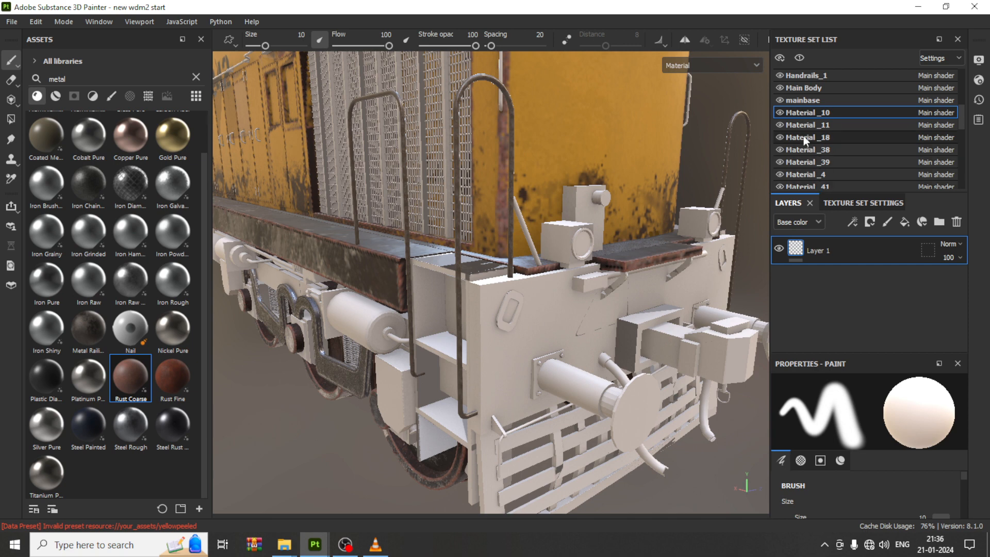
pyautogui.doubleClick(820, 112)
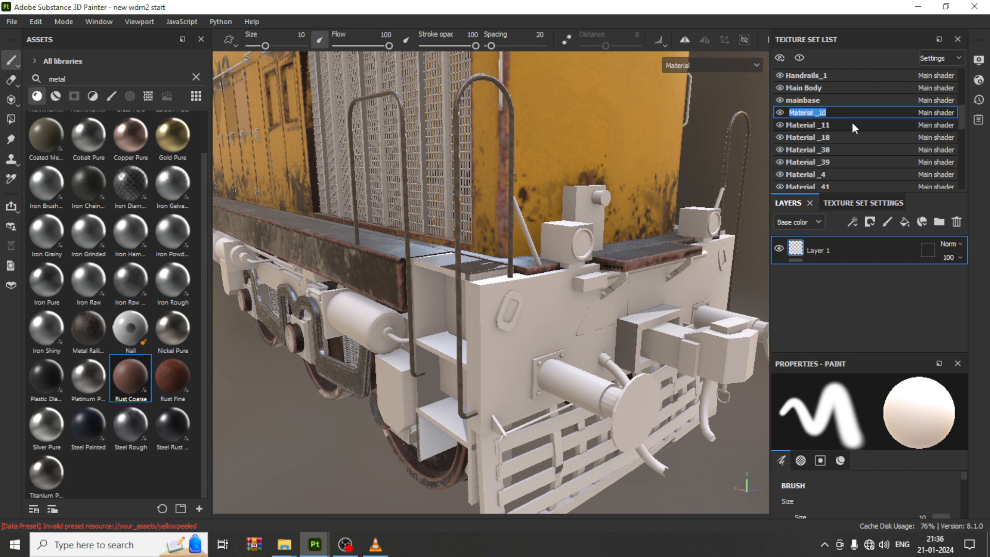
pyautogui.write('frontnody')
pyautogui.press('Return')
pyautogui.doubleClick(811, 112)
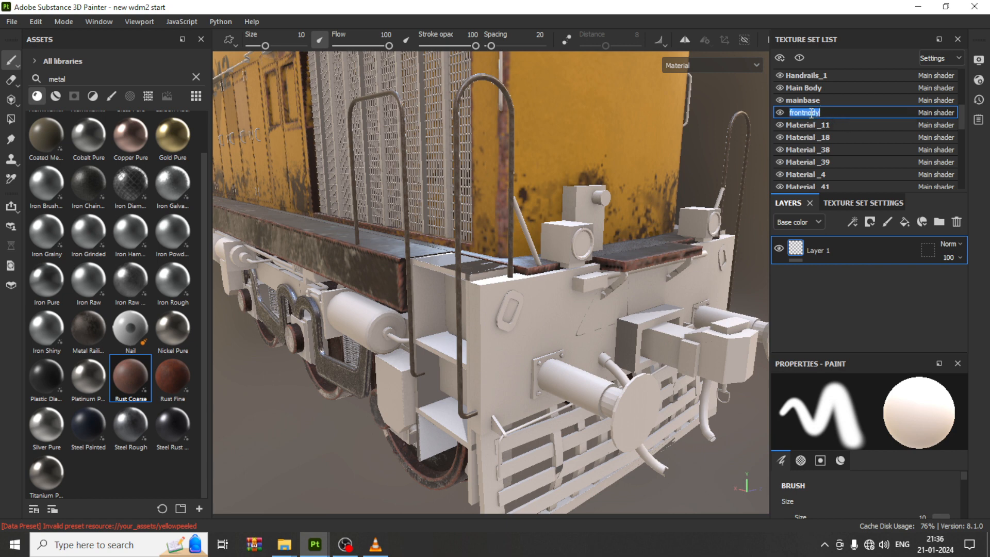
pyautogui.write('frontbody')
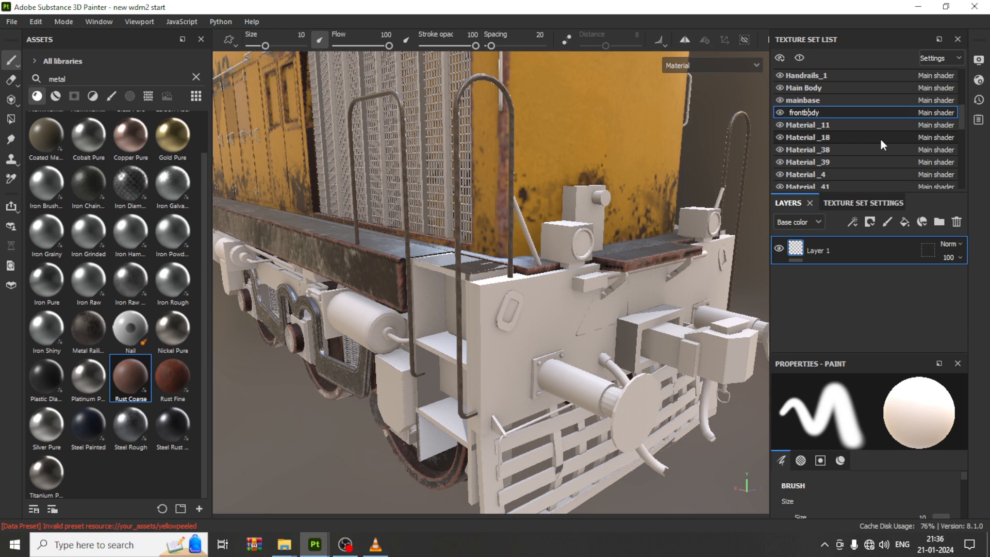
pyautogui.press('Return')
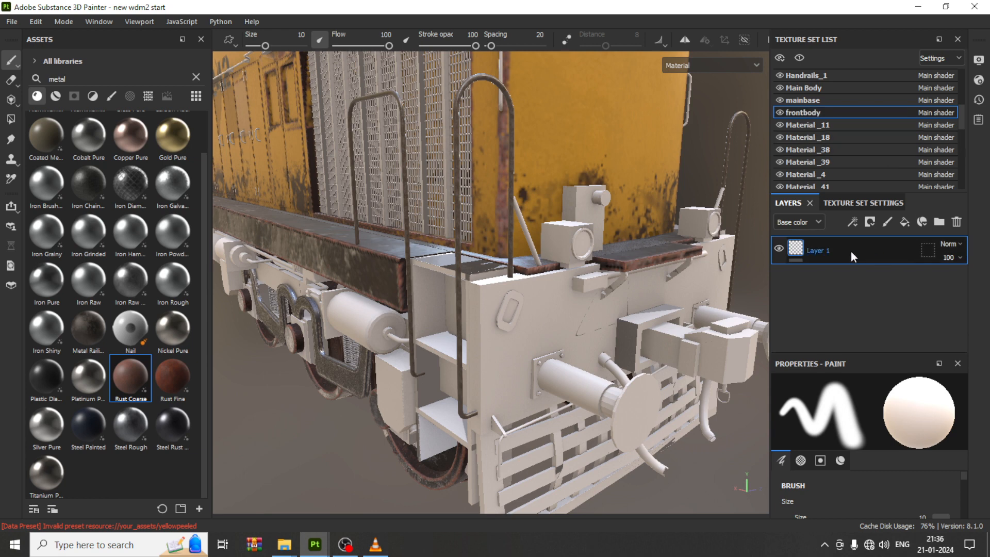
# Step: Replace the frontbody texture set's default layer with the Metal Railing smart material dropped onto the front body
pyautogui.press('Delete')
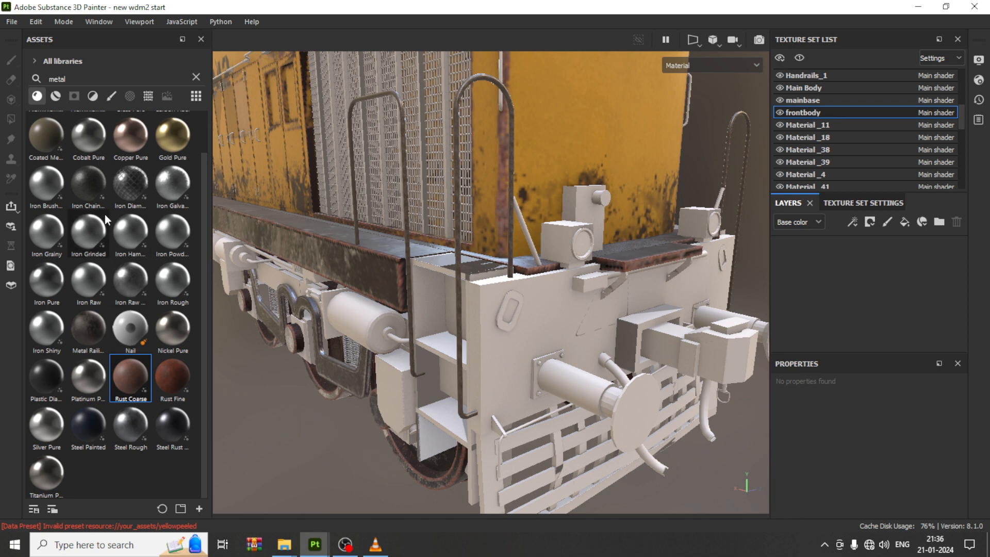
pyautogui.scroll(1, 106, 211)
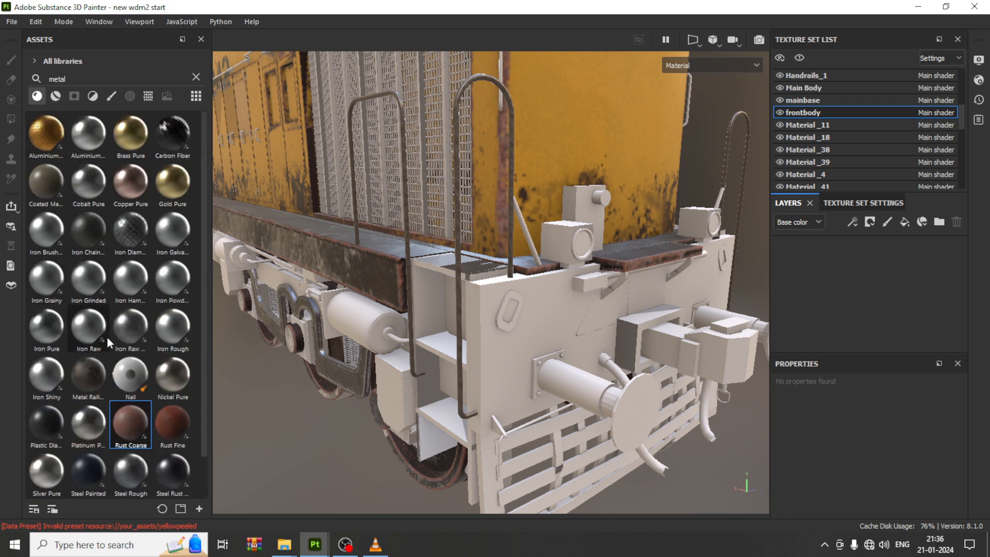
pyautogui.scroll(-1, 57, 352)
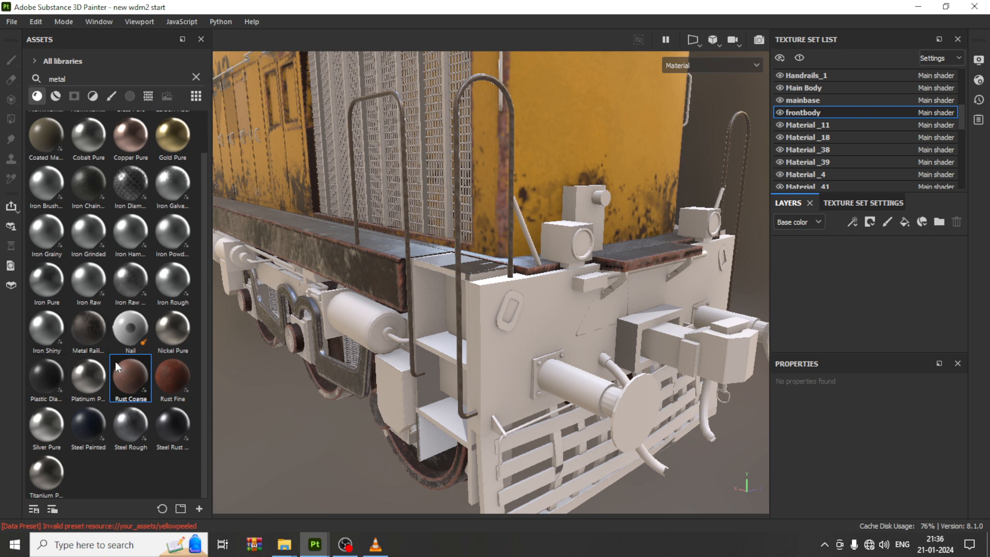
pyautogui.moveTo(98, 324); pyautogui.dragTo(505, 351)
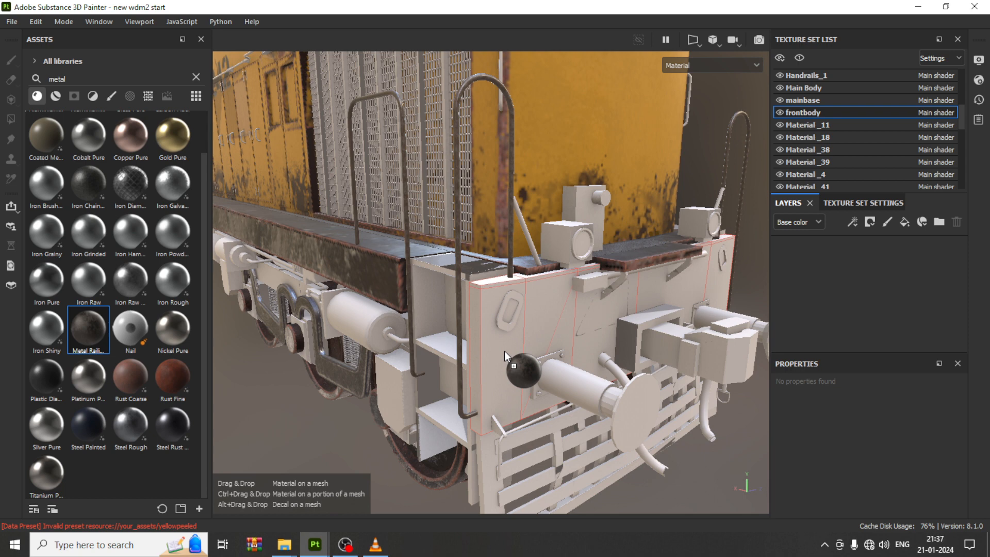
pyautogui.moveTo(505, 351); pyautogui.dragTo(505, 350)
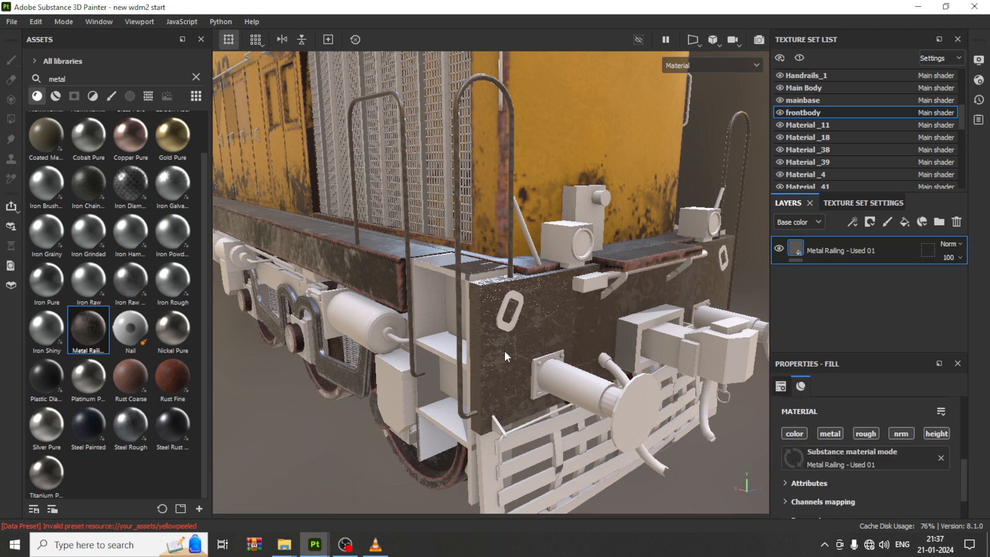
# Step: Add a black mask to the Metal Railing layer
pyautogui.keyDown('alt'); pyautogui.moveTo(536, 289); pyautogui.dragTo(568, 308); pyautogui.keyUp('alt')
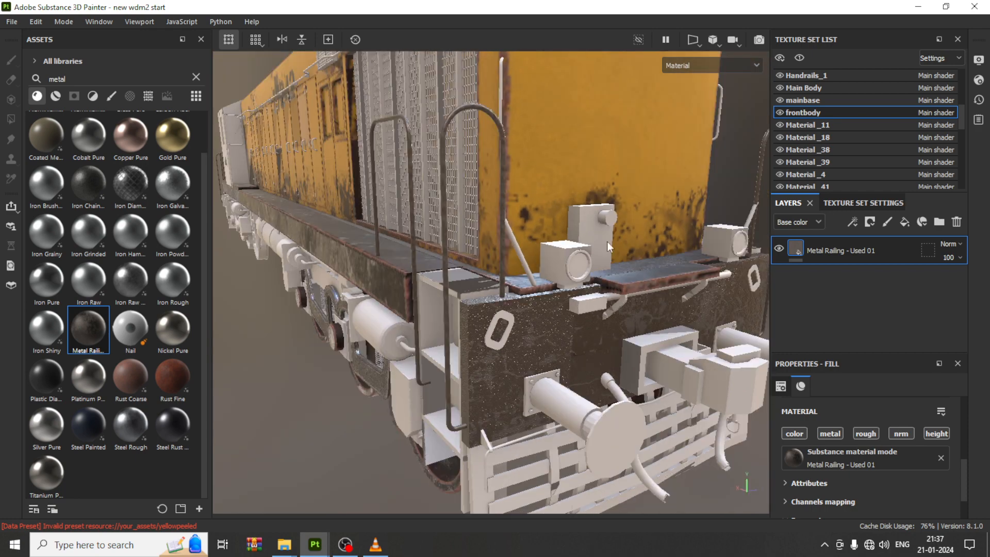
pyautogui.keyDown('alt'); pyautogui.moveTo(608, 241); pyautogui.dragTo(571, 296, button='middle'); pyautogui.keyUp('alt')
pyautogui.scroll(-3, 572, 297)
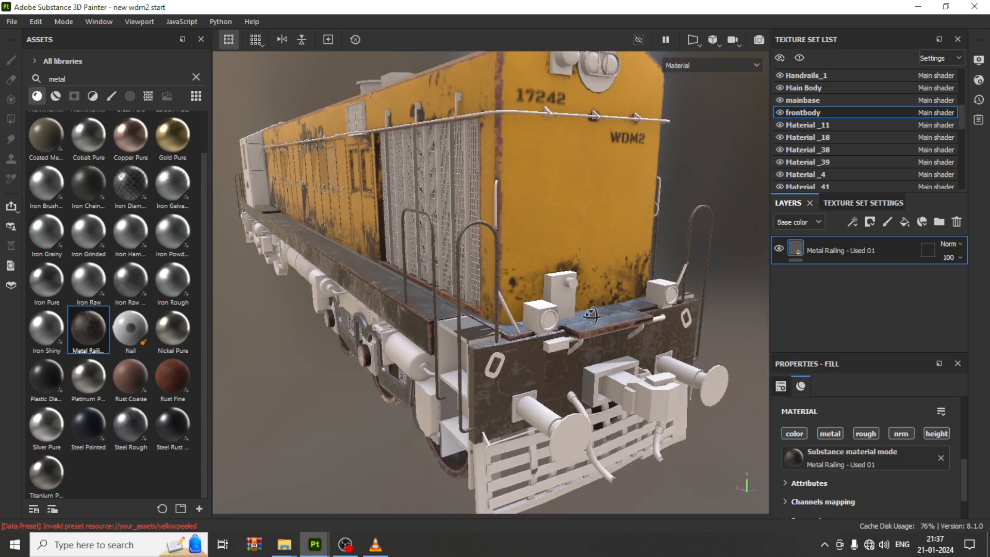
pyautogui.keyDown('alt'); pyautogui.moveTo(590, 319); pyautogui.dragTo(632, 344); pyautogui.keyUp('alt')
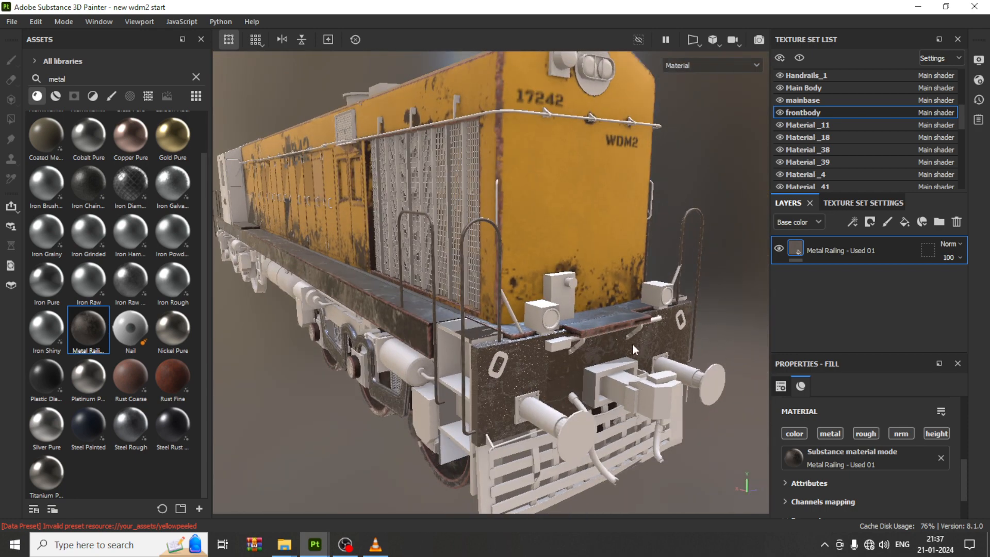
pyautogui.click(858, 221)
pyautogui.click(871, 222)
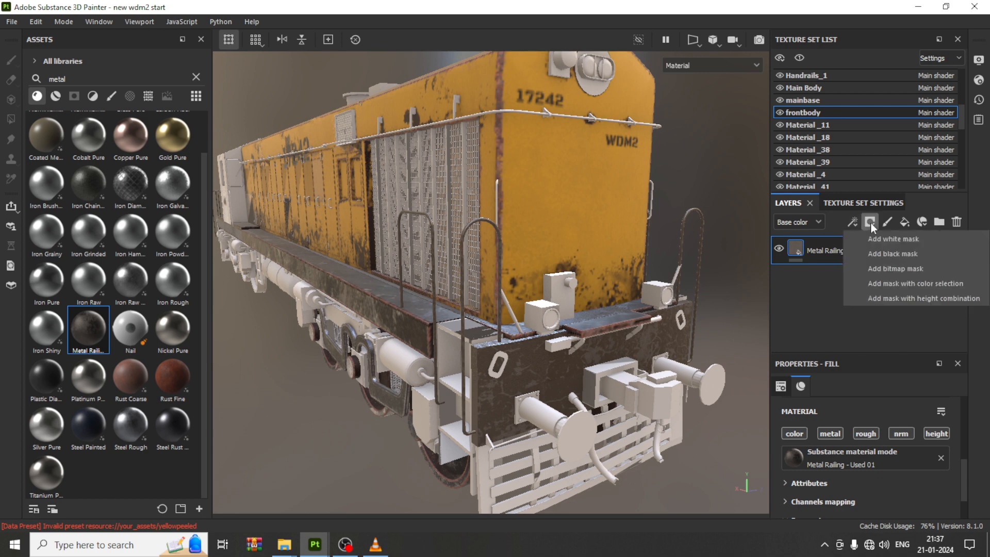
pyautogui.click(892, 252)
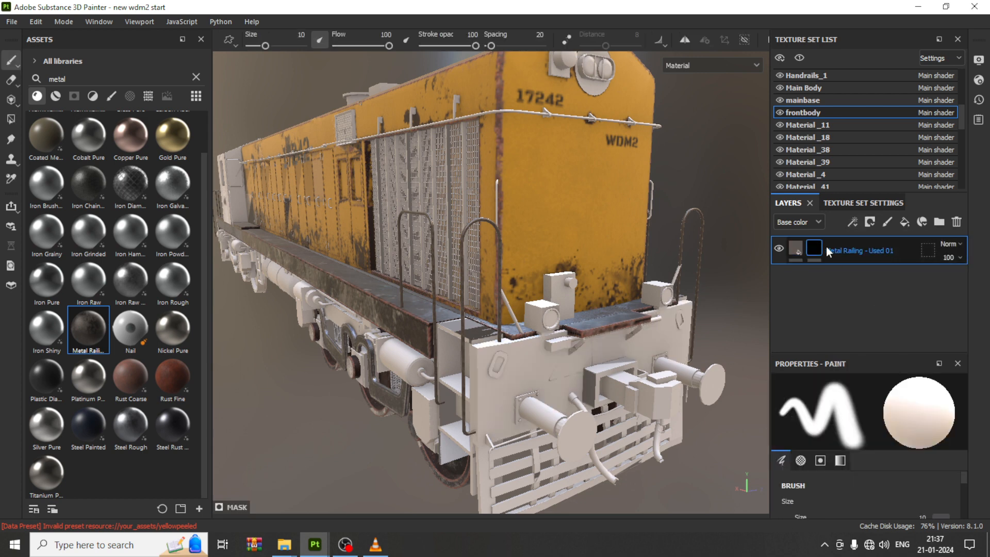
# Step: Clear the asset search and add the Edge Damage smart mask to the Metal Railing layer's mask
pyautogui.click(56, 96)
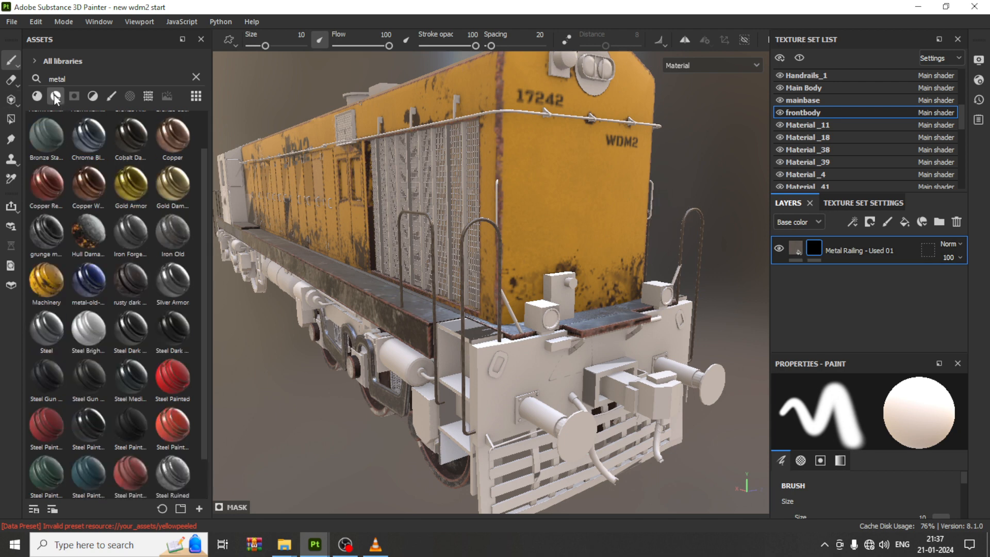
pyautogui.click(79, 99)
pyautogui.click(193, 78)
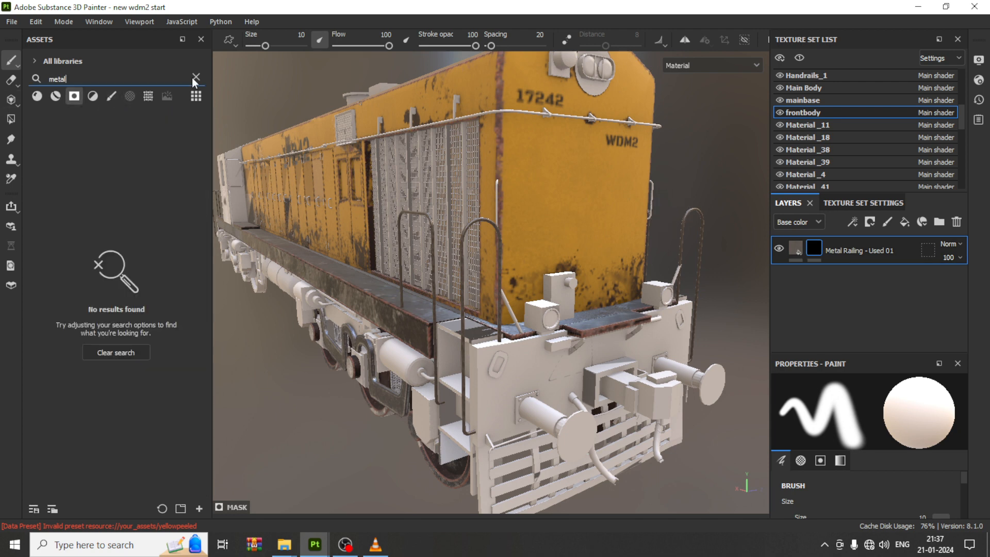
pyautogui.click(196, 78)
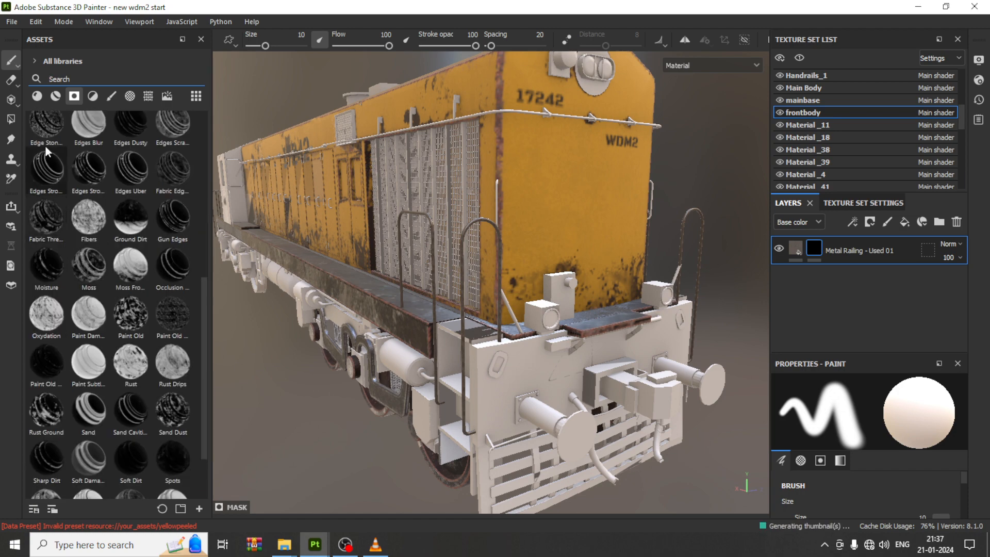
pyautogui.moveTo(59, 279)
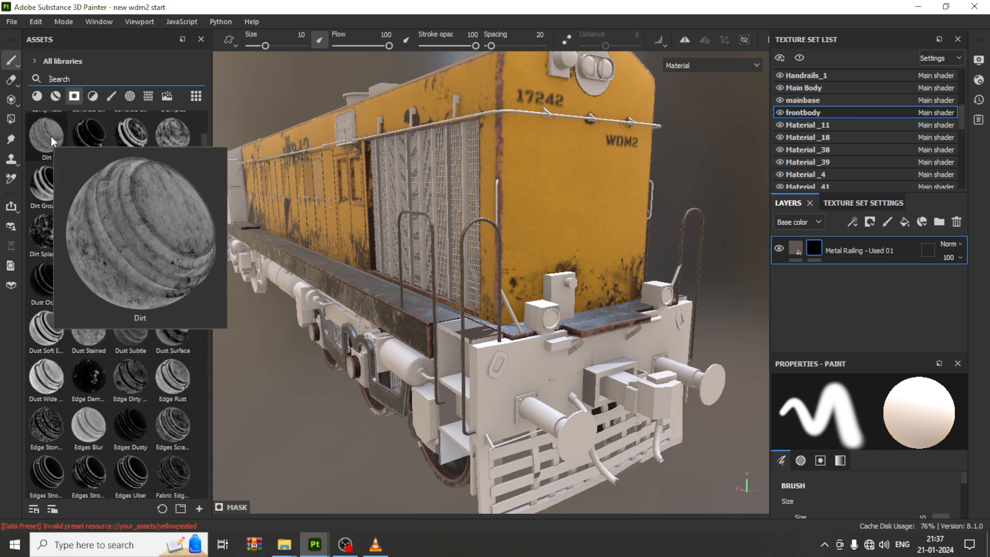
pyautogui.moveTo(78, 125)
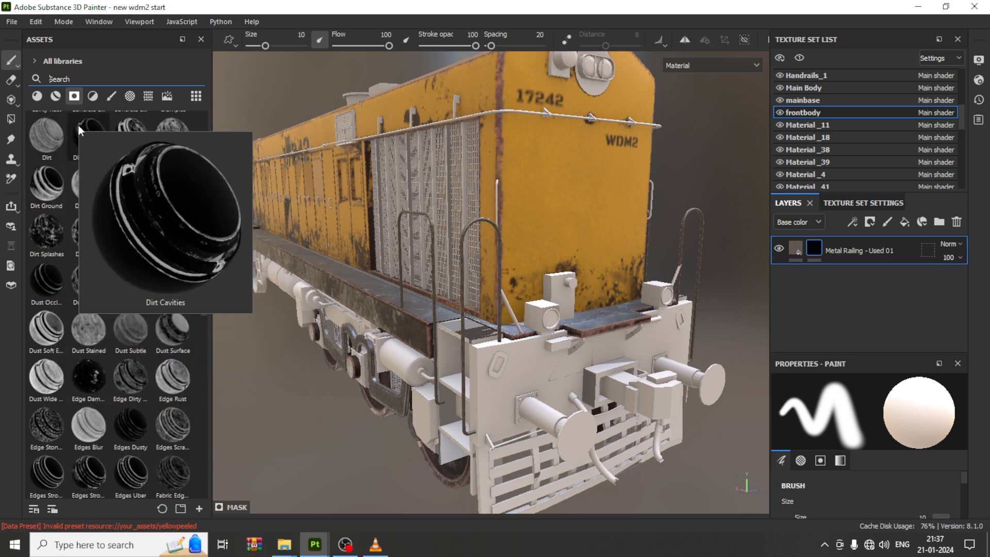
pyautogui.moveTo(85, 383)
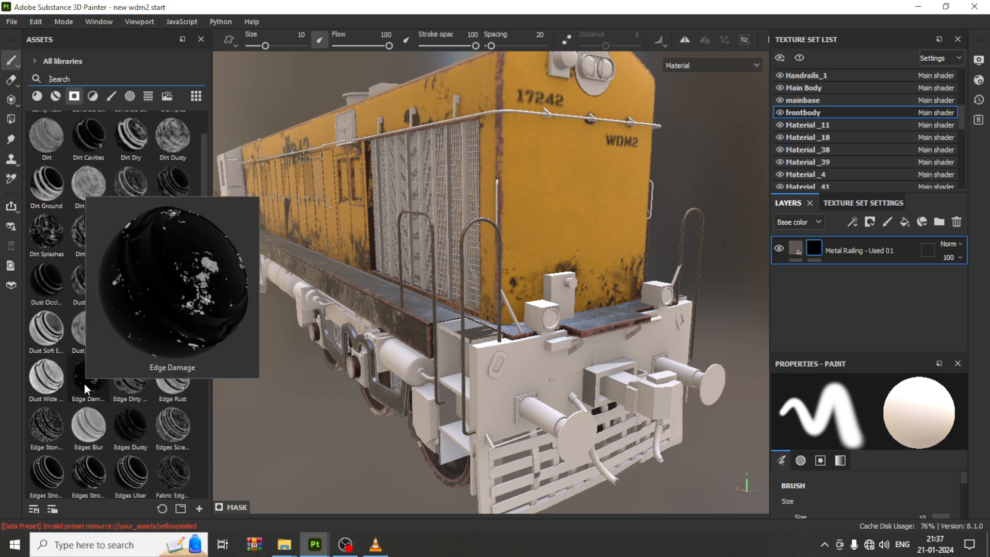
pyautogui.moveTo(84, 383); pyautogui.dragTo(816, 250)
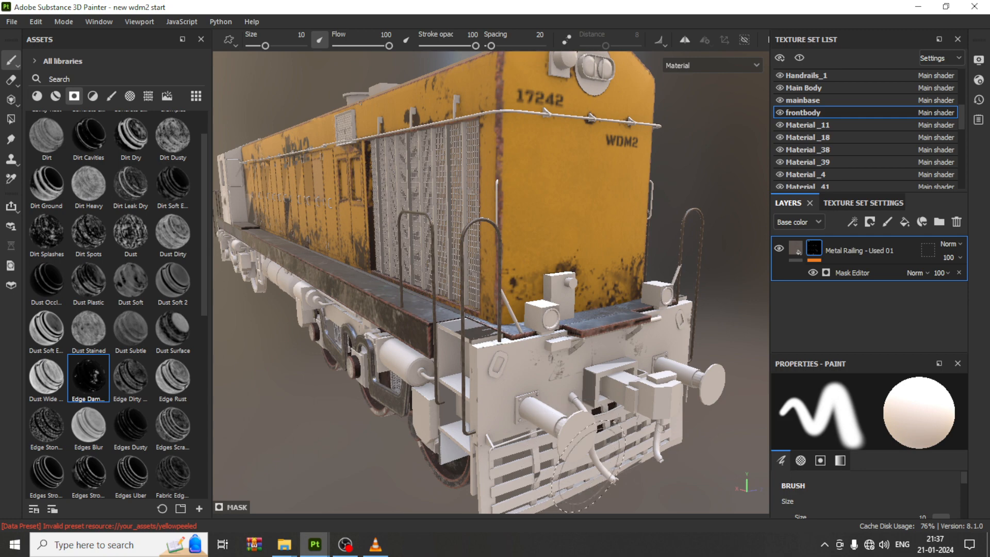
# Step: Add a Levels effect to the Metal Railing layer's mask
pyautogui.scroll(3, 663, 397)
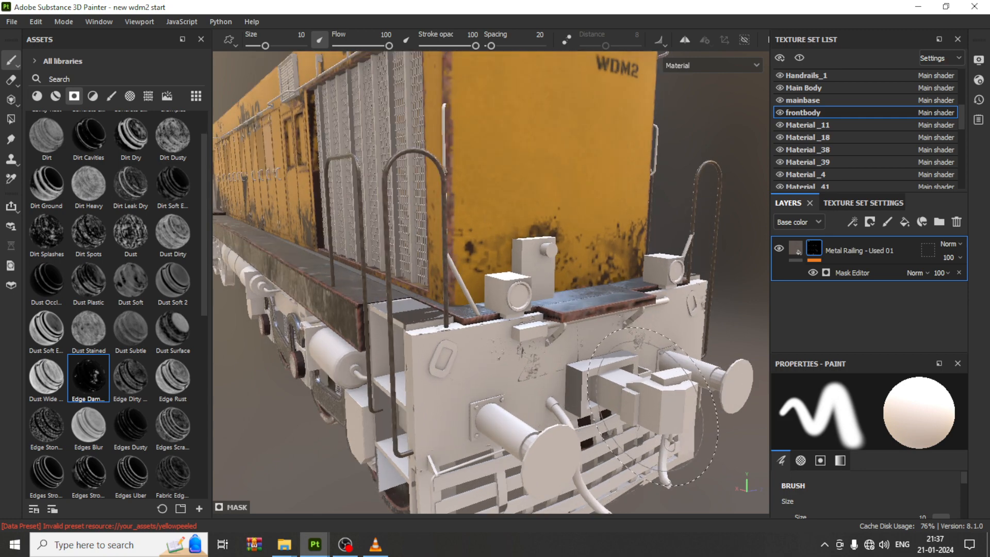
pyautogui.rightClick(815, 249)
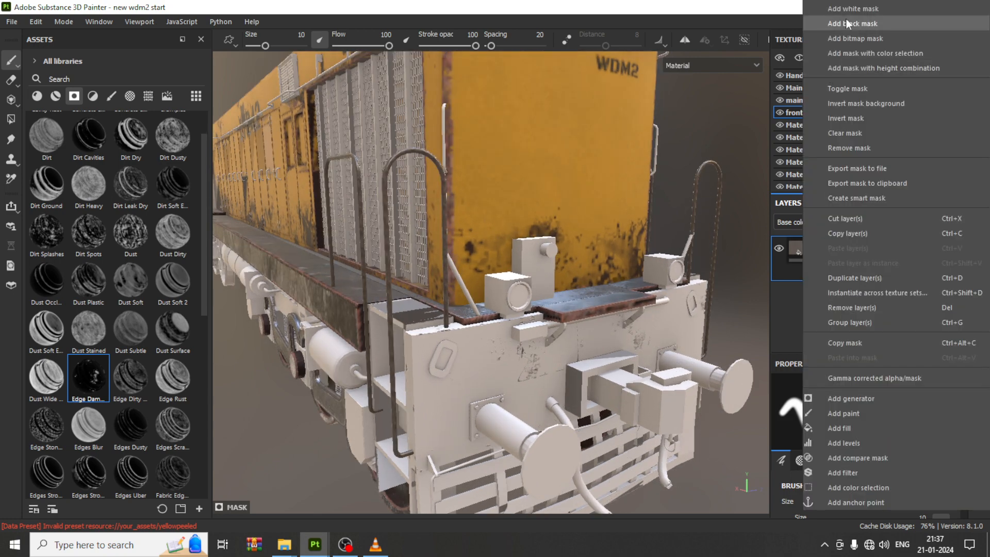
pyautogui.click(856, 120)
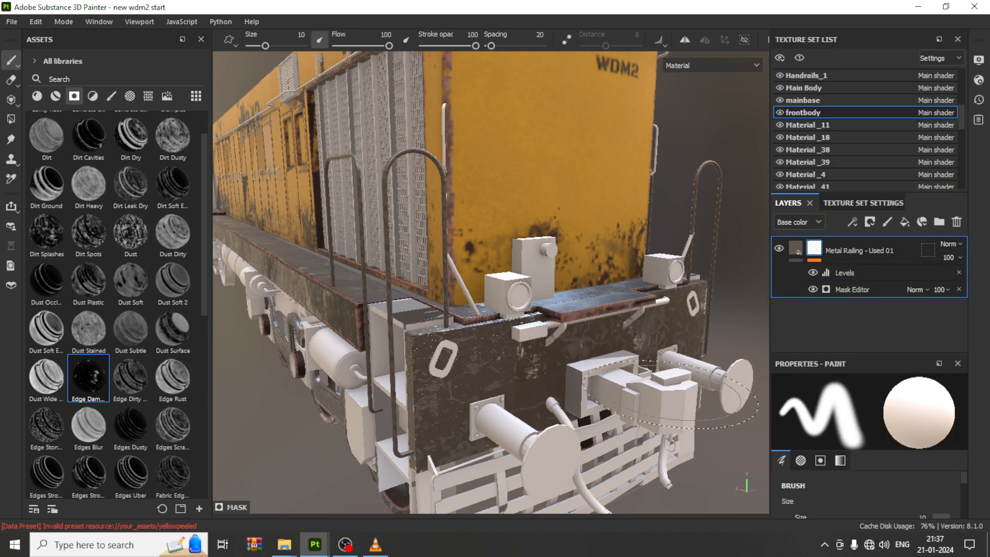
pyautogui.click(813, 290)
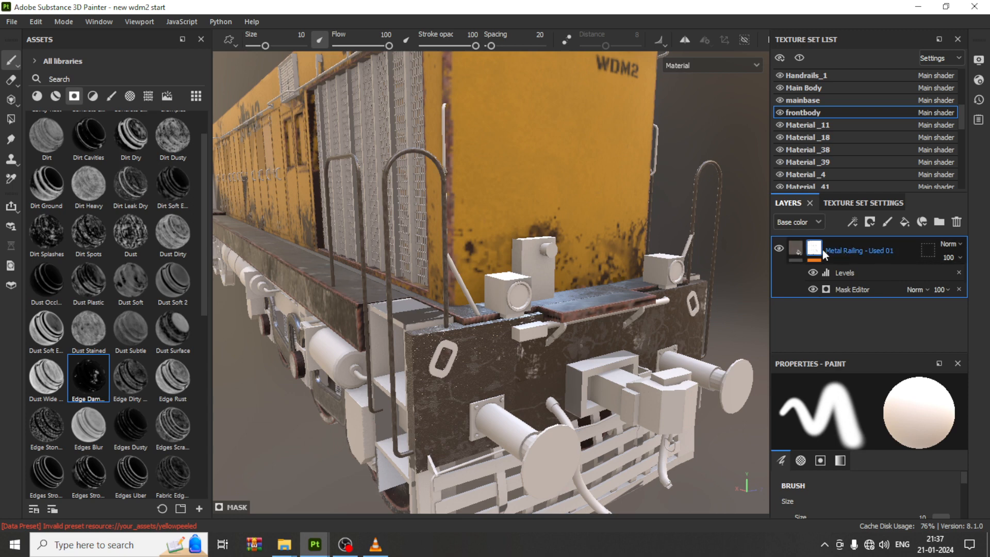
# Step: Toggle the metal and rough channels of the Metal Railing fill layer
pyautogui.click(802, 247)
pyautogui.click(801, 247)
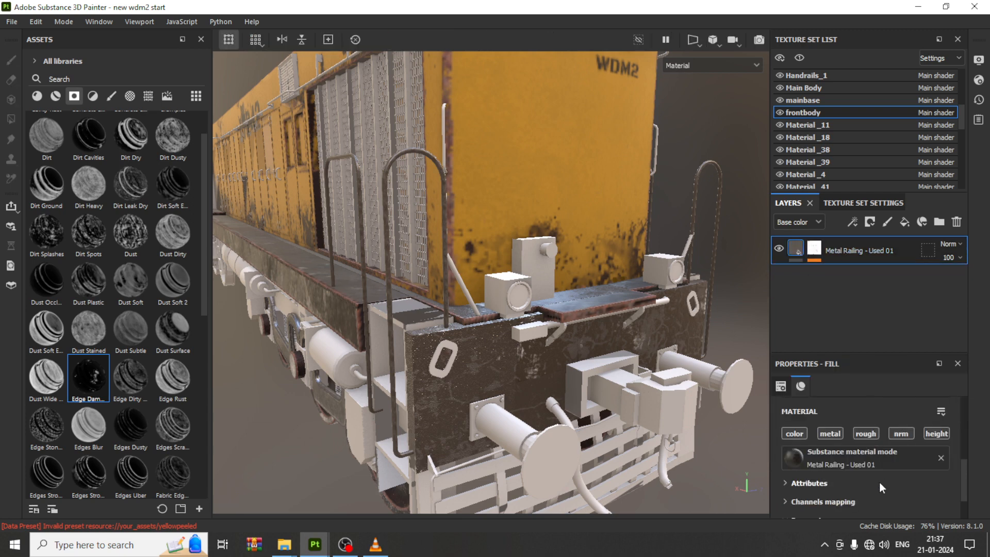
pyautogui.click(837, 435)
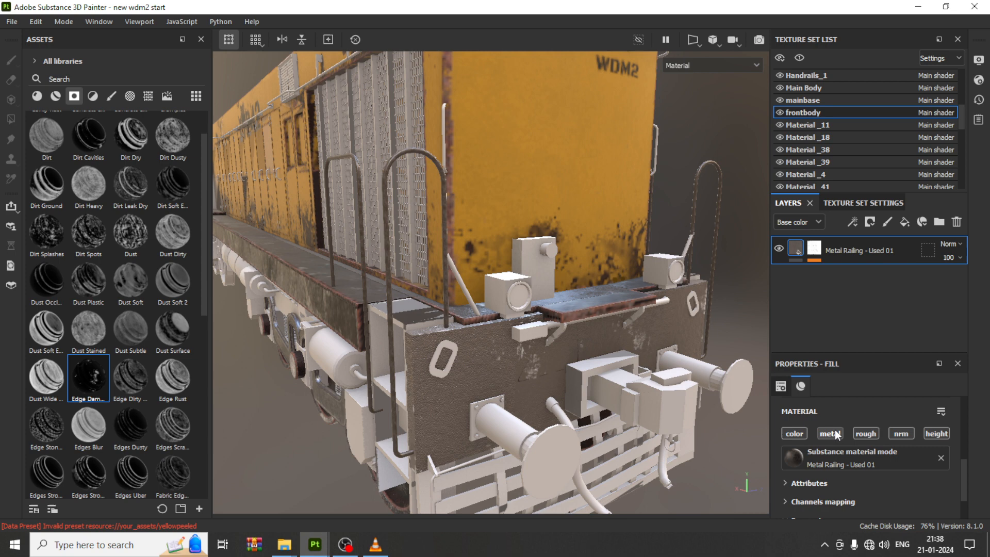
pyautogui.click(870, 435)
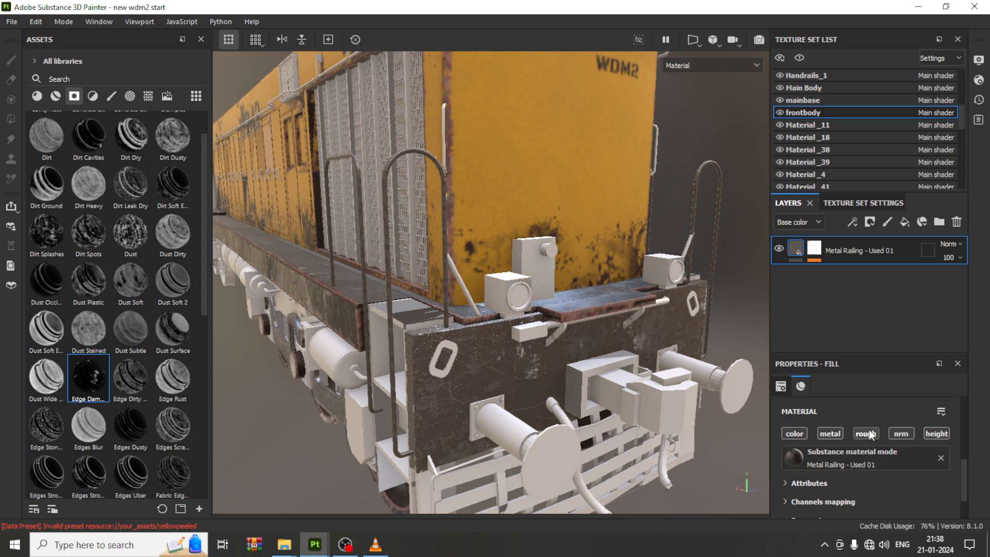
pyautogui.scroll(-2, 872, 436)
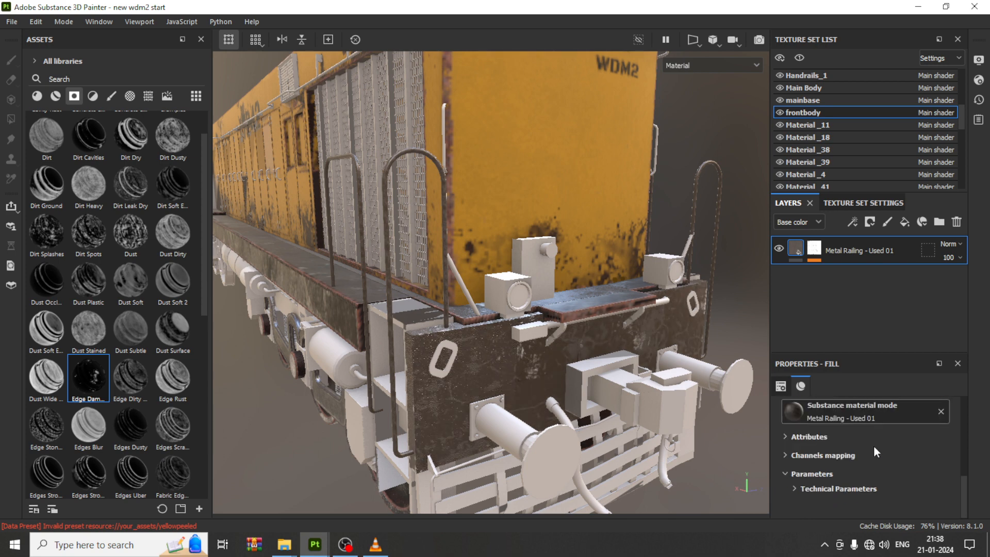
# Step: Set the mask Levels effect's upper input to about 0.673
pyautogui.keyDown('alt'); pyautogui.moveTo(493, 326); pyautogui.dragTo(625, 336); pyautogui.keyUp('alt')
pyautogui.keyDown('alt'); pyautogui.moveTo(625, 337); pyautogui.dragTo(768, 306, button='right'); pyautogui.keyUp('alt')
pyautogui.click(813, 251)
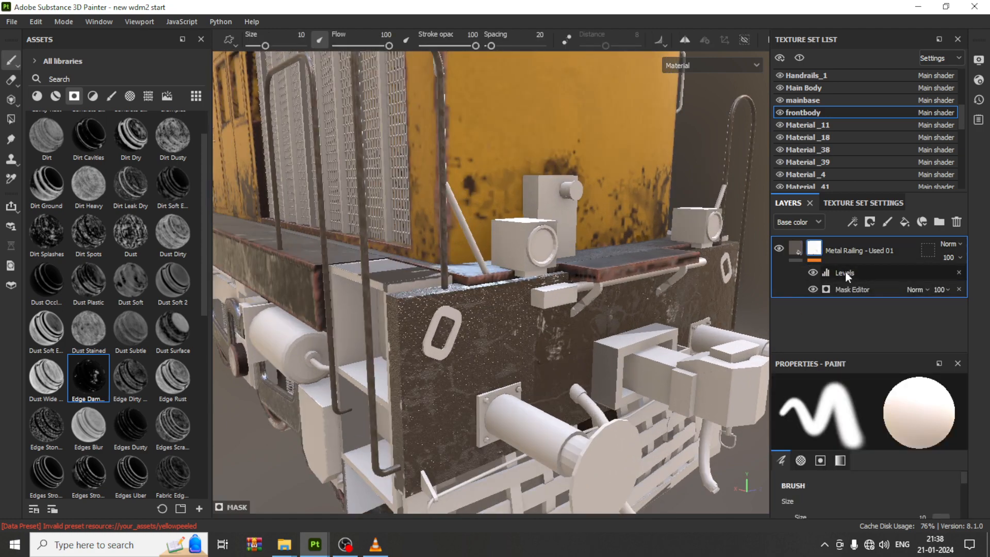
pyautogui.click(846, 271)
pyautogui.moveTo(785, 416)
pyautogui.mouseDown()
pyautogui.moveTo(806, 416)
pyautogui.moveTo(765, 415)
pyautogui.mouseUp()
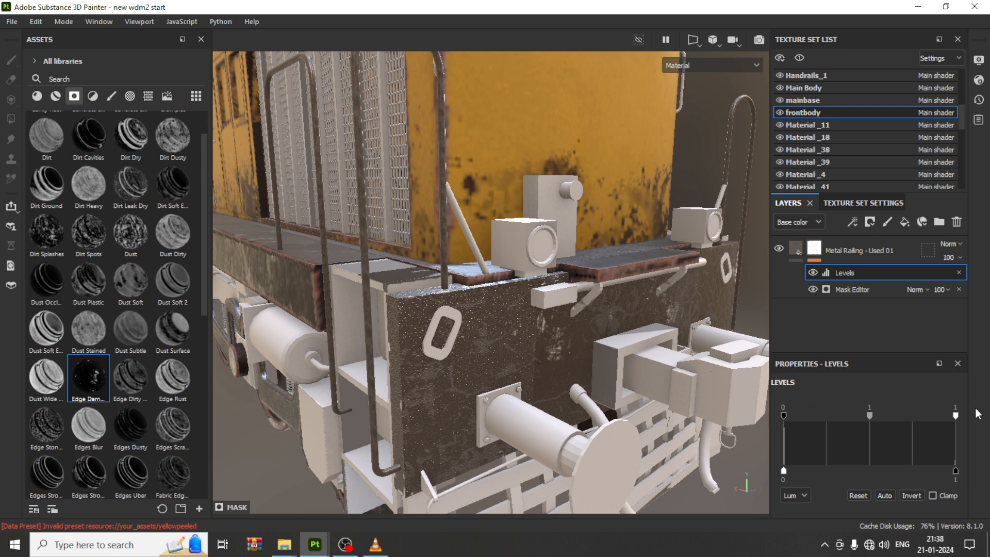
pyautogui.moveTo(956, 415); pyautogui.dragTo(900, 422)
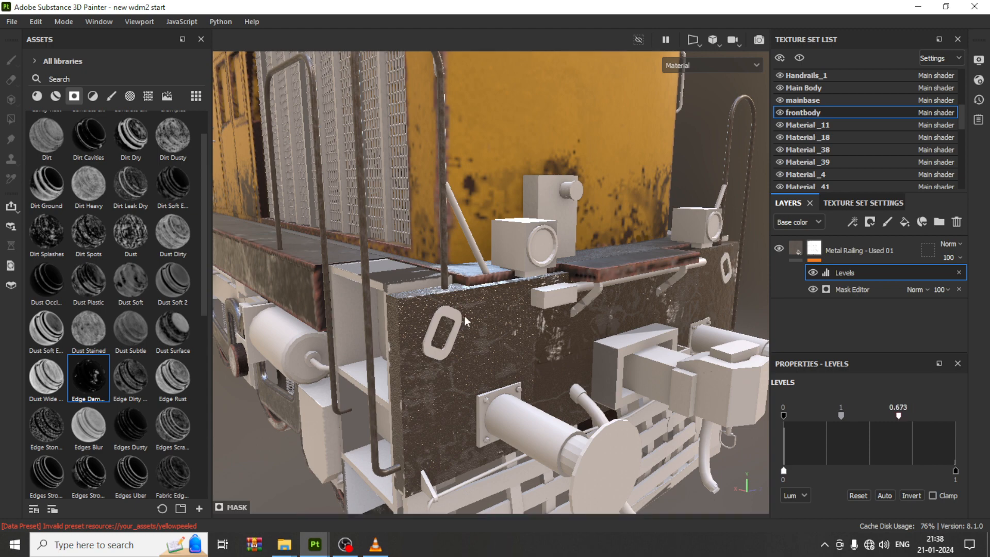
# Step: Orbit around the locomotive to inspect the front body's edge damage and browse the texture set list
pyautogui.scroll(-4, 466, 320)
pyautogui.keyDown('alt'); pyautogui.moveTo(531, 300); pyautogui.dragTo(548, 183, button='middle'); pyautogui.keyUp('alt')
pyautogui.scroll(-3, 543, 329)
pyautogui.click(37, 96)
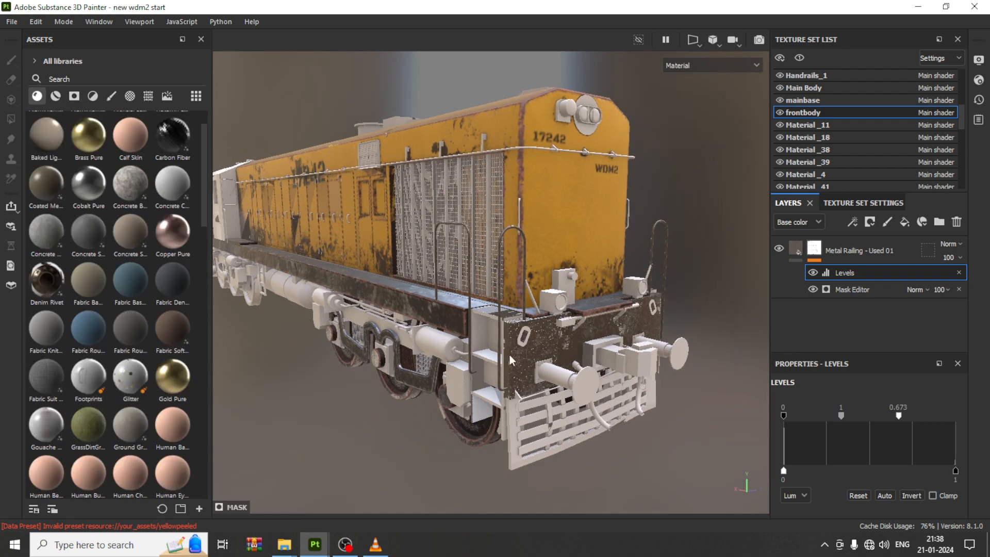
pyautogui.scroll(3, 512, 362)
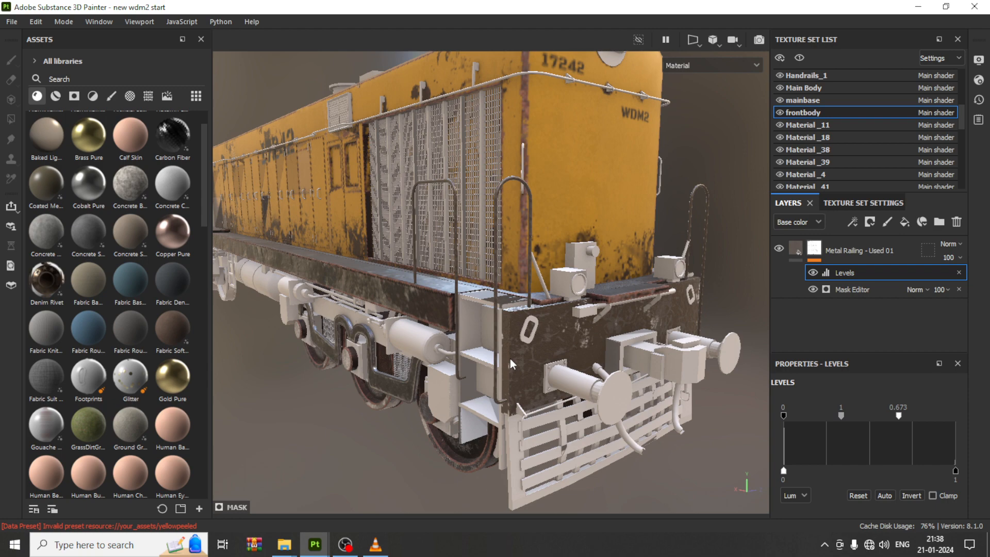
pyautogui.keyDown('alt'); pyautogui.moveTo(525, 283); pyautogui.dragTo(595, 250); pyautogui.keyUp('alt')
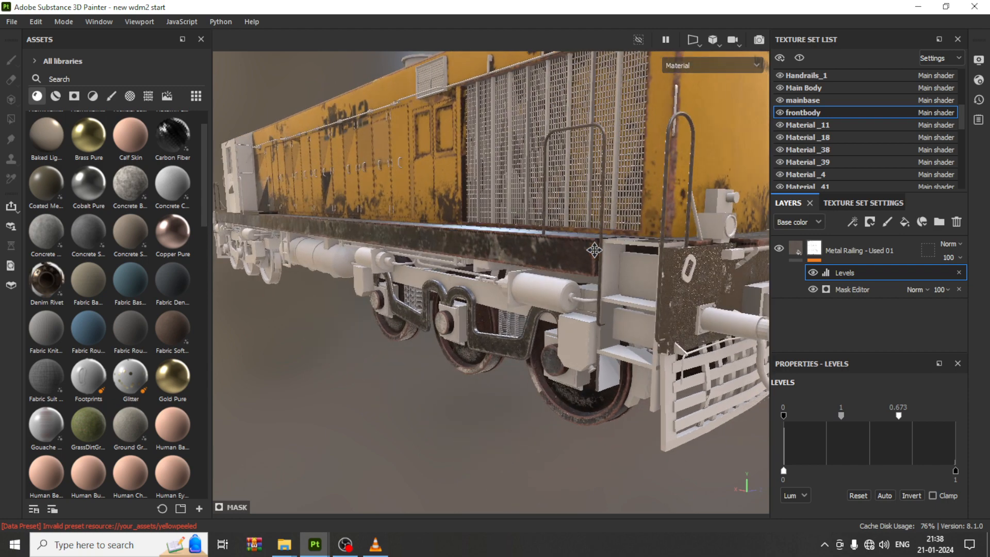
pyautogui.scroll(3, 496, 260)
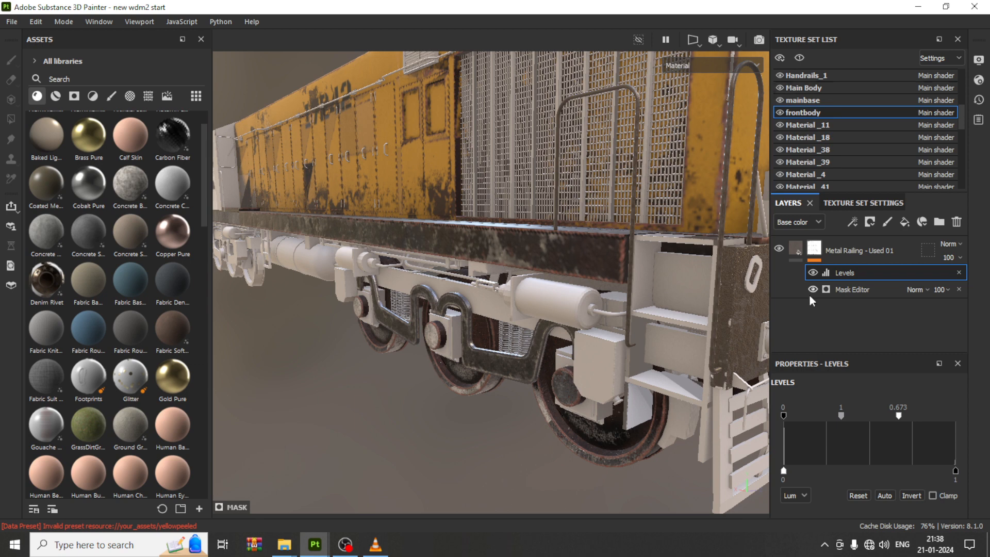
pyautogui.scroll(2, 827, 109)
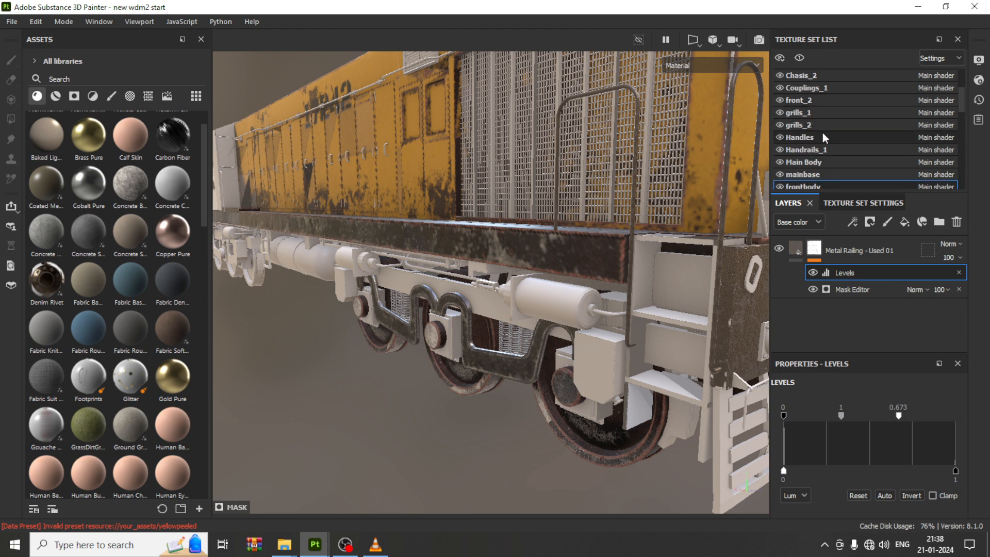
pyautogui.scroll(2, 825, 129)
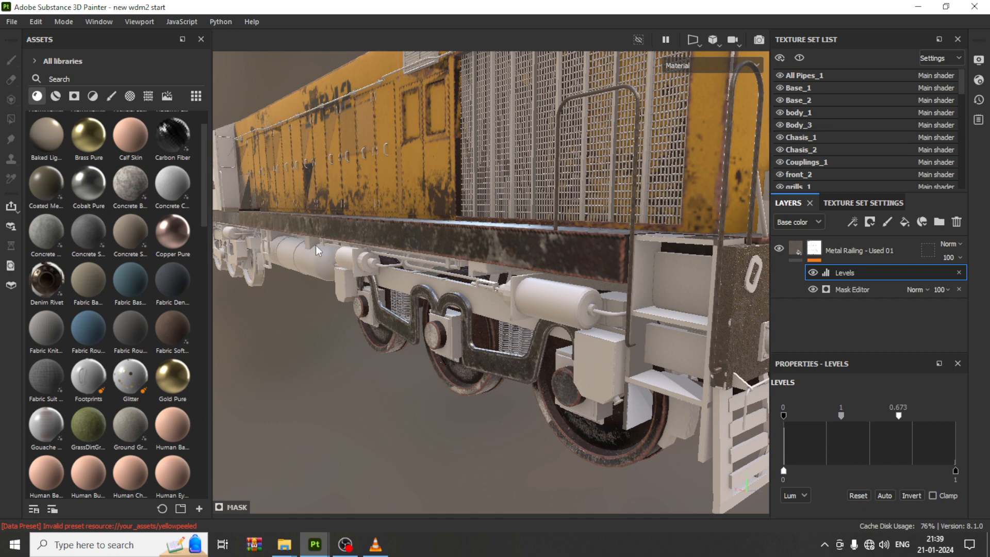
pyautogui.keyDown('alt'); pyautogui.moveTo(440, 328); pyautogui.dragTo(468, 349, button='middle'); pyautogui.keyUp('alt')
pyautogui.scroll(-3, 468, 348)
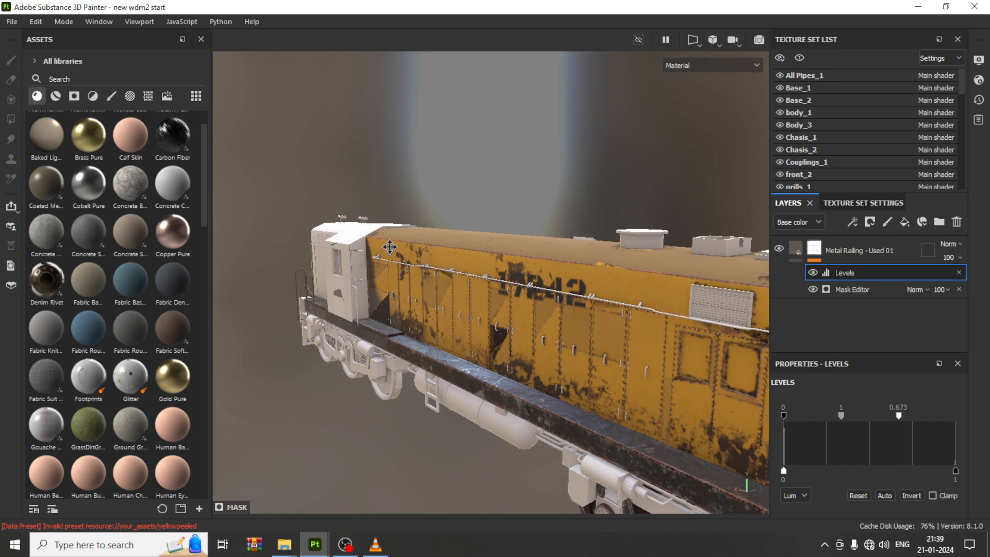
pyautogui.keyDown('alt'); pyautogui.moveTo(389, 246); pyautogui.dragTo(266, 199, button='middle'); pyautogui.keyUp('alt')
pyautogui.keyDown('alt'); pyautogui.moveTo(722, 393); pyautogui.dragTo(628, 324, button='middle'); pyautogui.keyUp('alt')
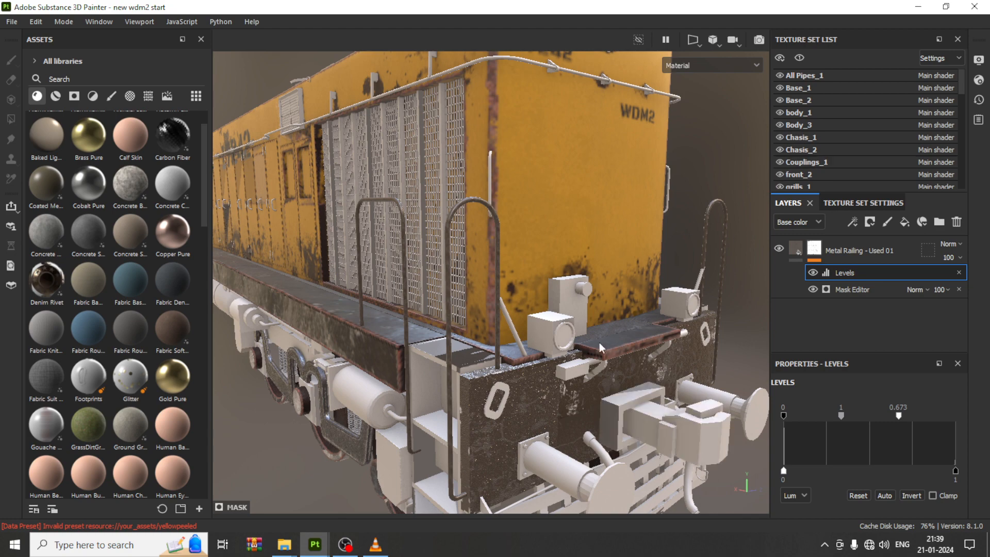
pyautogui.keyDown('alt'); pyautogui.moveTo(598, 301); pyautogui.dragTo(592, 256, button='middle'); pyautogui.keyUp('alt')
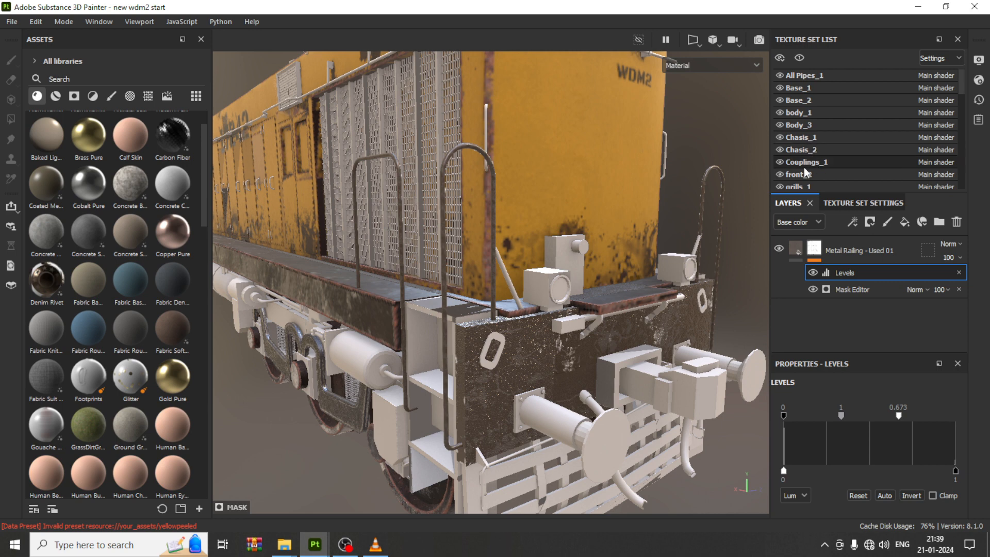
# Step: Switch to the Couplings_1 texture set and delete its default paint layer
pyautogui.click(786, 165)
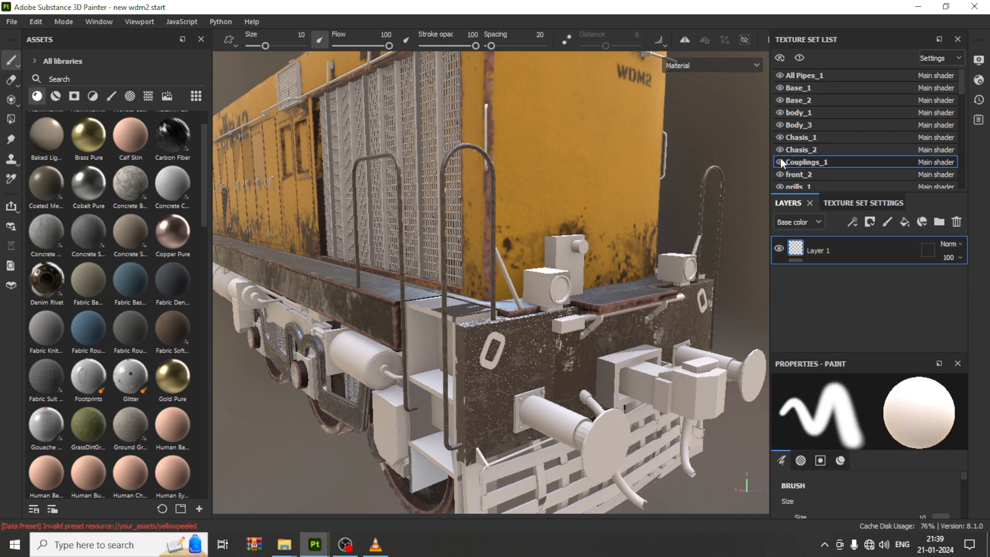
pyautogui.press('Delete')
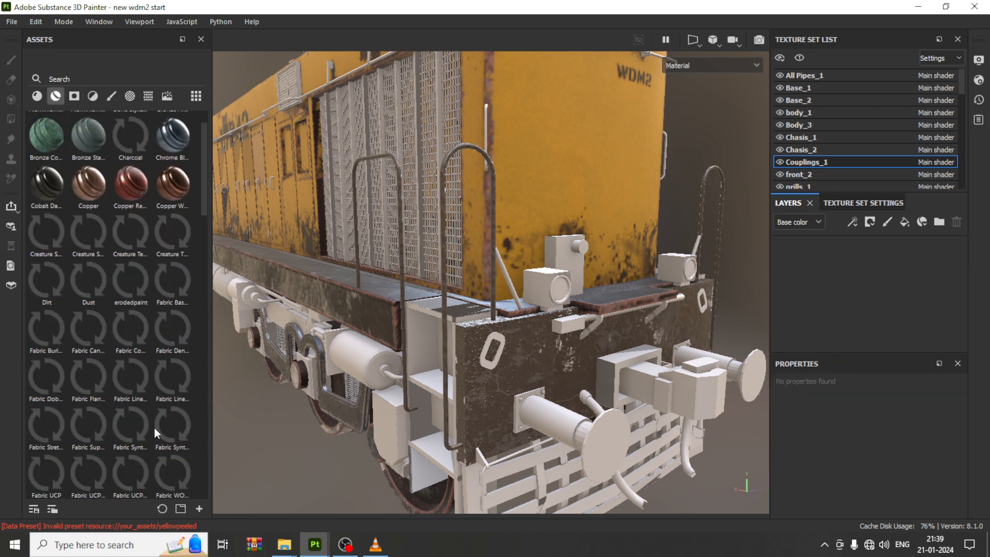
# Step: Apply the grunge metal smart material to the couplings
pyautogui.scroll(-5, 124, 300)
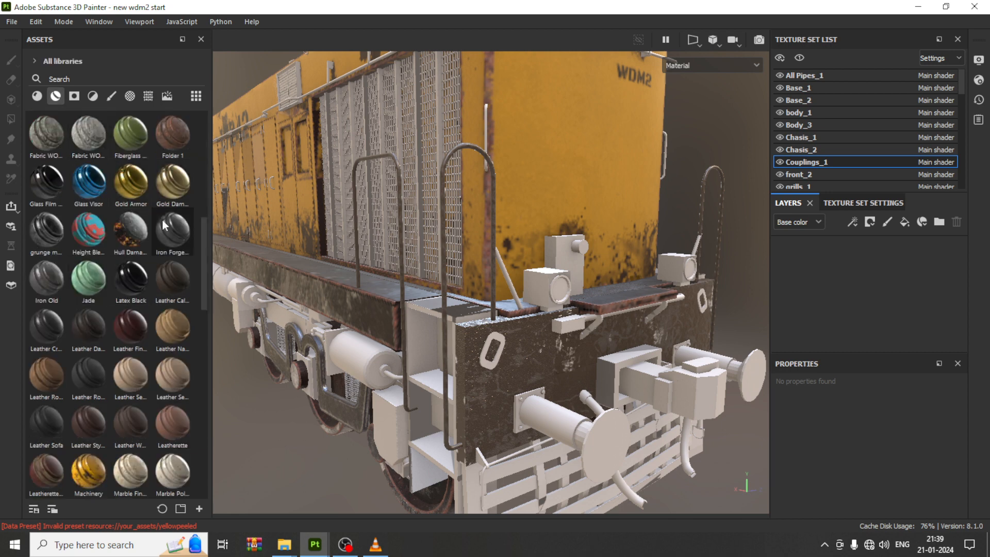
pyautogui.moveTo(50, 231)
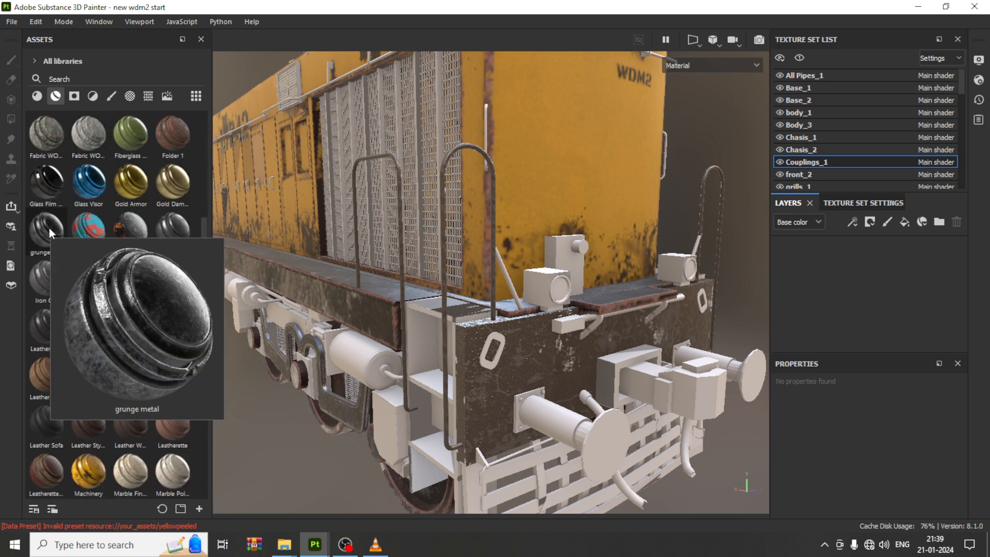
pyautogui.moveTo(49, 228); pyautogui.dragTo(643, 389)
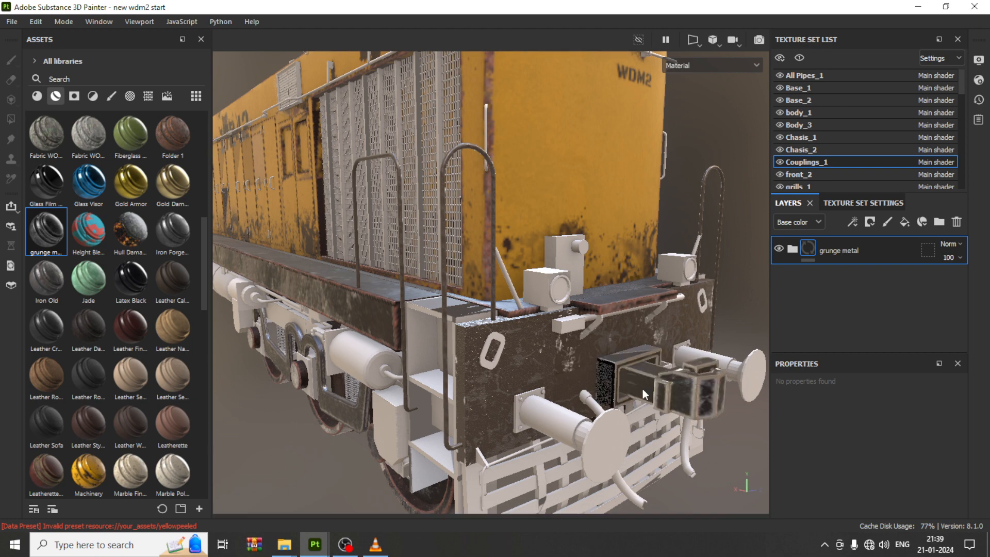
# Step: Expand the grunge metal folder and raise the Edges layer's metallic value to maximum
pyautogui.keyDown('alt'); pyautogui.moveTo(661, 382); pyautogui.dragTo(567, 329, button='middle'); pyautogui.keyUp('alt')
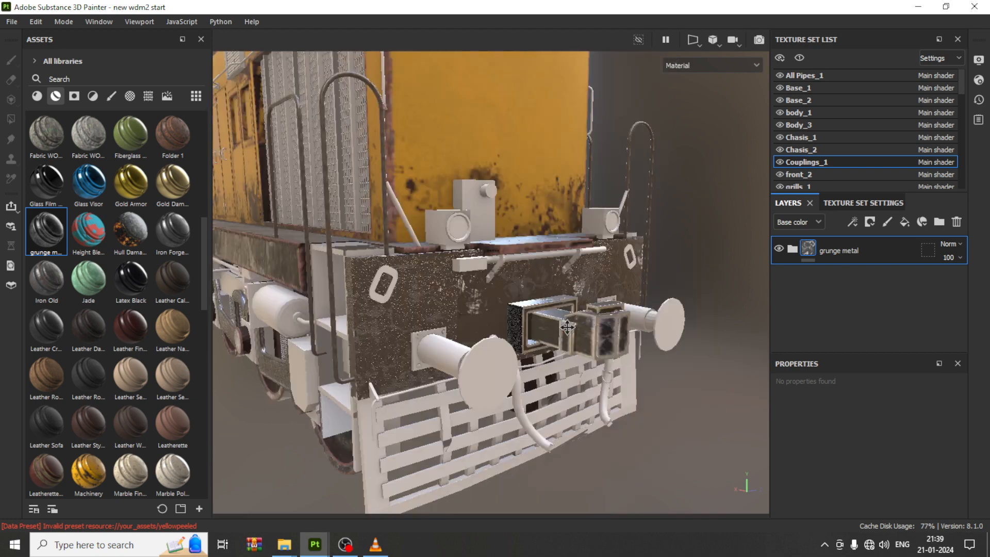
pyautogui.keyDown('alt'); pyautogui.moveTo(581, 352); pyautogui.dragTo(613, 335); pyautogui.keyUp('alt')
pyautogui.scroll(5, 625, 317)
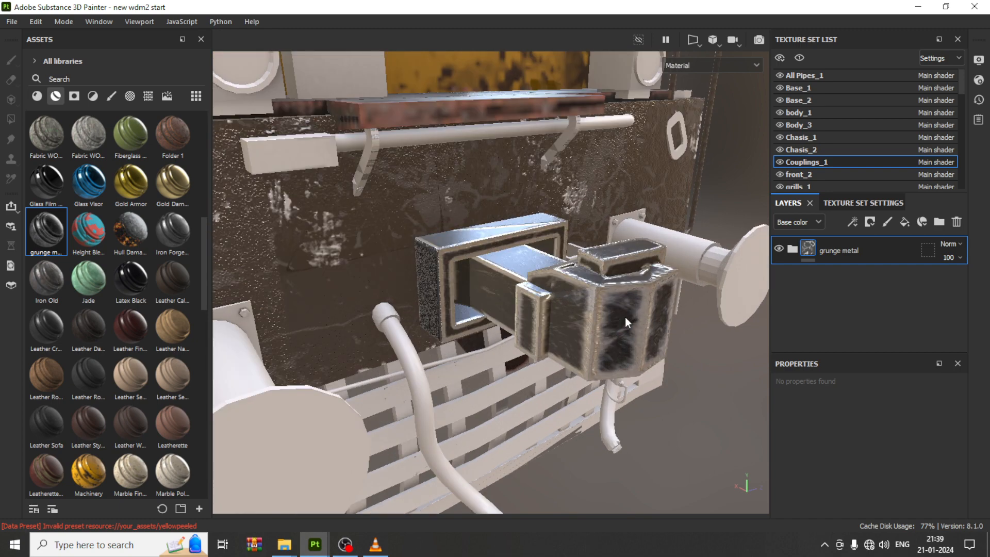
pyautogui.scroll(-2, 625, 316)
pyautogui.click(792, 249)
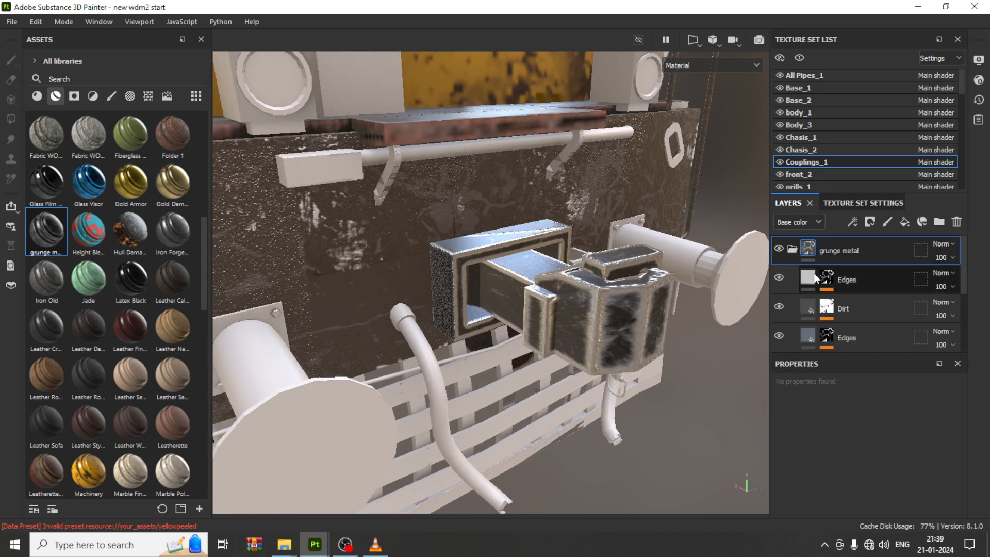
pyautogui.click(815, 279)
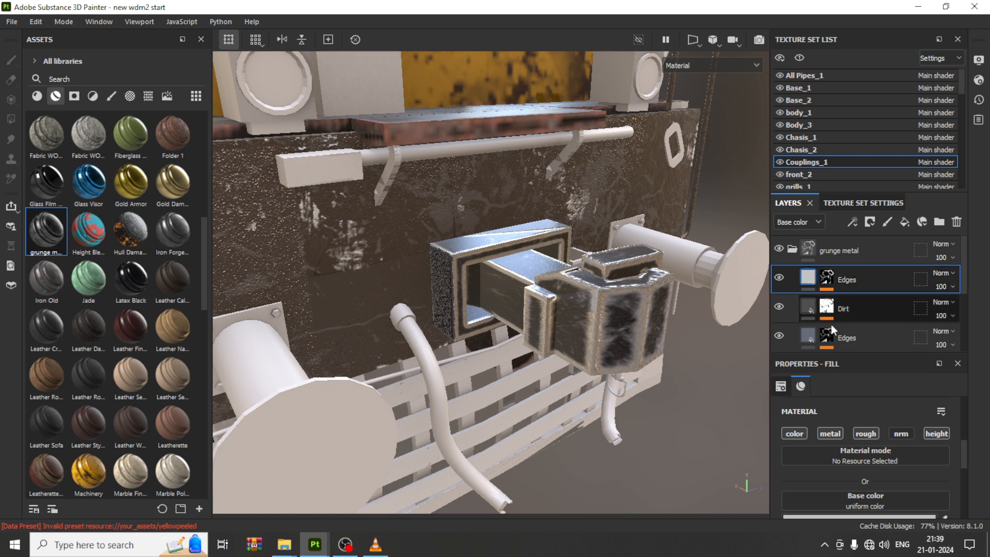
pyautogui.scroll(-2, 887, 472)
pyautogui.moveTo(927, 503); pyautogui.dragTo(974, 494)
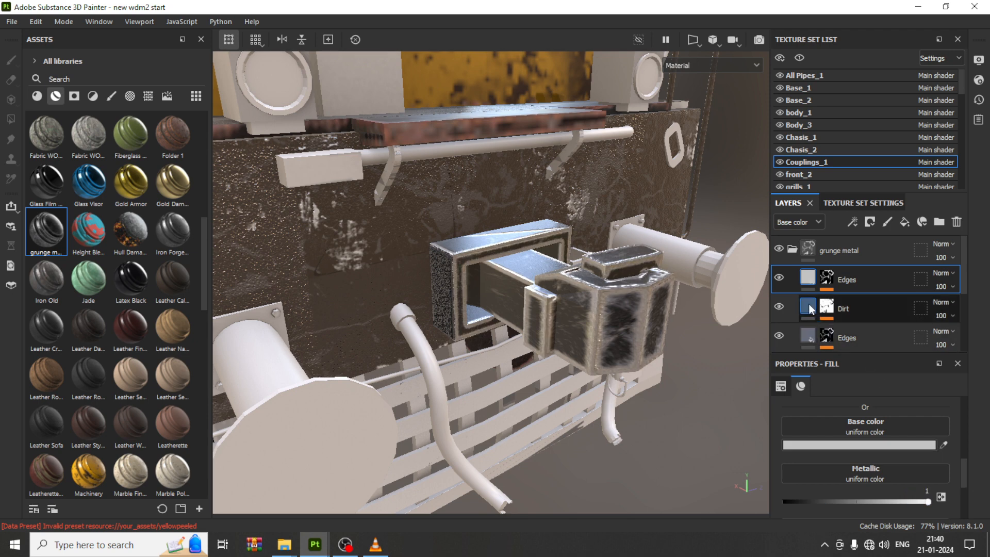
# Step: Raise the Dirt layer's metallic value to maximum
pyautogui.click(847, 309)
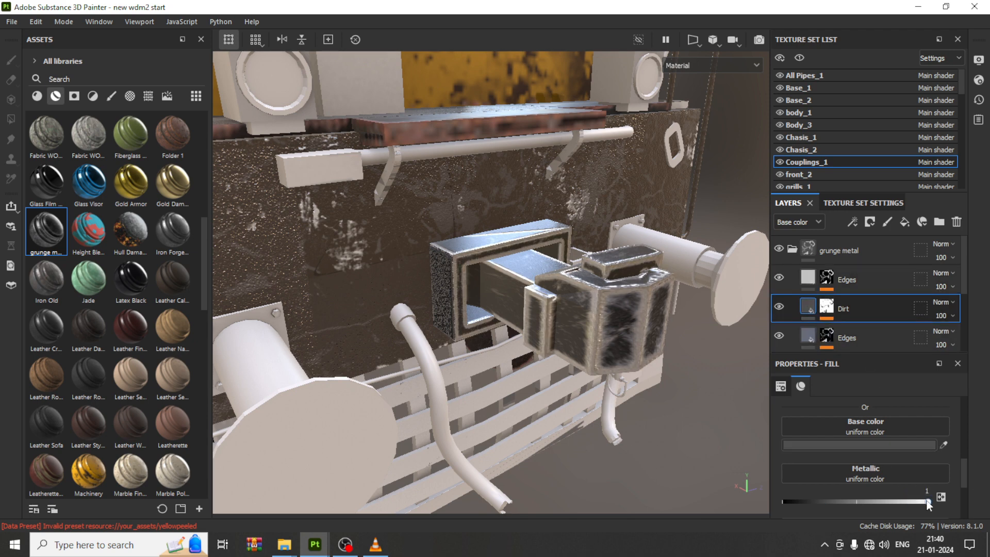
pyautogui.moveTo(928, 501); pyautogui.dragTo(966, 511)
# Step: Select the Base_Metal layer and adjust its metallic and roughness sliders
pyautogui.scroll(-5, 829, 314)
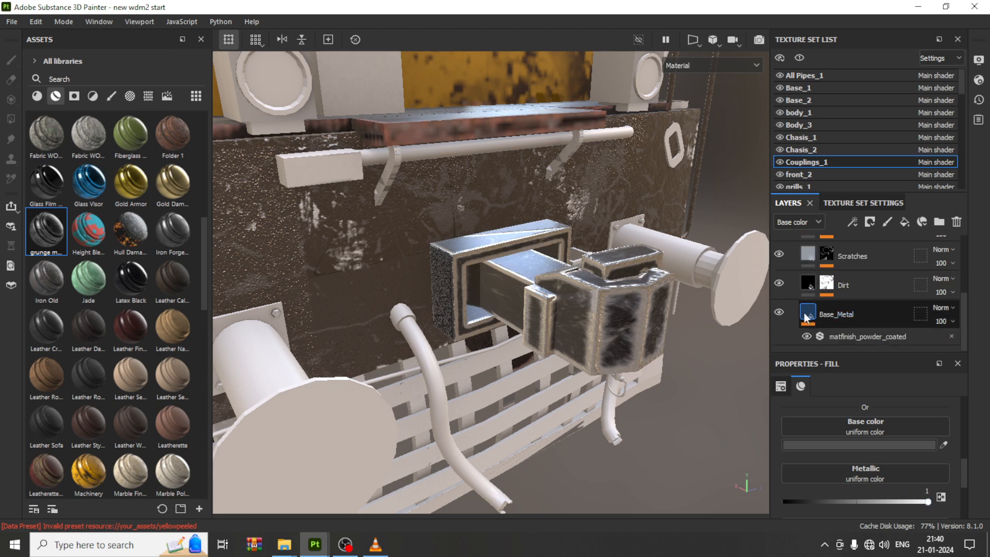
pyautogui.click(805, 328)
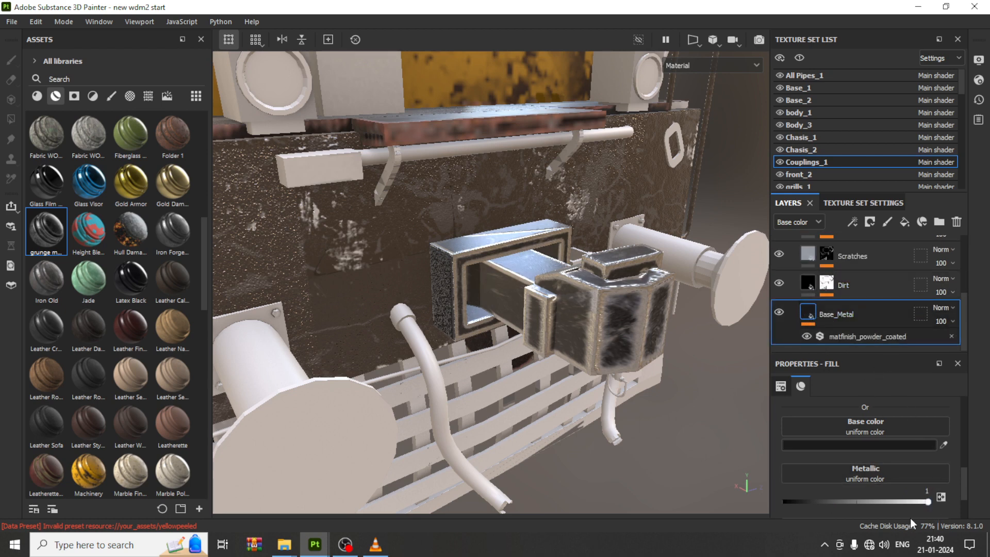
pyautogui.moveTo(929, 502); pyautogui.dragTo(844, 503)
pyautogui.moveTo(906, 504); pyautogui.dragTo(986, 499)
pyautogui.scroll(-2, 880, 442)
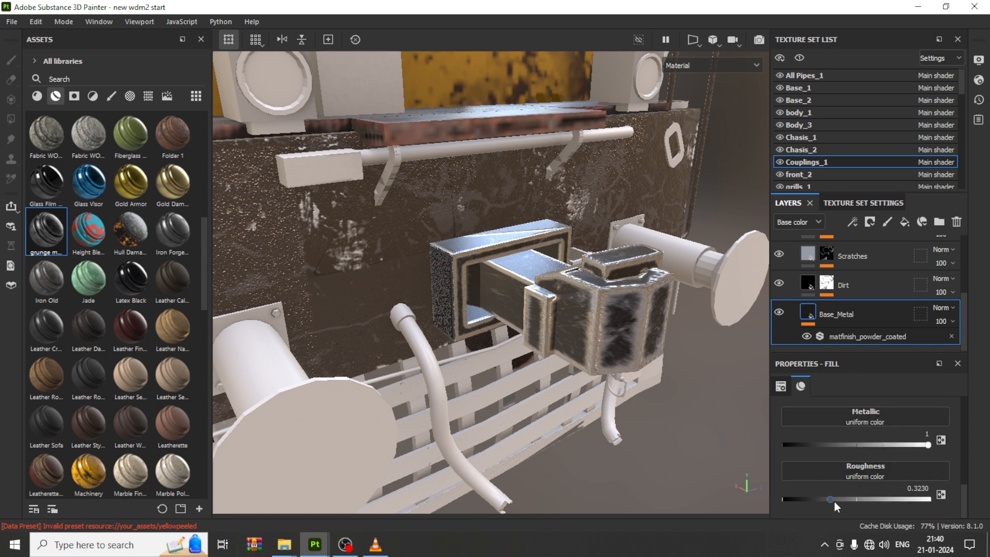
pyautogui.moveTo(820, 499); pyautogui.dragTo(926, 503)
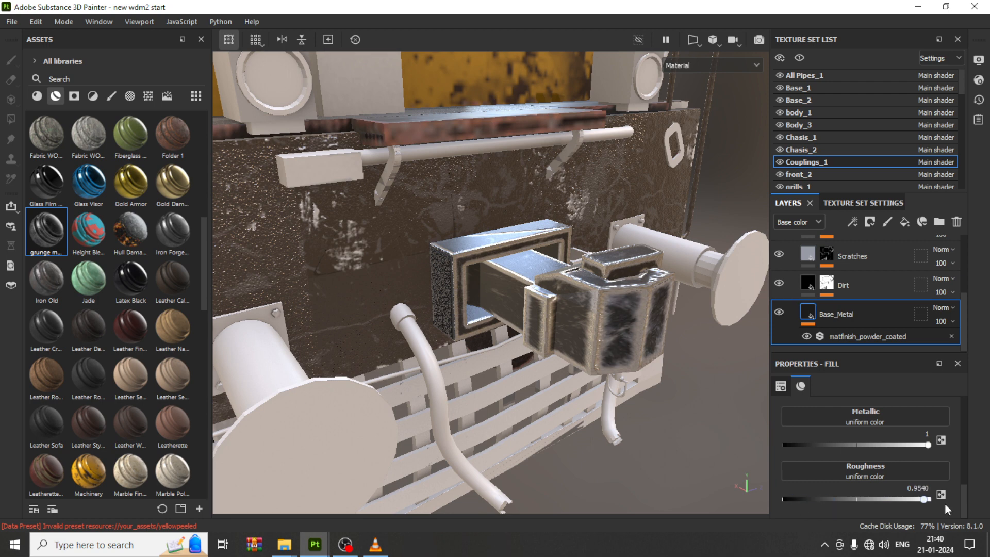
pyautogui.click(846, 500)
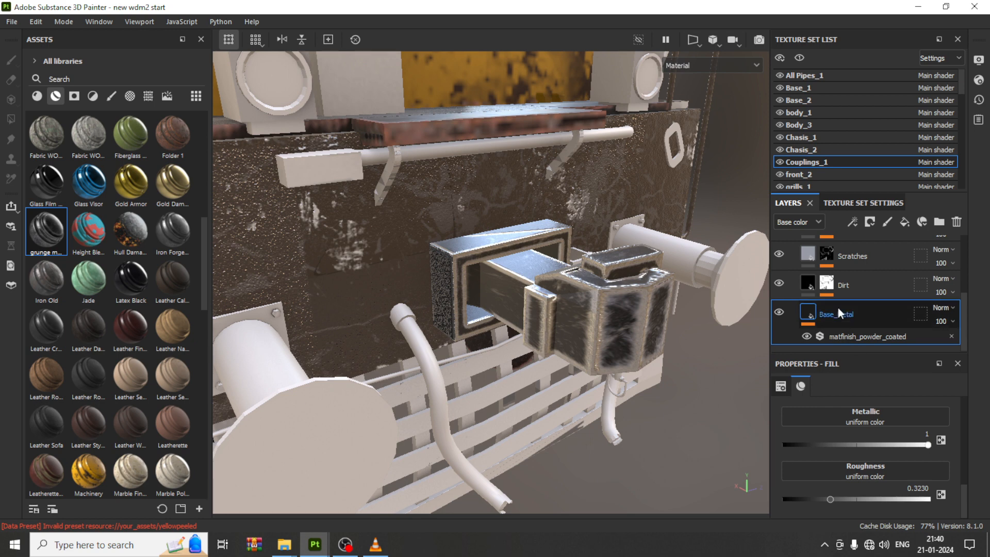
# Step: Try changing the Edges layer's base color to a dark red-grey, then undo the color change
pyautogui.scroll(3, 838, 300)
pyautogui.click(834, 278)
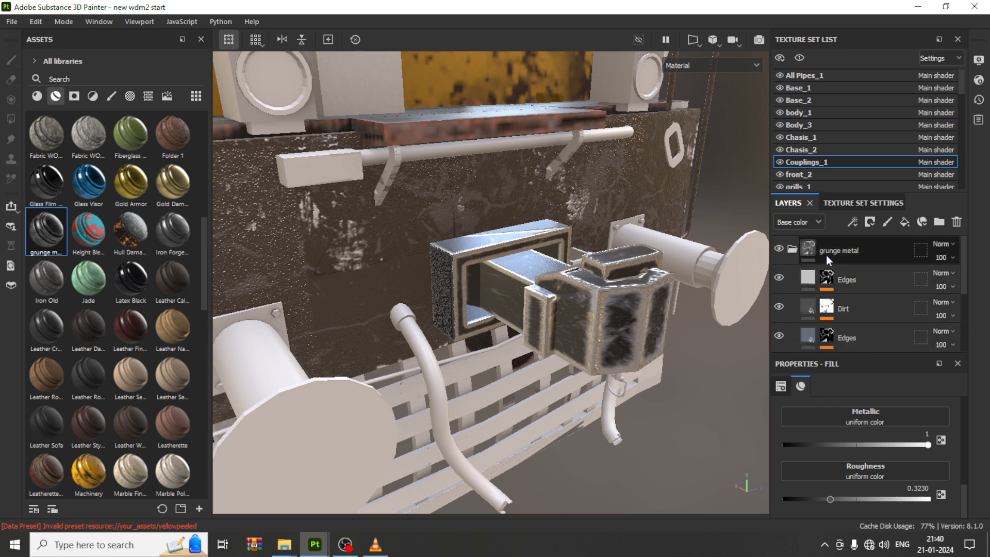
pyautogui.click(809, 252)
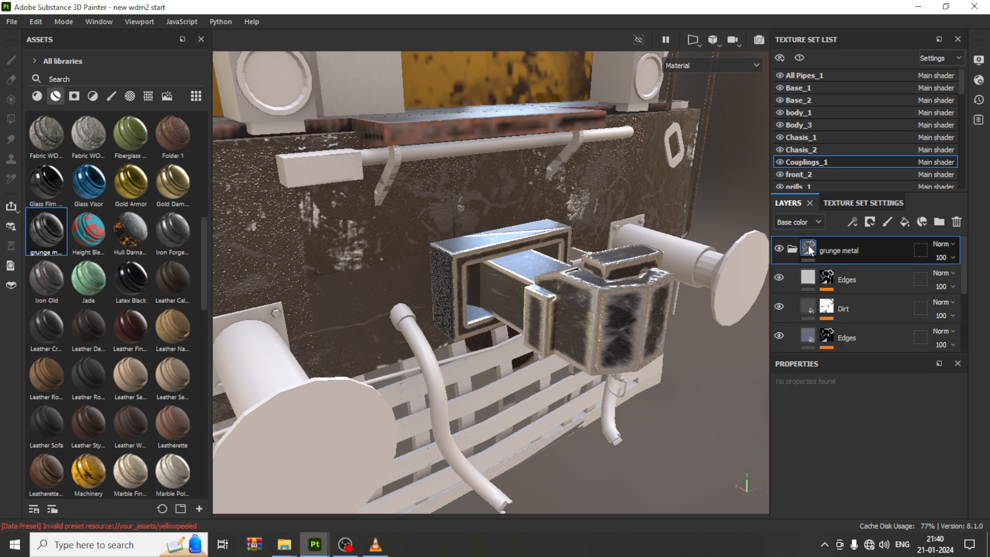
pyautogui.click(815, 281)
pyautogui.scroll(3, 865, 454)
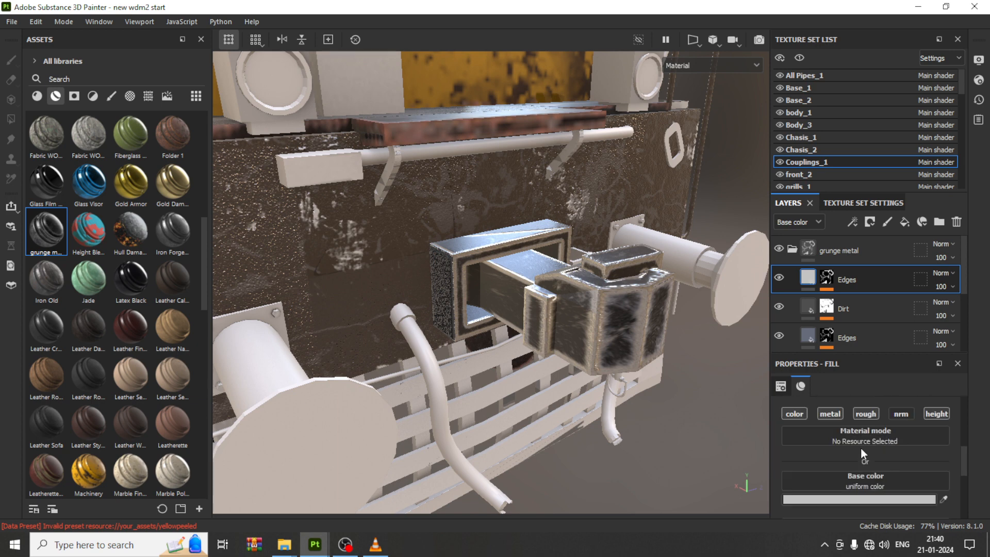
pyautogui.click(840, 413)
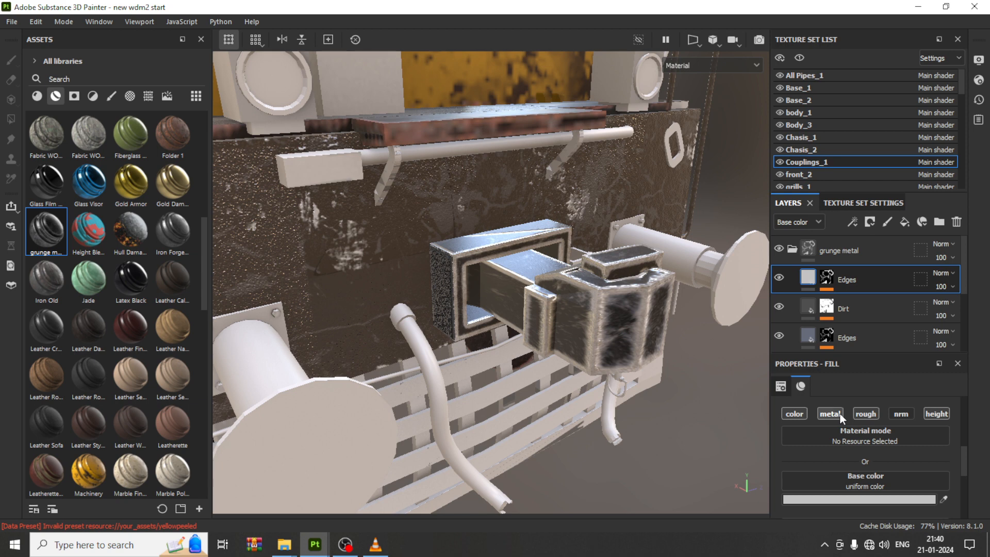
pyautogui.click(865, 500)
pyautogui.click(725, 430)
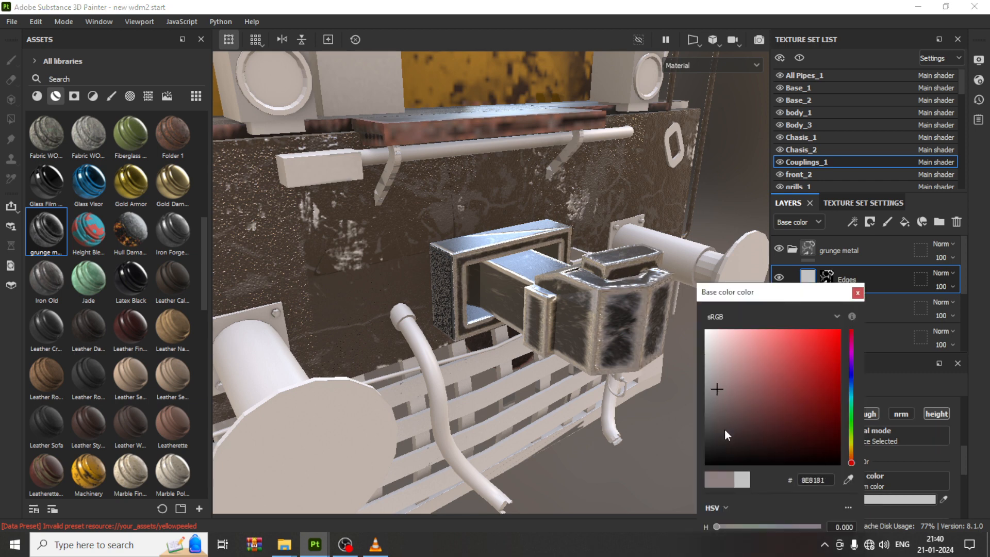
pyautogui.click(809, 364)
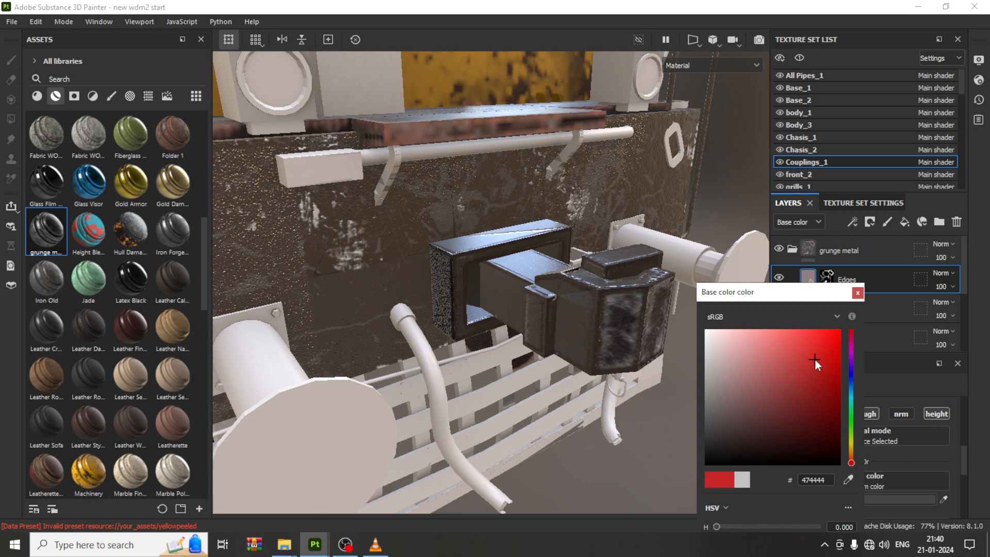
pyautogui.moveTo(717, 427); pyautogui.dragTo(706, 457)
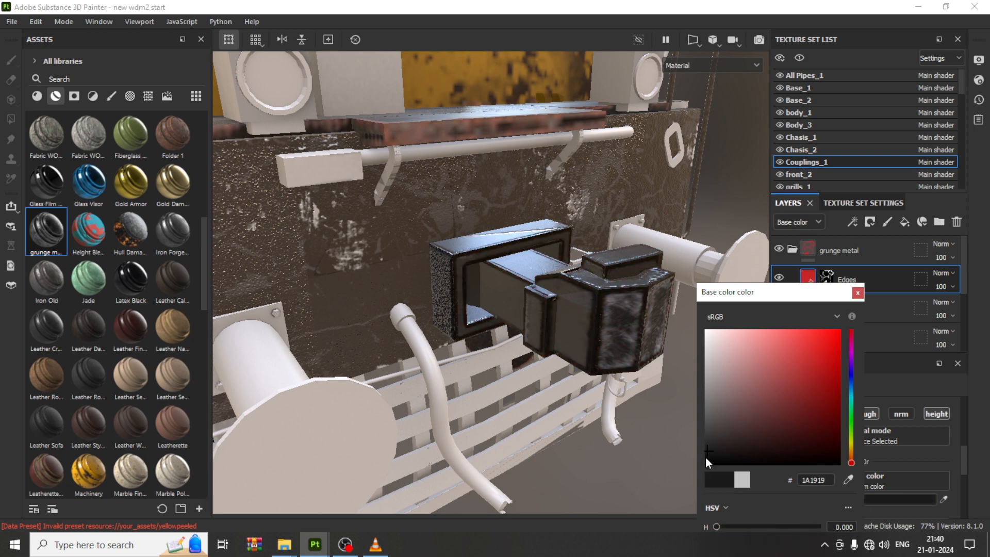
pyautogui.click(858, 292)
pyautogui.hotkey('ctrl', 'z')
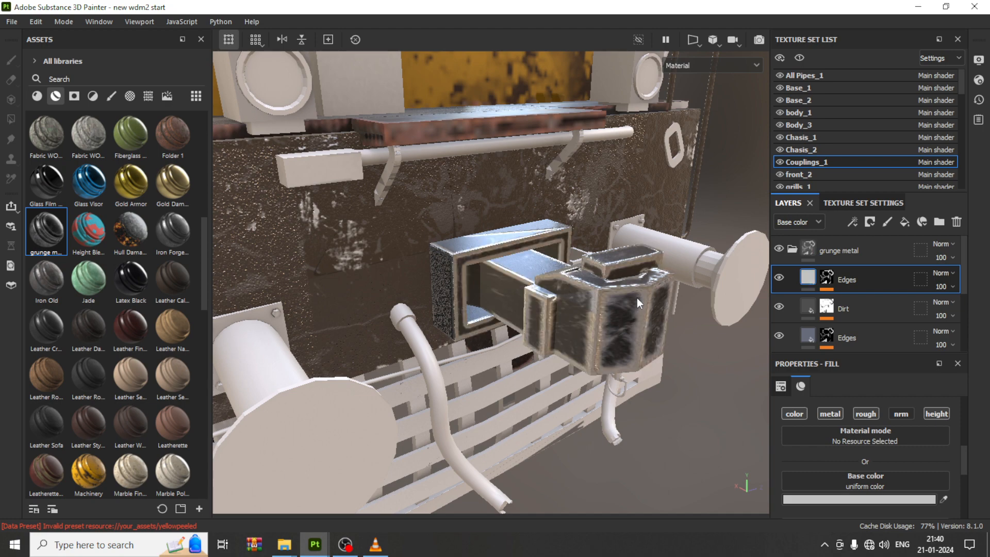
# Step: Switch to the Chasis_1 texture set and delete its default paint layer
pyautogui.scroll(-5, 461, 343)
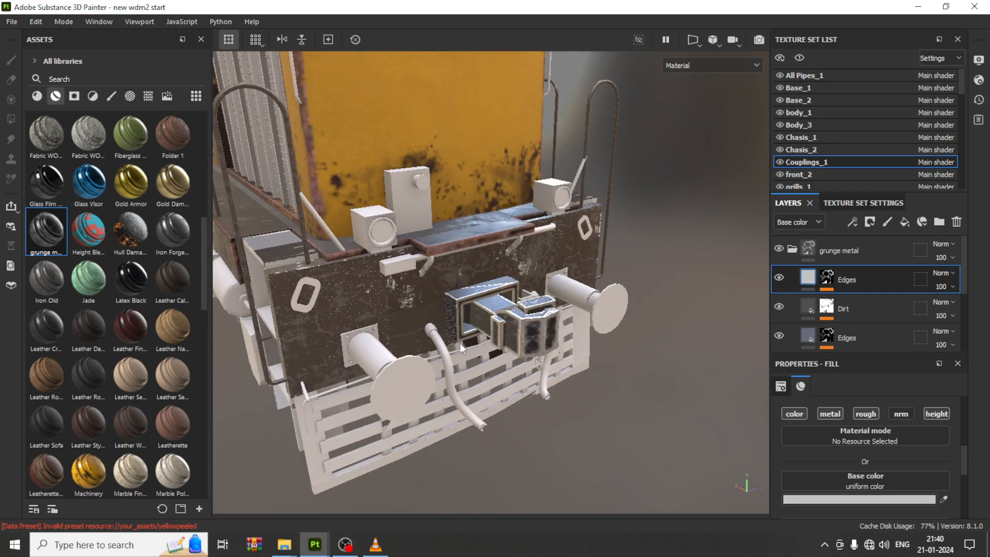
pyautogui.scroll(-5, 460, 340)
pyautogui.keyDown('alt'); pyautogui.moveTo(460, 339); pyautogui.dragTo(586, 403); pyautogui.keyUp('alt')
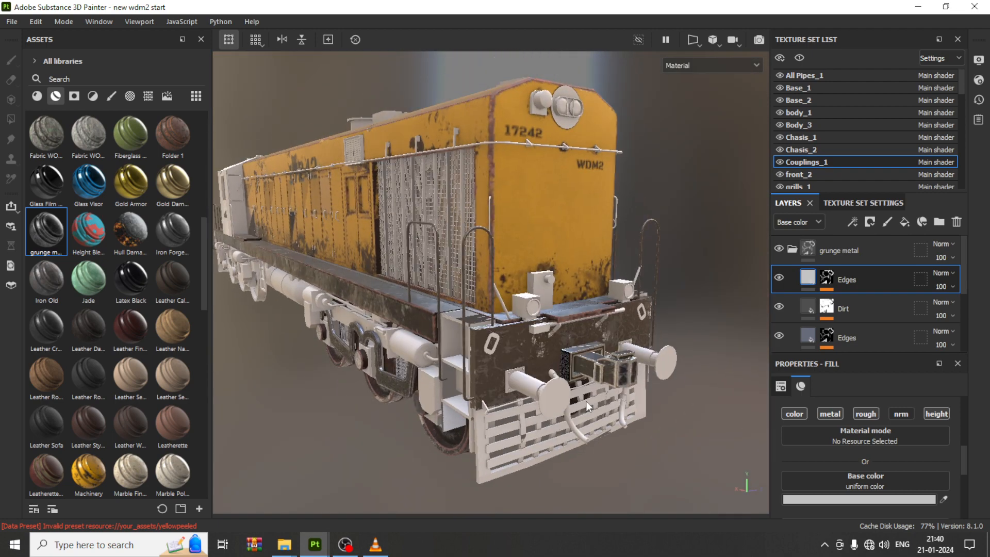
pyautogui.click(799, 137)
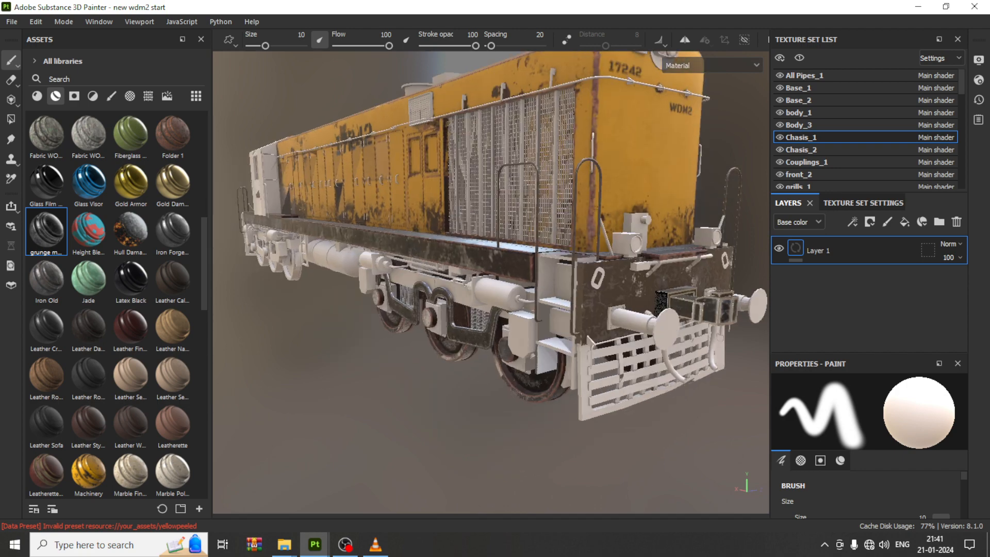
pyautogui.keyDown('alt'); pyautogui.moveTo(557, 232); pyautogui.dragTo(629, 230); pyautogui.keyUp('alt')
pyautogui.scroll(2, 629, 230)
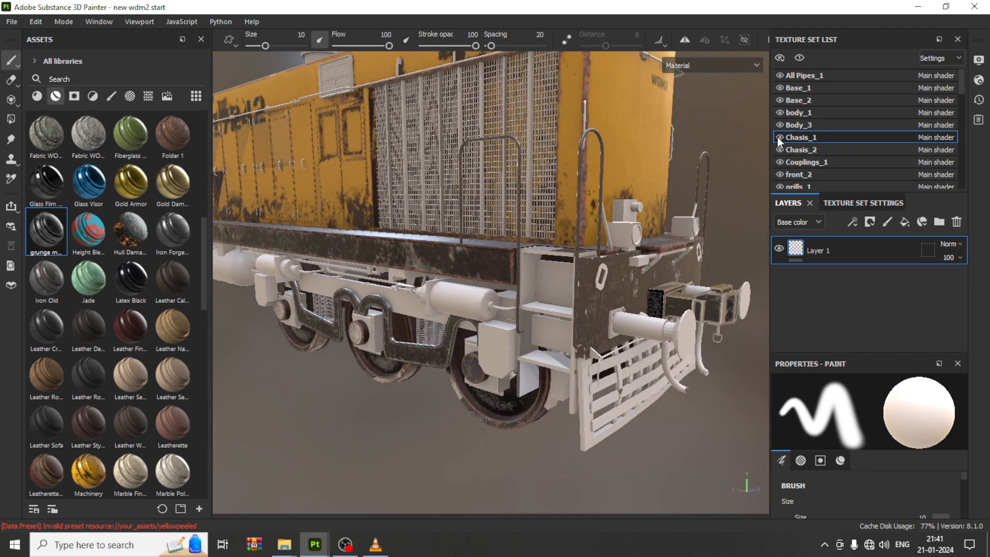
pyautogui.click(778, 138)
pyautogui.click(778, 137)
pyautogui.keyDown('alt'); pyautogui.moveTo(495, 245); pyautogui.dragTo(588, 240, button='middle'); pyautogui.keyUp('alt')
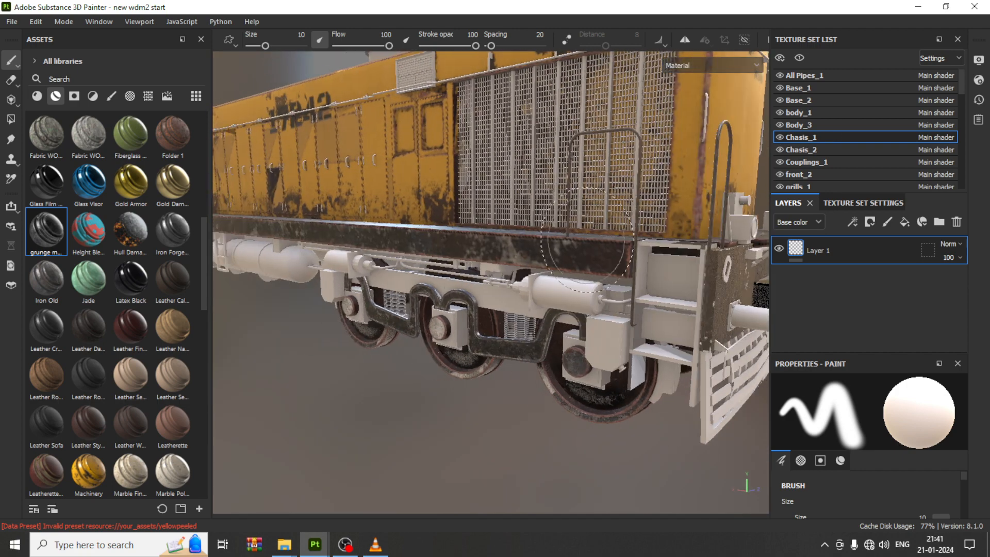
pyautogui.scroll(1, 587, 240)
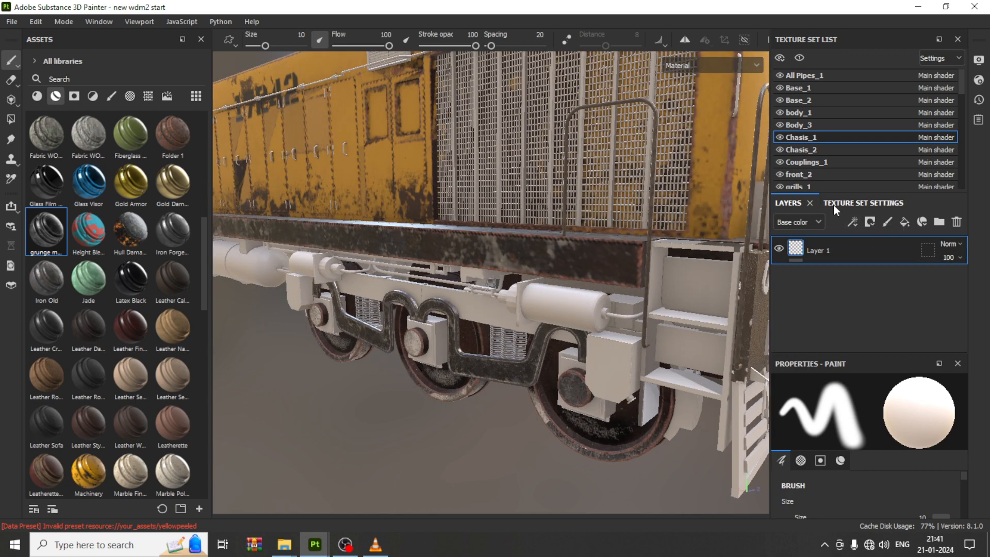
pyautogui.press('Delete')
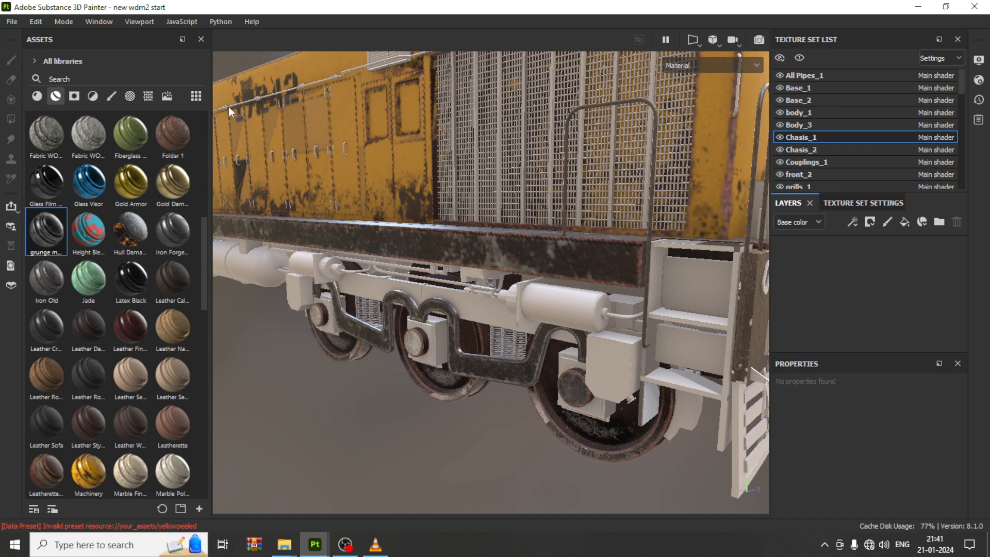
# Step: Apply the Steel Rust and Wear smart material to the chassis and zoom in on the bogie
pyautogui.click(37, 96)
pyautogui.scroll(-5, 125, 365)
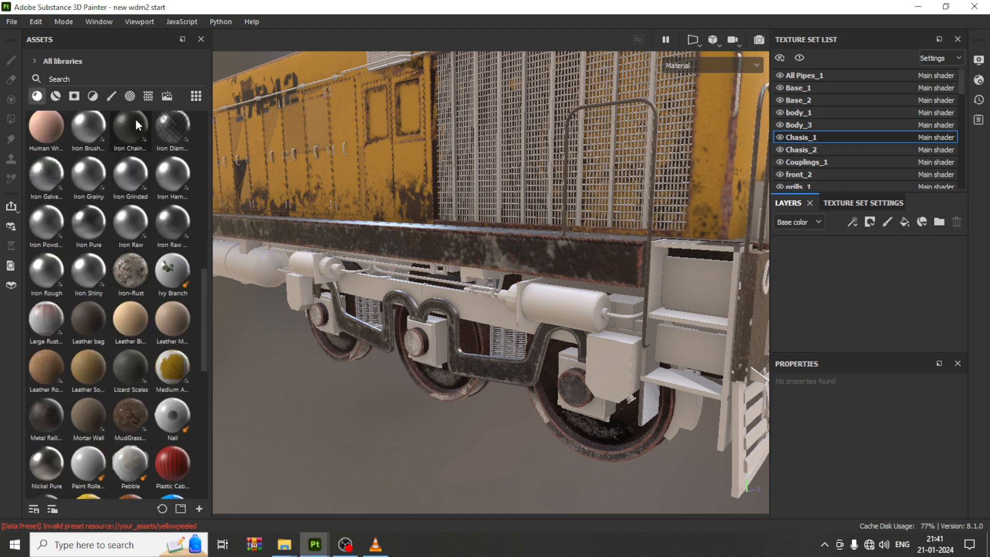
pyautogui.scroll(-3, 122, 372)
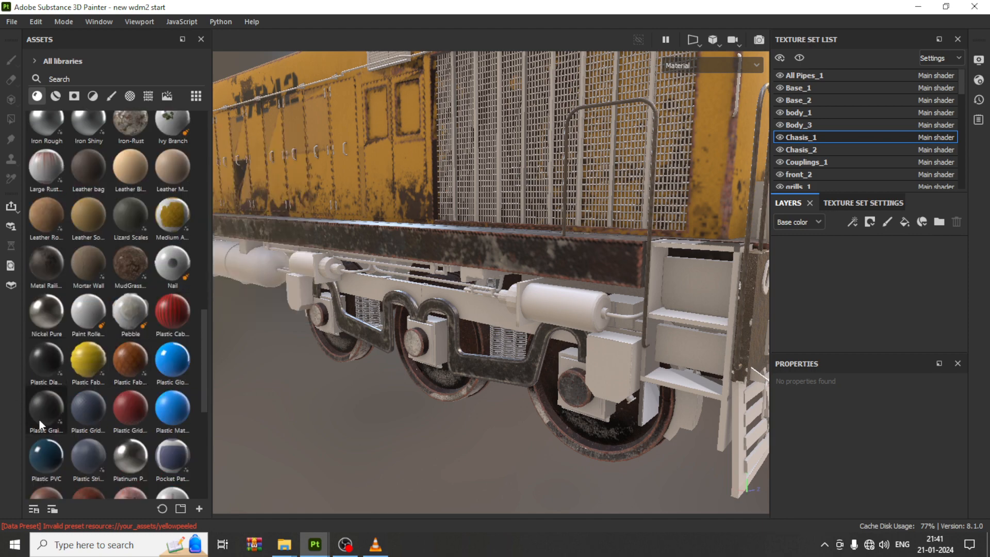
pyautogui.scroll(-6, 106, 426)
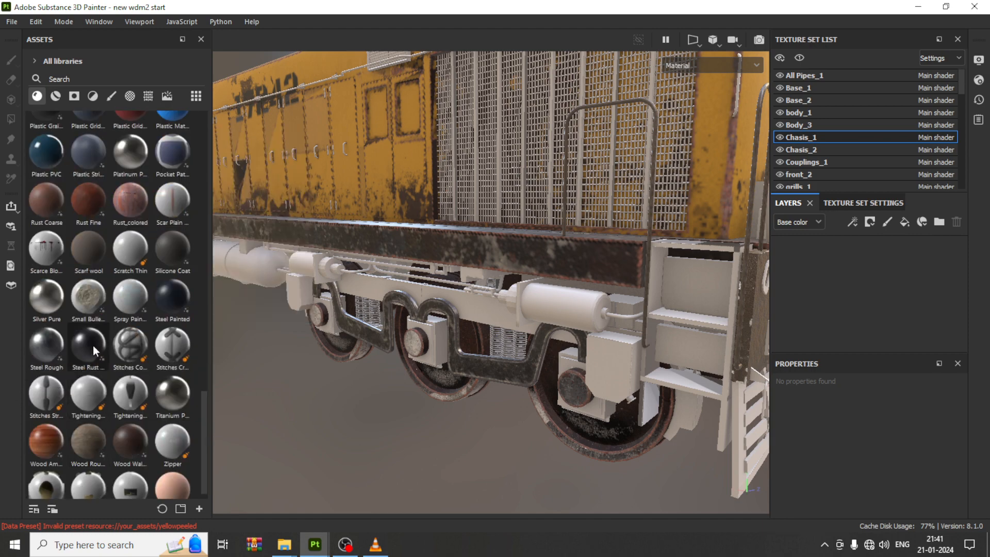
pyautogui.moveTo(91, 336)
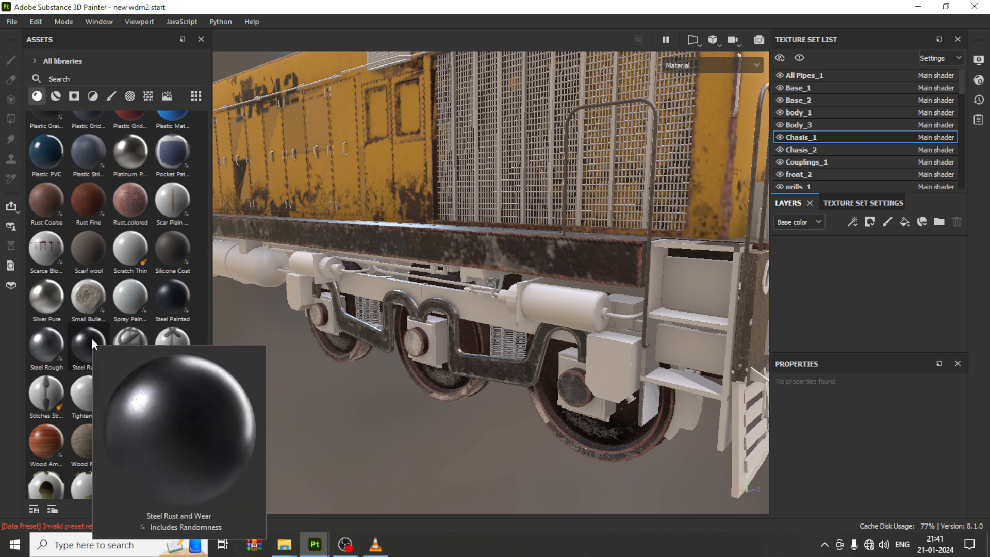
pyautogui.moveTo(91, 338); pyautogui.dragTo(479, 313)
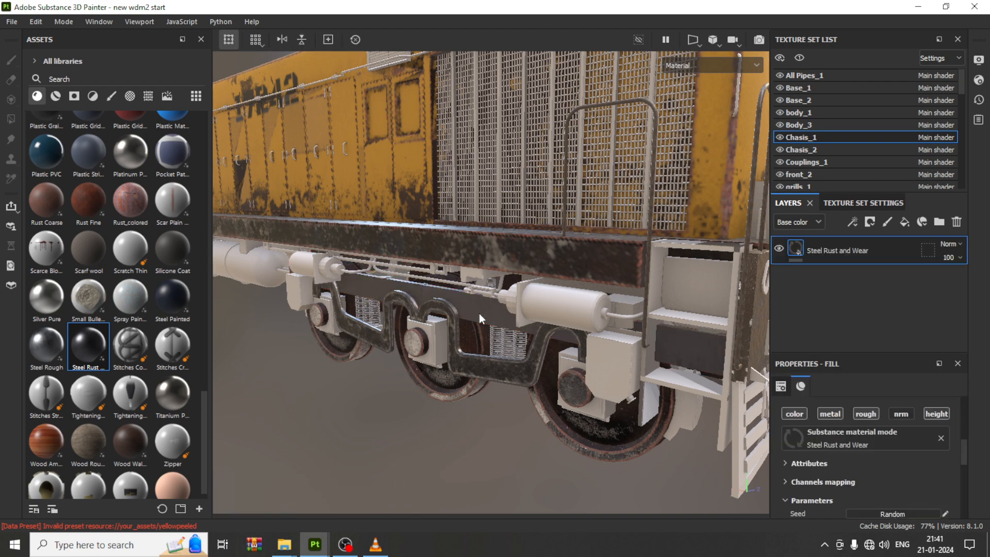
pyautogui.scroll(2, 477, 314)
pyautogui.scroll(4, 476, 319)
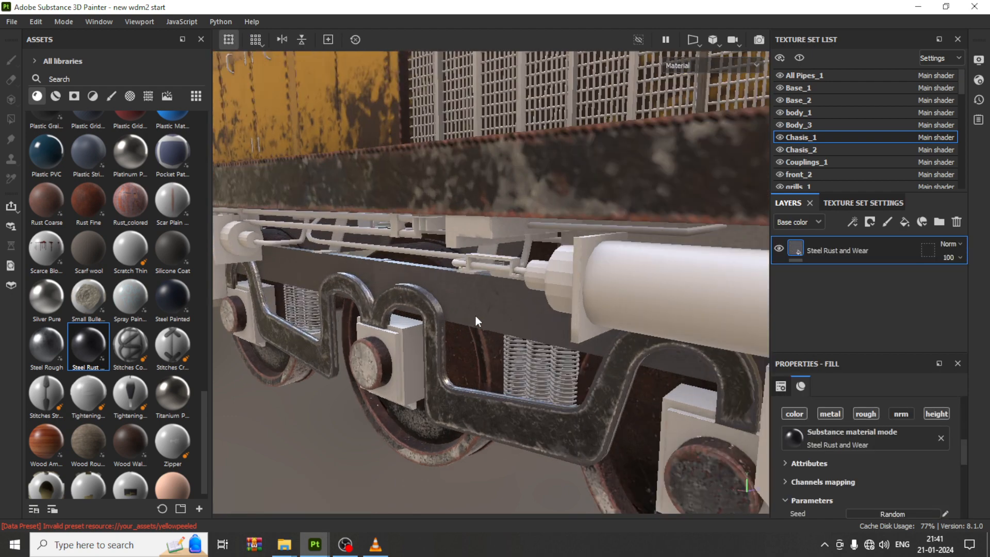
# Step: Apply the Rust Coarse material as a new layer on the Chasis_1 chassis
pyautogui.scroll(3, 475, 316)
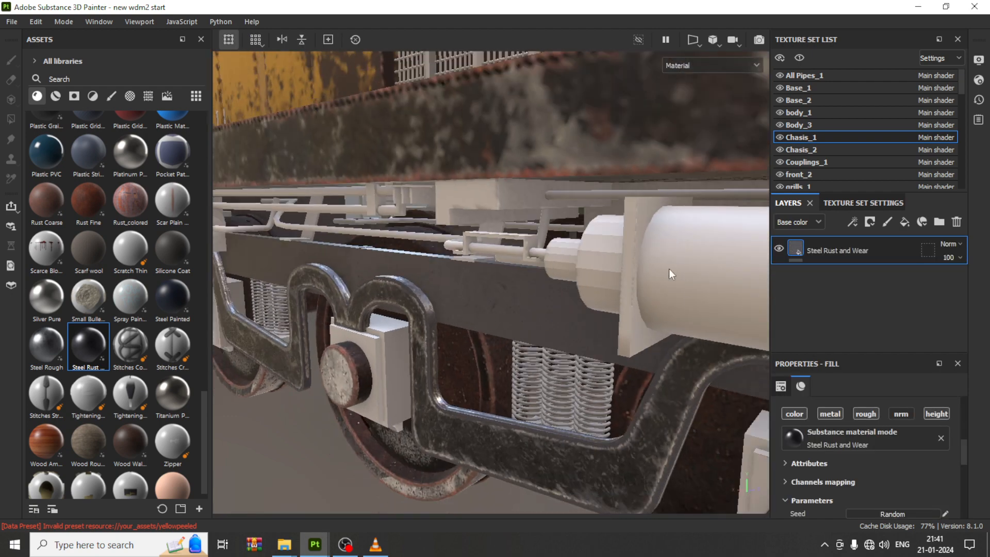
pyautogui.click(857, 225)
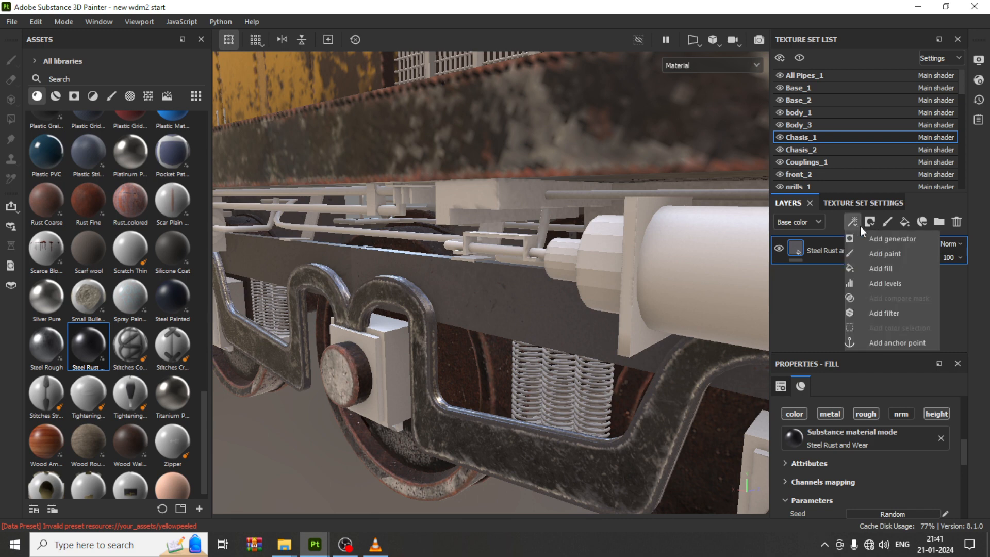
pyautogui.click(825, 286)
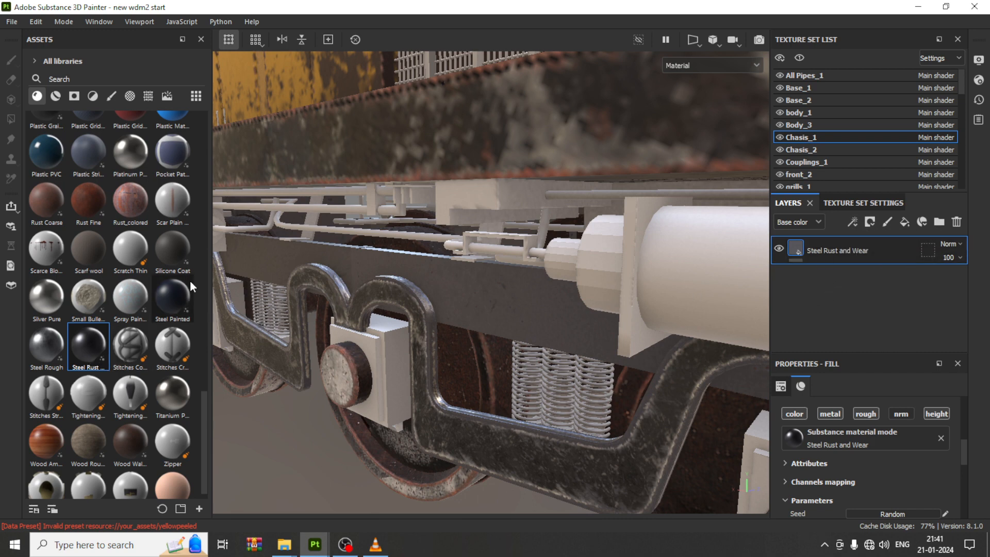
pyautogui.scroll(-1, 91, 333)
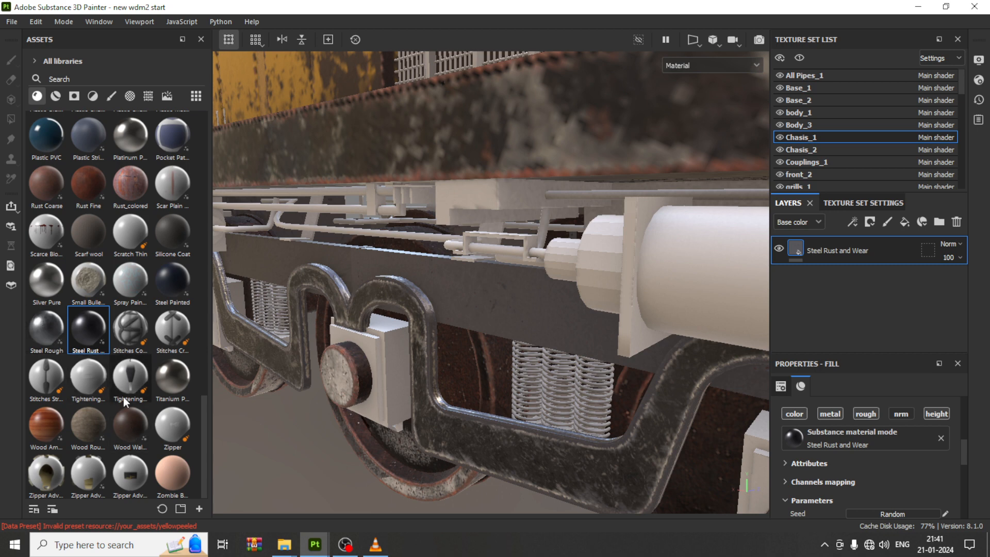
pyautogui.scroll(3, 131, 308)
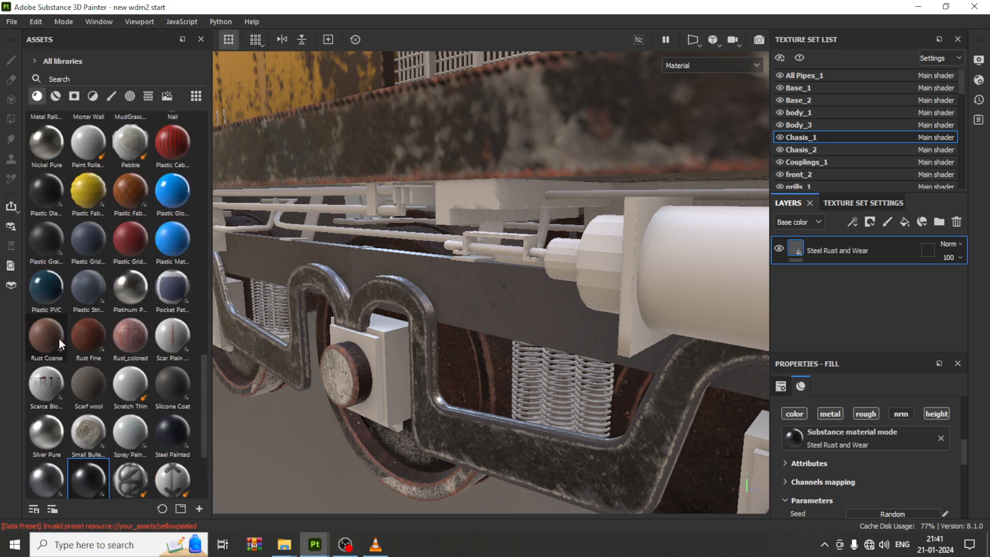
pyautogui.moveTo(55, 336); pyautogui.dragTo(465, 271)
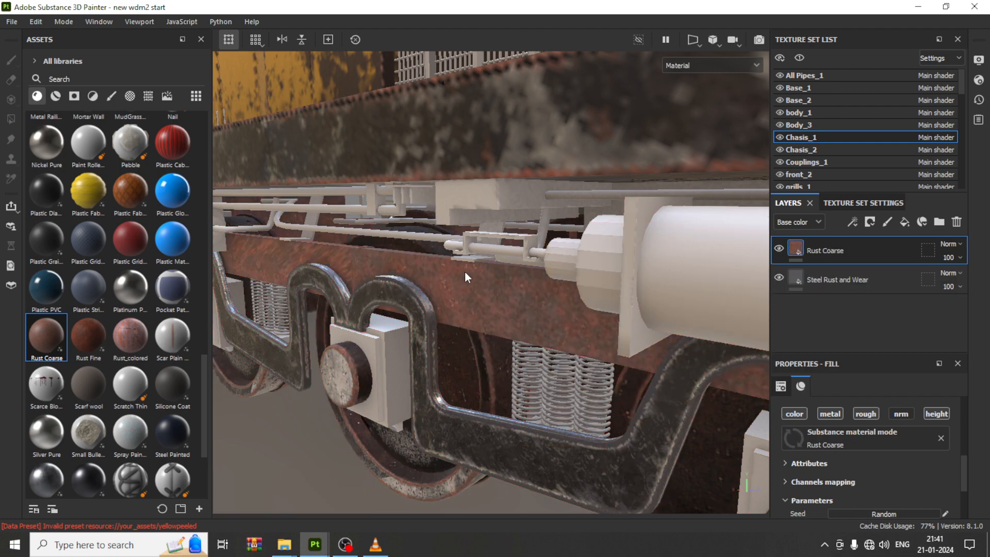
# Step: Add a black mask to the Rust Coarse layer and fill it with a Metal Edge Wear generator
pyautogui.click(871, 225)
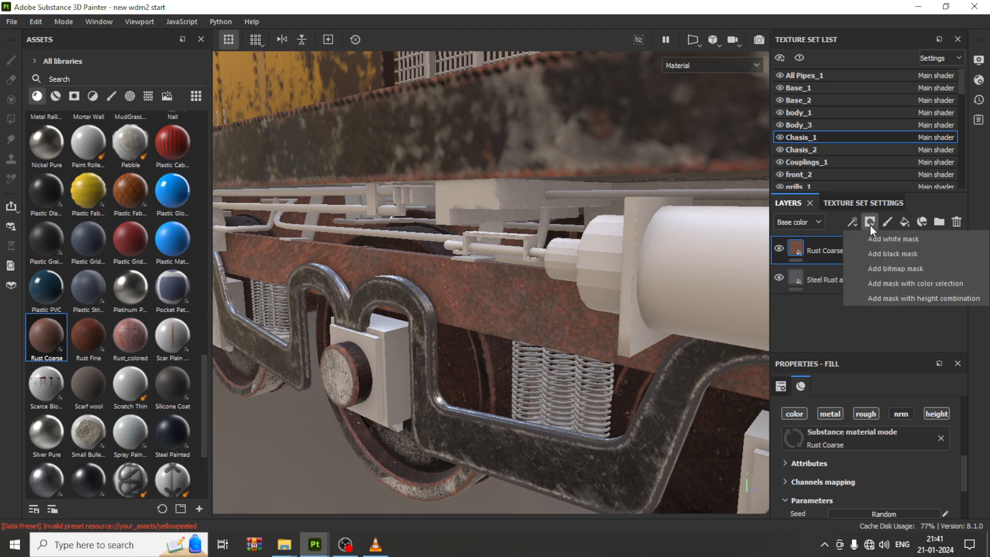
pyautogui.click(900, 255)
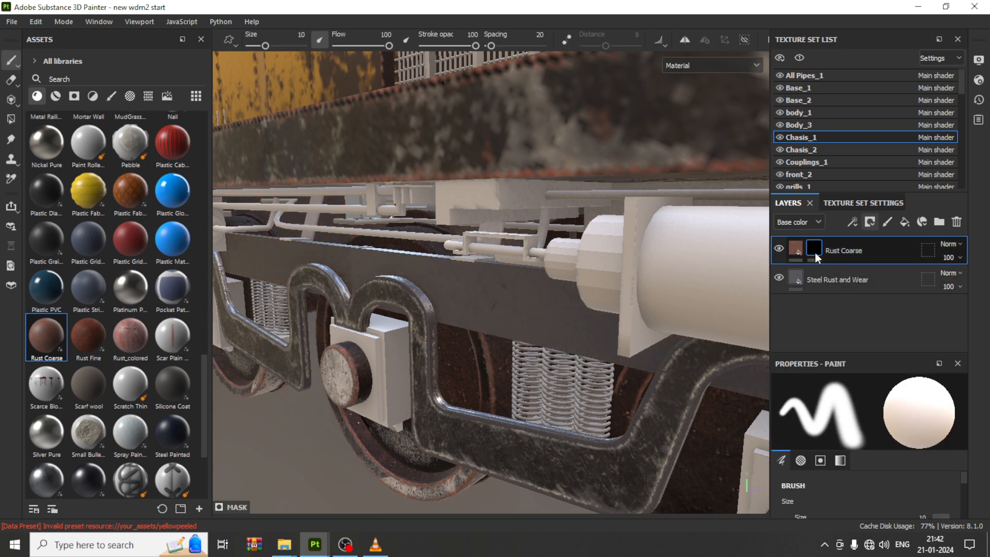
pyautogui.click(854, 221)
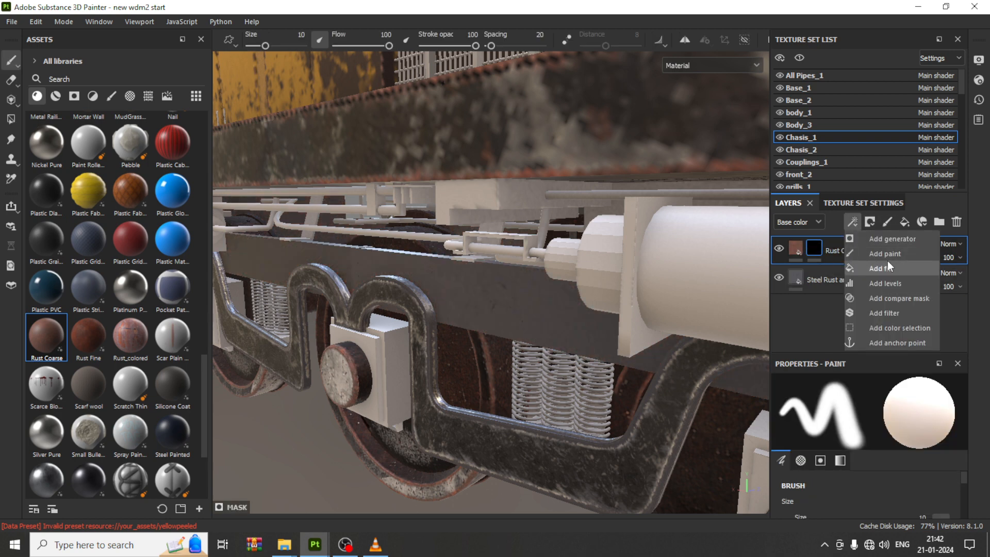
pyautogui.click(888, 238)
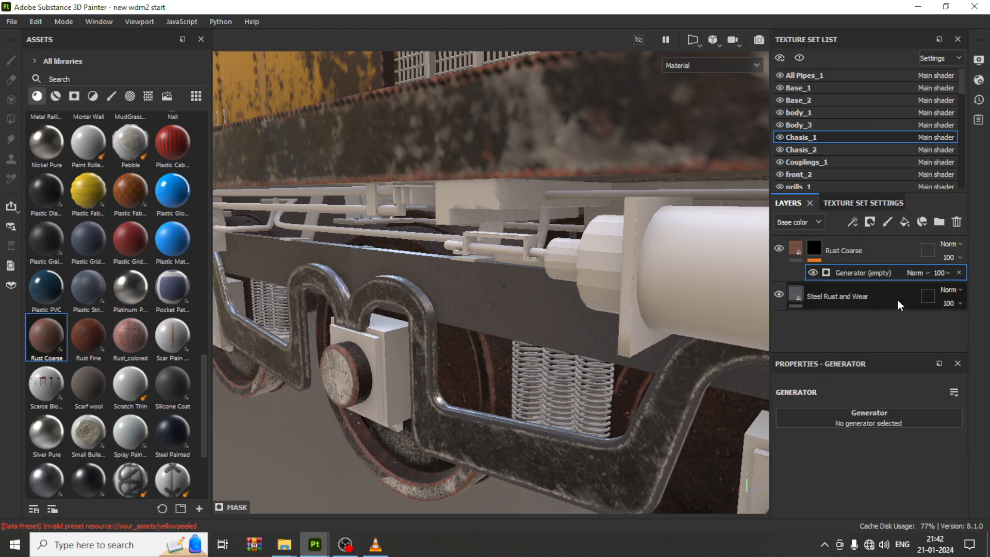
pyautogui.click(871, 421)
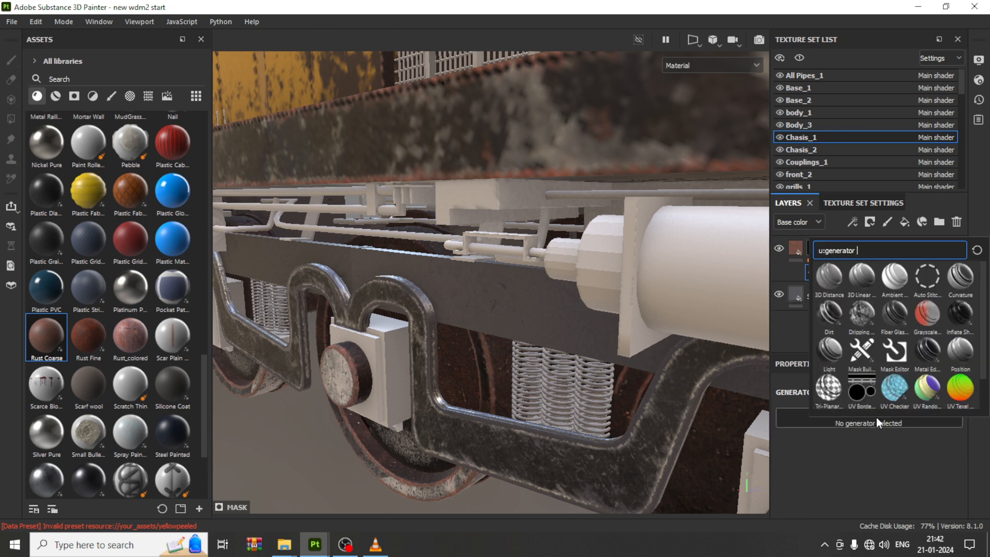
pyautogui.click(928, 351)
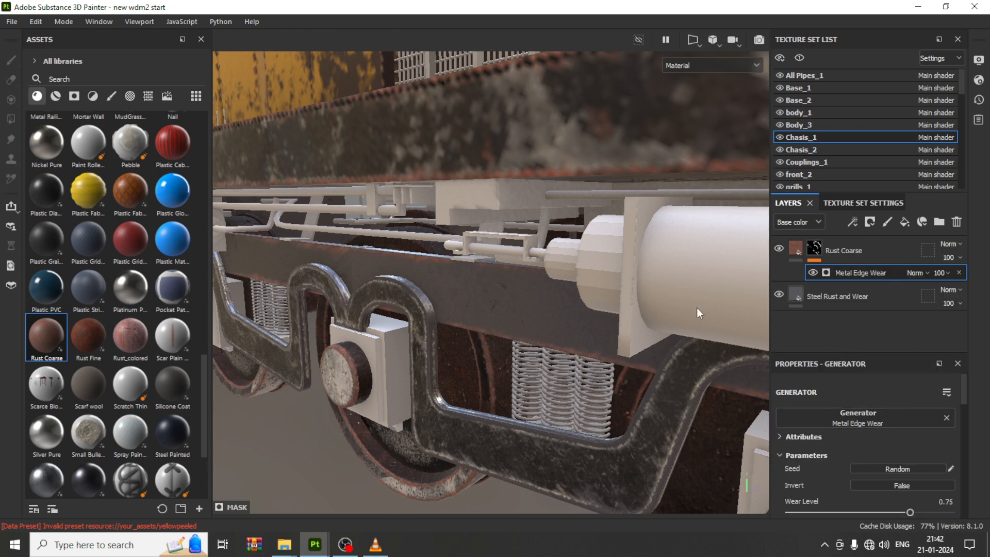
# Step: Orbit and zoom around the locomotive to inspect the rust on the chassis edges
pyautogui.scroll(-8, 622, 273)
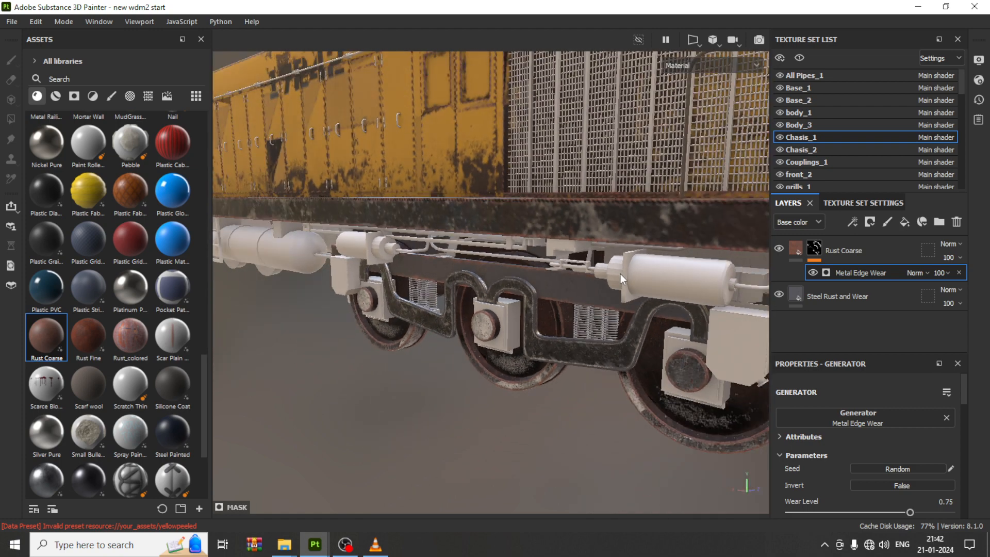
pyautogui.scroll(-3, 620, 274)
pyautogui.keyDown('alt'); pyautogui.moveTo(650, 307); pyautogui.dragTo(553, 317, button='middle'); pyautogui.keyUp('alt')
pyautogui.keyDown('alt'); pyautogui.moveTo(635, 336); pyautogui.dragTo(565, 305); pyautogui.keyUp('alt')
pyautogui.keyDown('alt'); pyautogui.moveTo(591, 278); pyautogui.dragTo(566, 304, button='middle'); pyautogui.keyUp('alt')
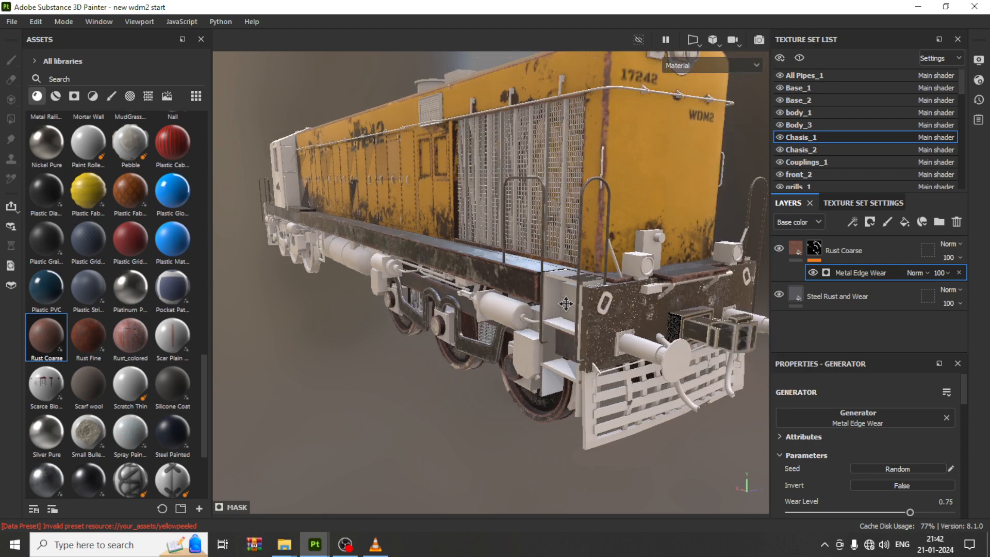
pyautogui.scroll(2, 464, 307)
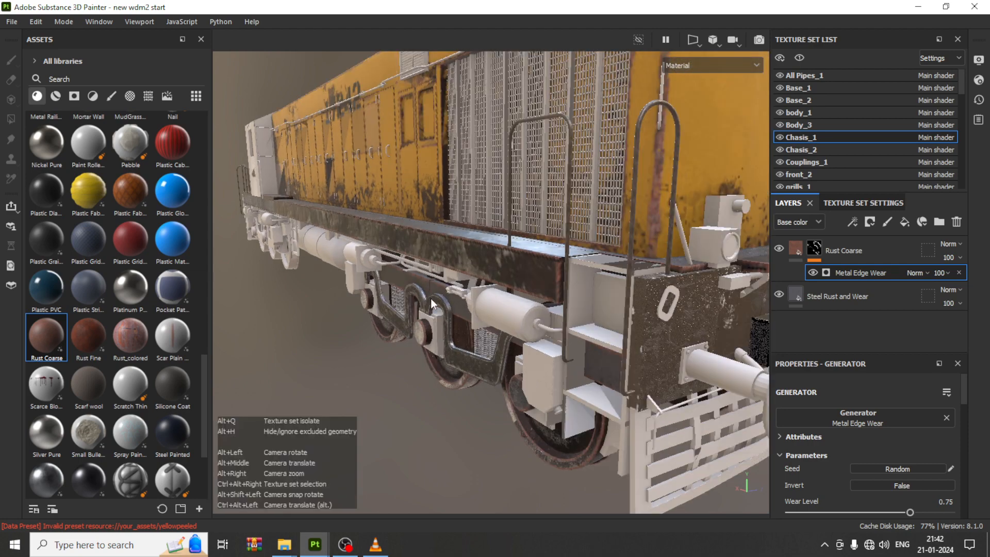
pyautogui.keyDown('alt'); pyautogui.moveTo(467, 289); pyautogui.dragTo(527, 329); pyautogui.keyUp('alt')
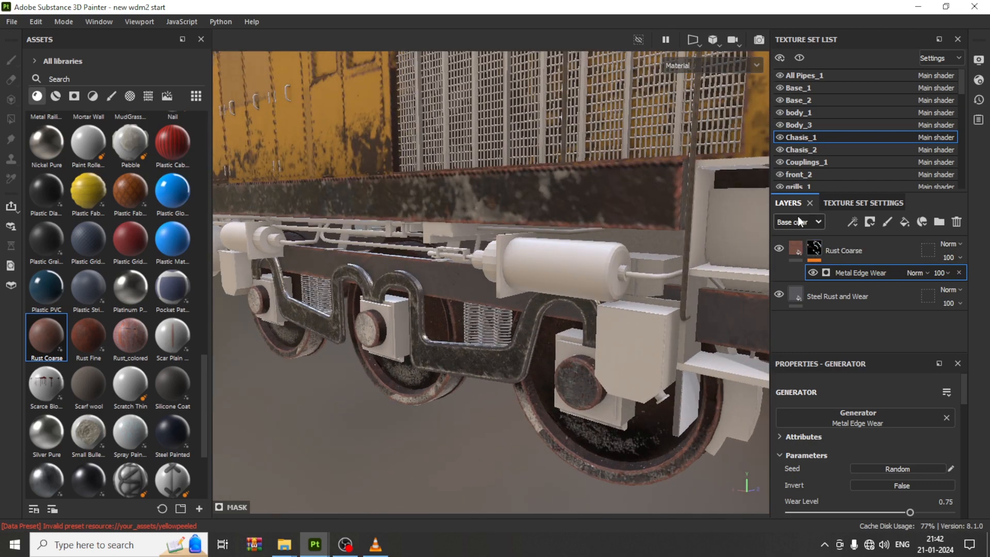
pyautogui.keyDown('alt'); pyautogui.moveTo(475, 292); pyautogui.dragTo(282, 275, button='right'); pyautogui.keyUp('alt')
pyautogui.keyDown('alt'); pyautogui.moveTo(382, 288); pyautogui.dragTo(551, 306, button='middle'); pyautogui.keyUp('alt')
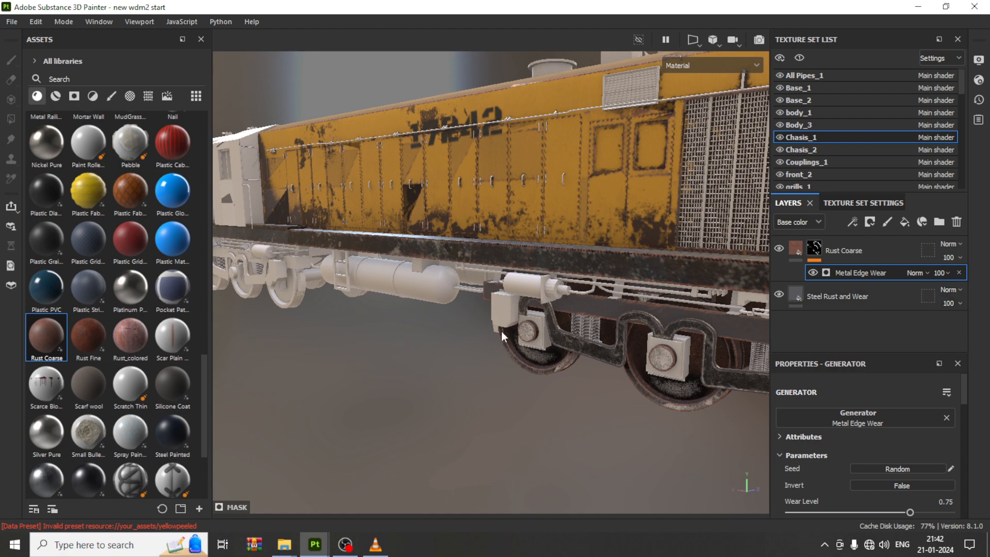
pyautogui.keyDown('alt'); pyautogui.moveTo(501, 332); pyautogui.dragTo(403, 265); pyautogui.keyUp('alt')
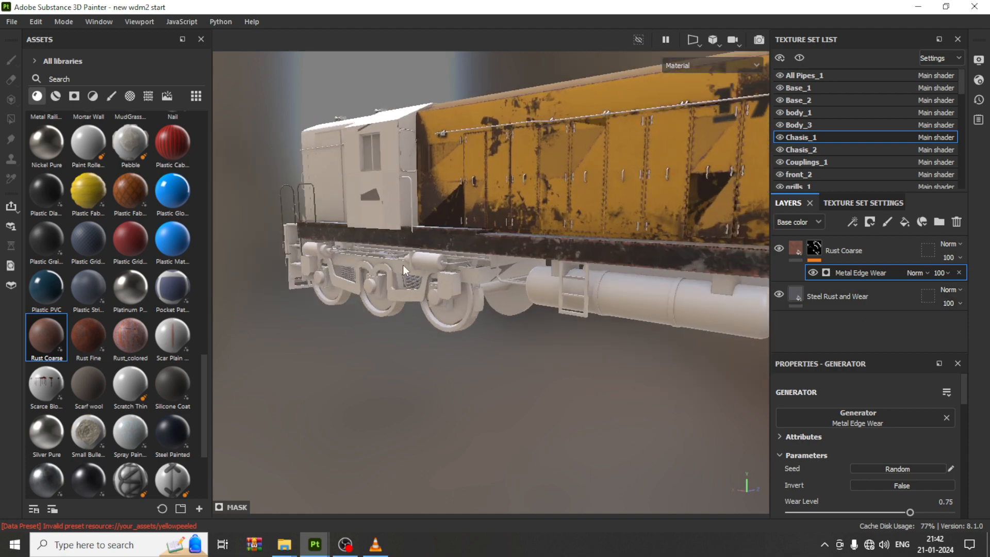
pyautogui.scroll(5, 403, 265)
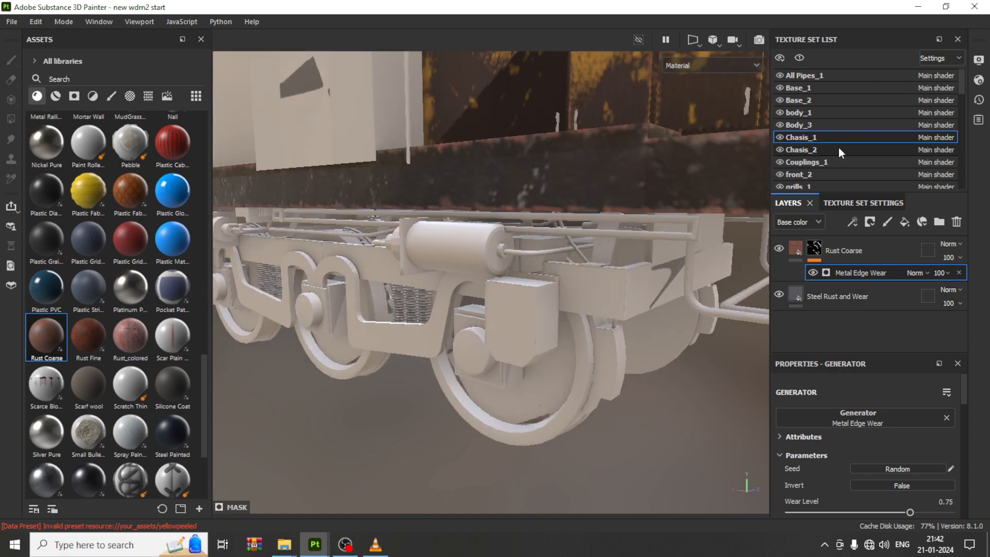
# Step: Switch to the Chasis_2 texture set and apply the Steel Rust and Wear smart material found by searching steel
pyautogui.click(838, 149)
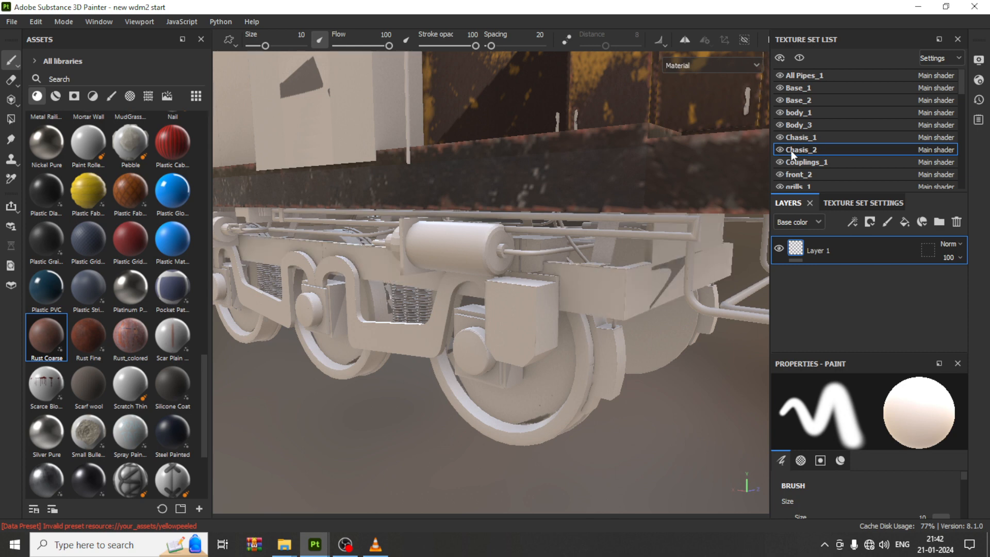
pyautogui.click(809, 137)
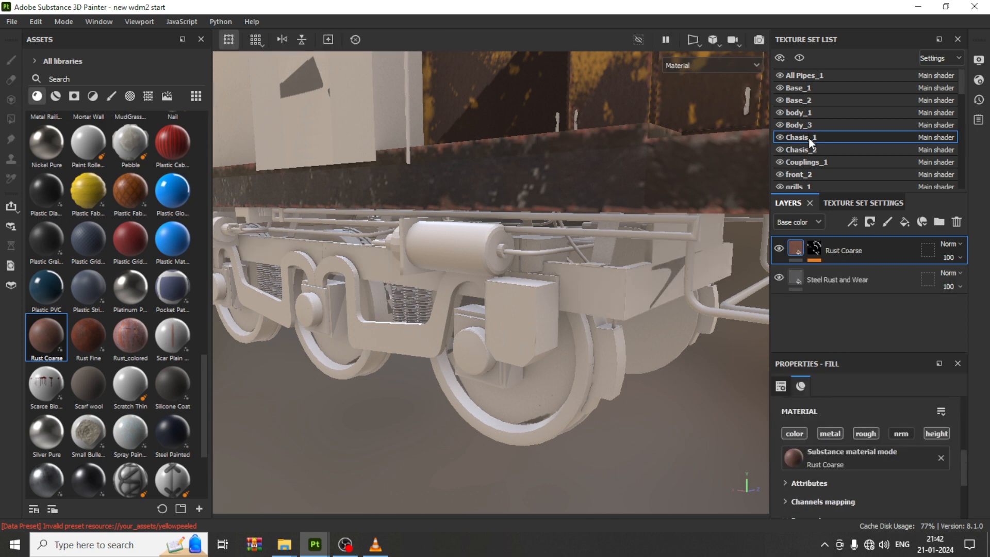
pyautogui.click(813, 150)
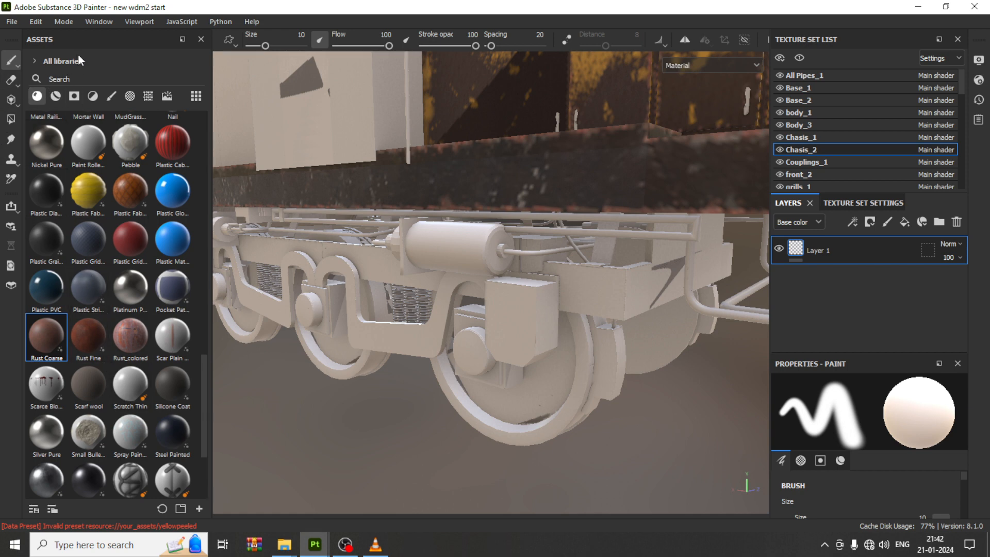
pyautogui.click(74, 77)
pyautogui.write('steel')
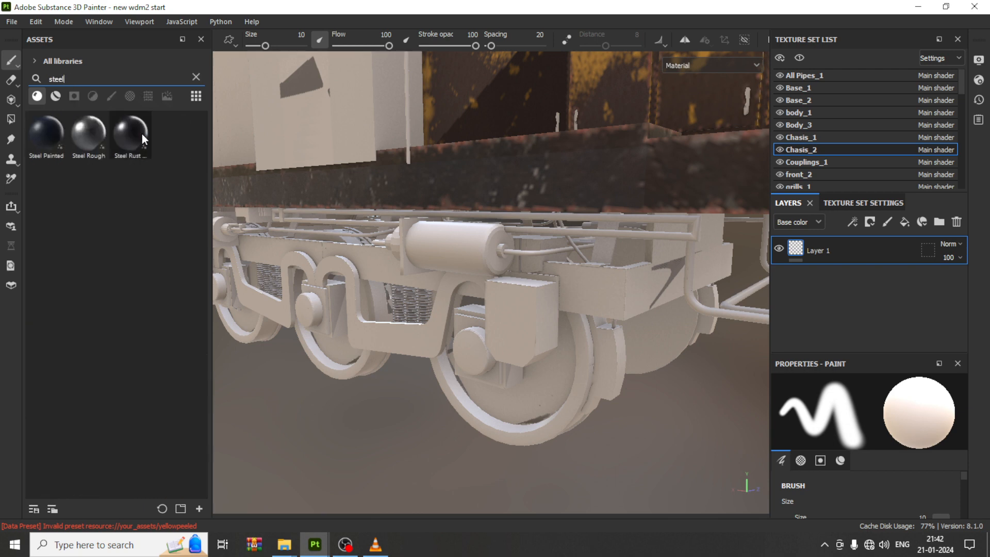
pyautogui.moveTo(142, 136)
pyautogui.moveTo(141, 134); pyautogui.dragTo(369, 260)
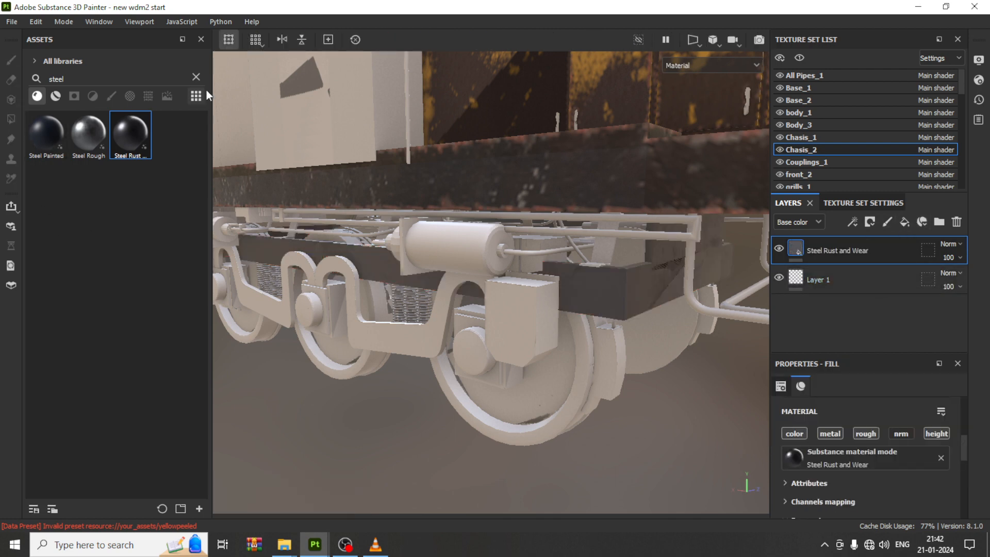
# Step: Clear the asset search and add the Rust Coarse material as a layer on Chasis_2
pyautogui.click(196, 77)
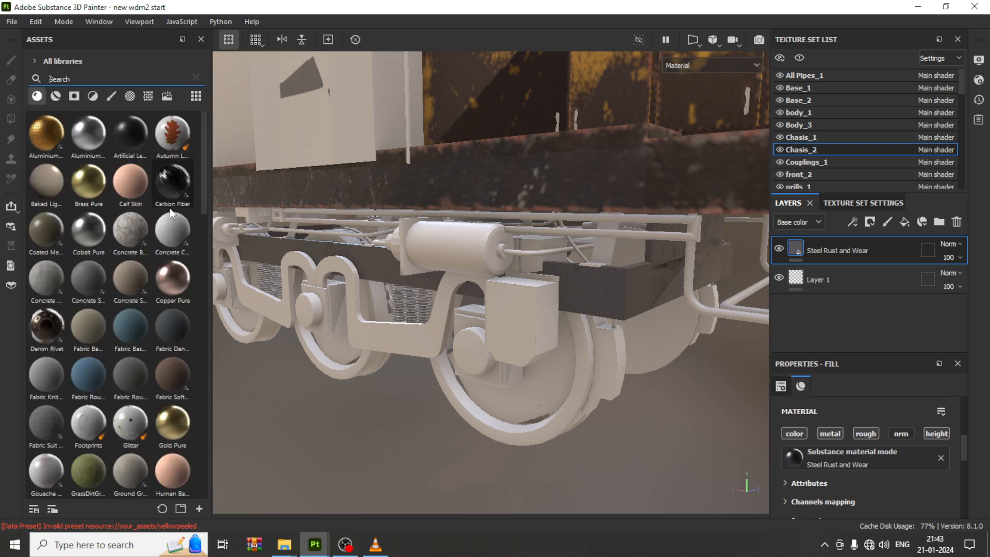
pyautogui.scroll(-10, 125, 397)
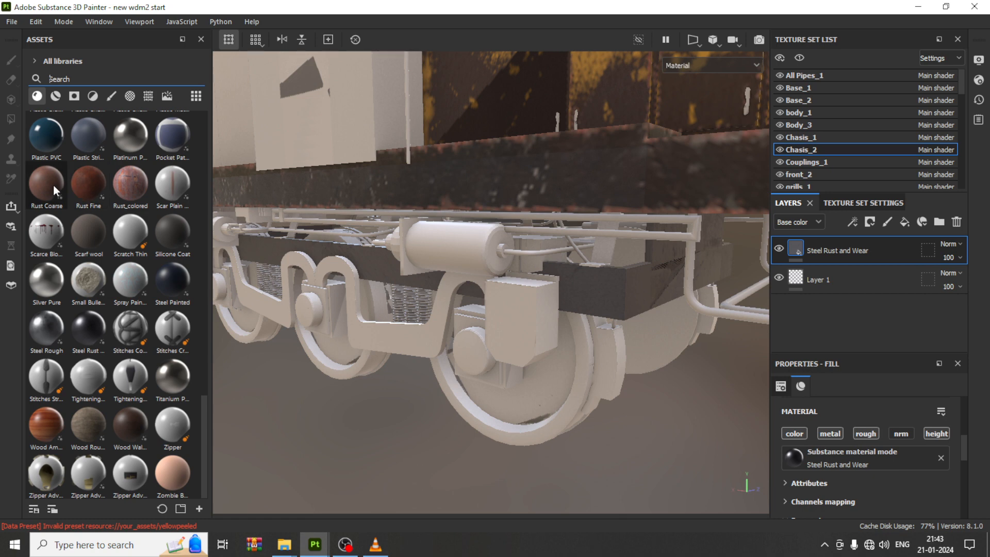
pyautogui.moveTo(53, 184); pyautogui.dragTo(377, 269)
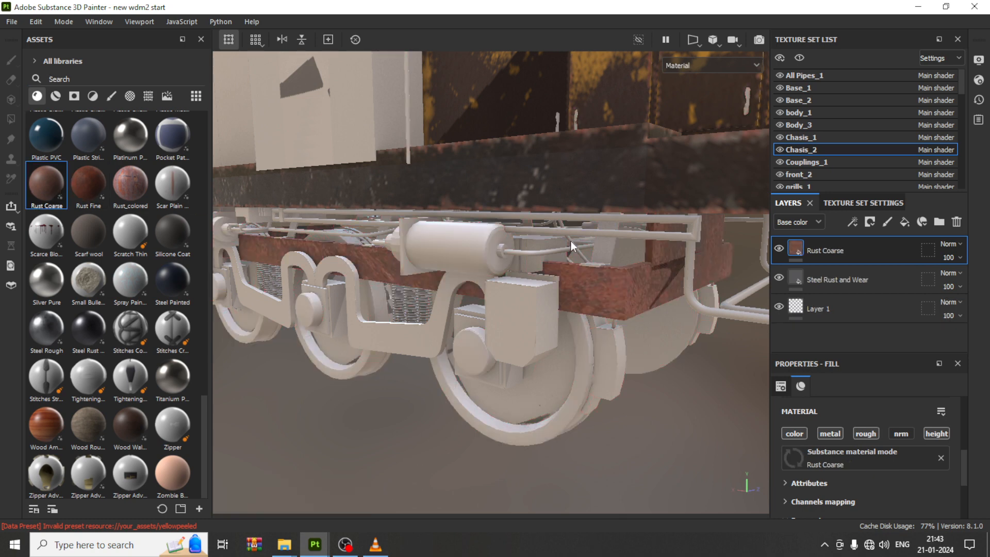
# Step: Give the Chasis_2 Rust Coarse layer a black mask with a Metal Edge Wear generator
pyautogui.click(871, 224)
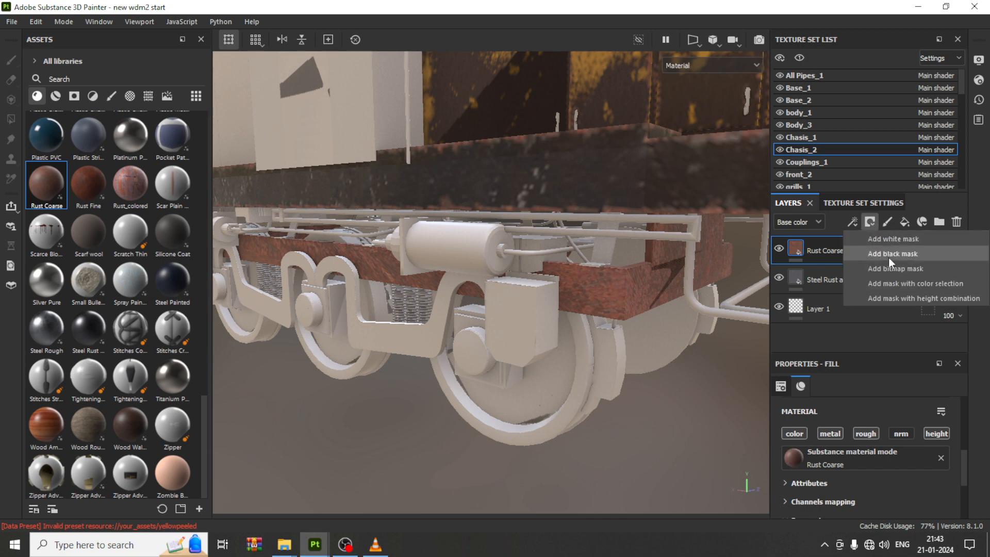
pyautogui.click(890, 258)
pyautogui.click(854, 222)
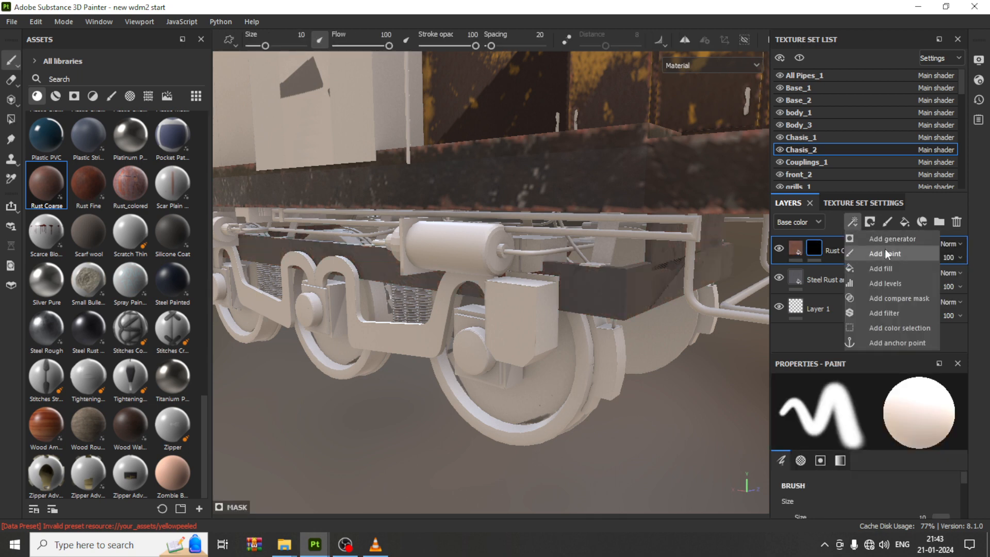
pyautogui.click(891, 240)
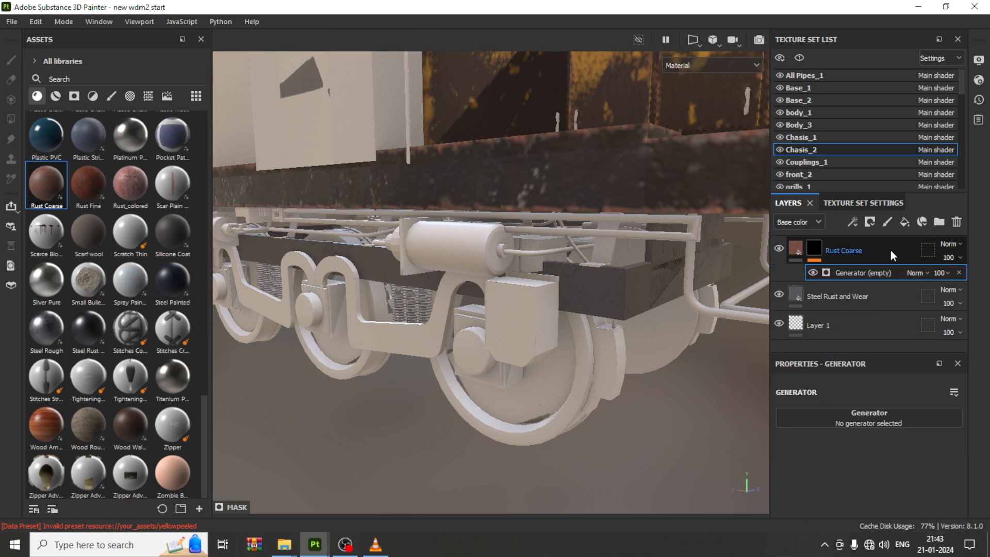
pyautogui.click(877, 420)
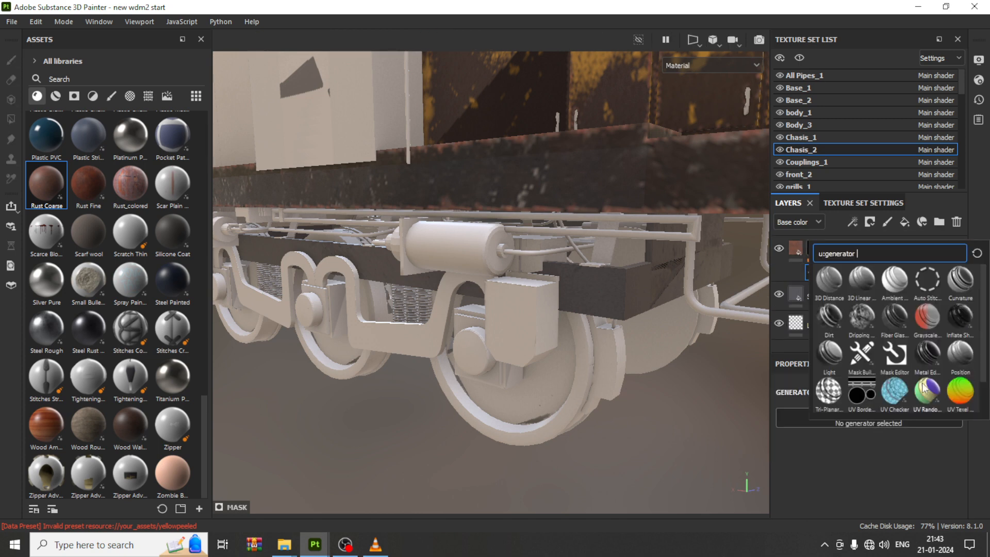
pyautogui.click(933, 351)
# Step: Orbit and zoom around the locomotive to inspect the rusted front chassis
pyautogui.scroll(-6, 641, 328)
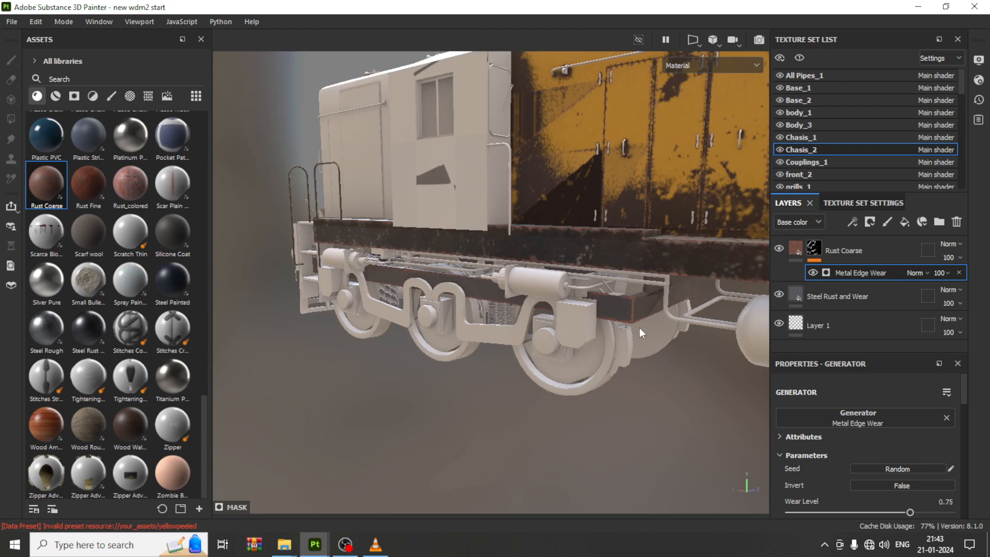
pyautogui.keyDown('alt'); pyautogui.moveTo(637, 336); pyautogui.dragTo(193, 252, button='middle'); pyautogui.keyUp('alt')
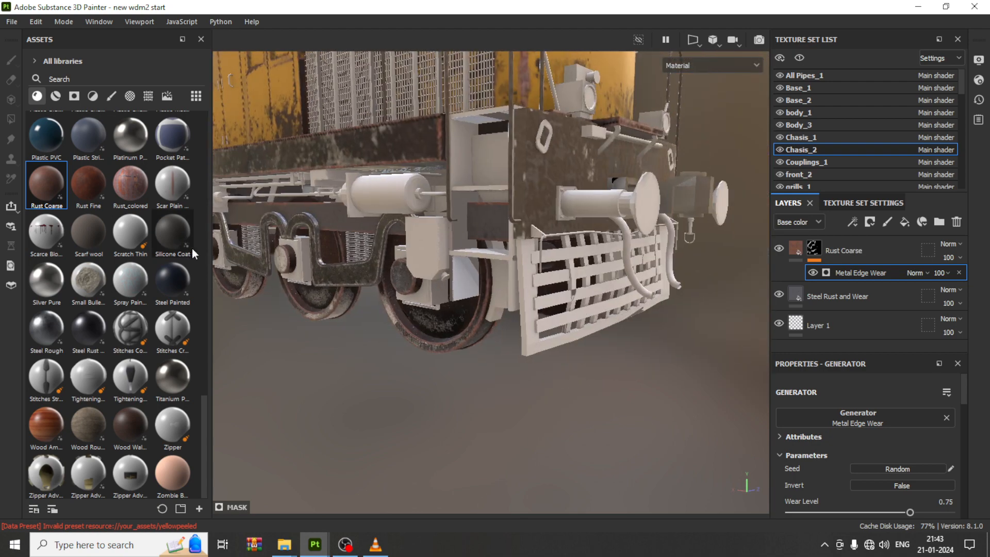
pyautogui.keyDown('alt'); pyautogui.moveTo(408, 235); pyautogui.dragTo(526, 305); pyautogui.keyUp('alt')
pyautogui.keyDown('alt'); pyautogui.moveTo(526, 305); pyautogui.dragTo(512, 329, button='middle'); pyautogui.keyUp('alt')
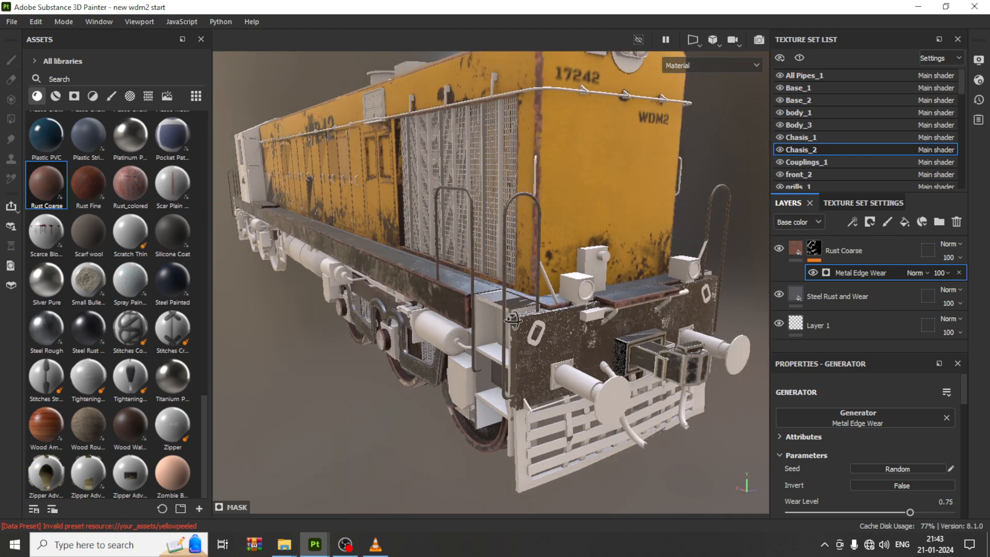
pyautogui.keyDown('alt'); pyautogui.moveTo(512, 322); pyautogui.dragTo(516, 310); pyautogui.keyUp('alt')
pyautogui.keyDown('alt'); pyautogui.moveTo(589, 353); pyautogui.dragTo(589, 344, button='middle'); pyautogui.keyUp('alt')
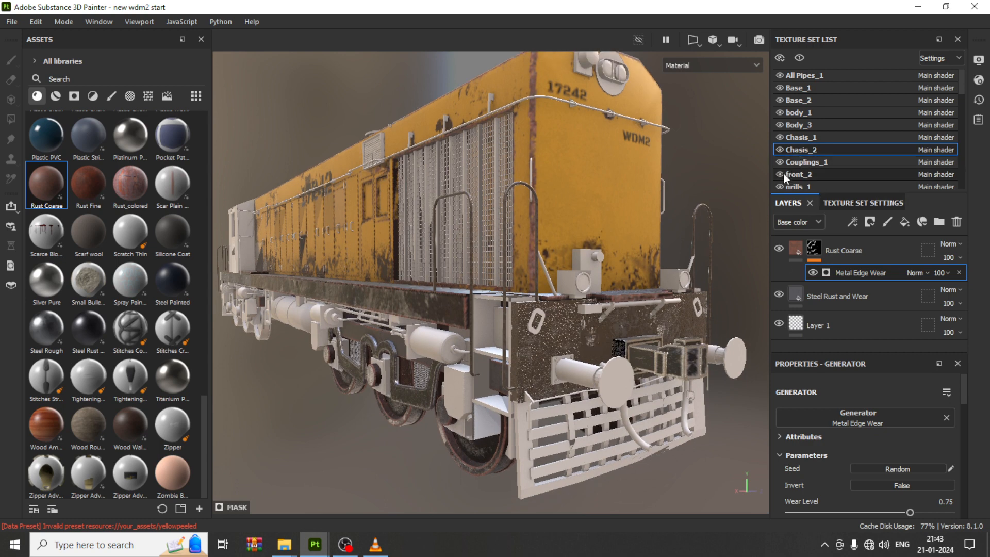
# Step: Switch to the front_2 texture set and open the wdm 2.jpg reference photo from the wdm 2 folder for comparison
pyautogui.click(823, 177)
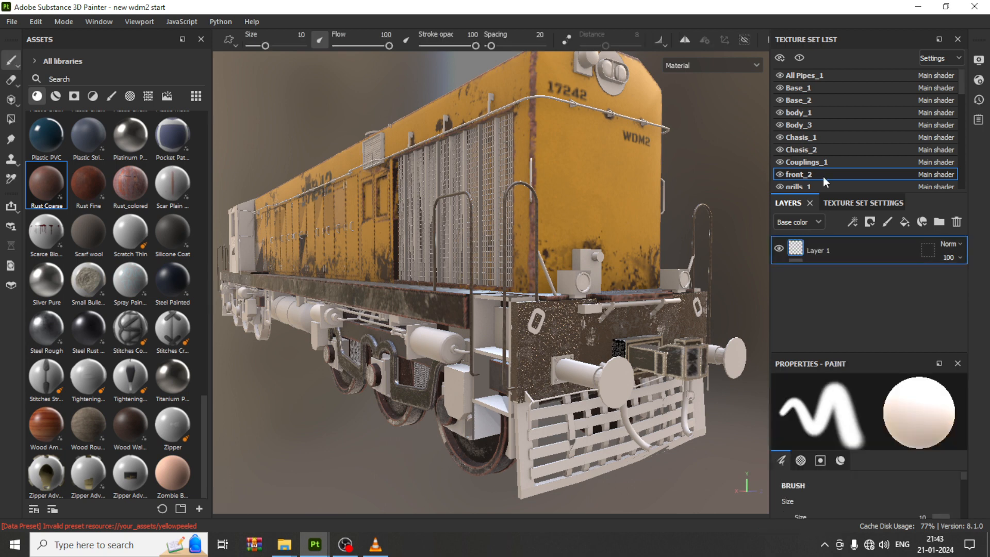
pyautogui.click(284, 546)
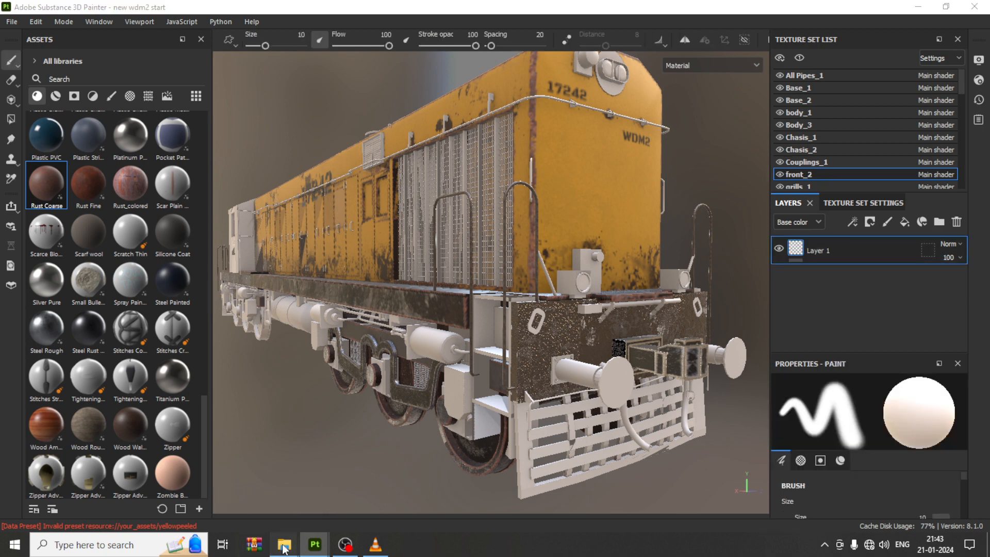
pyautogui.click(312, 488)
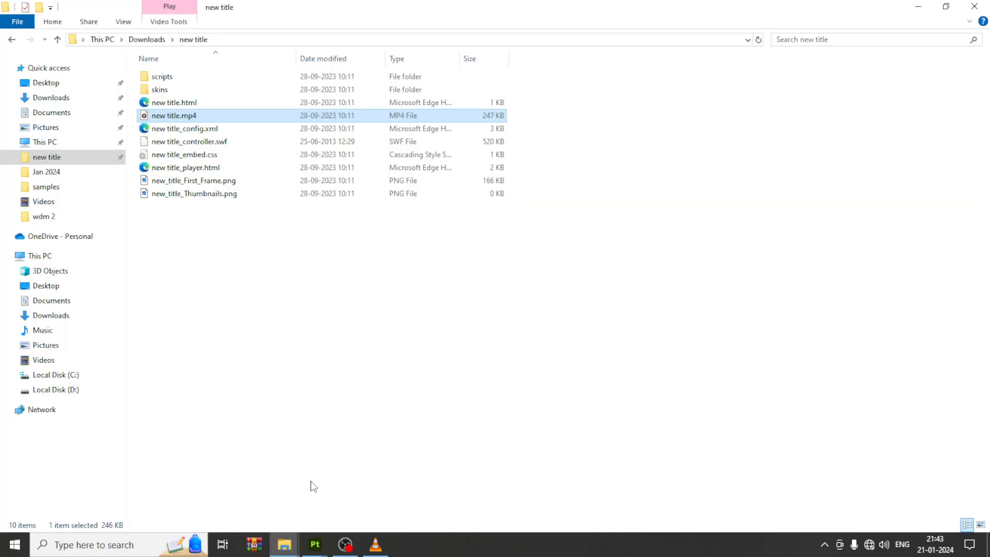
pyautogui.click(52, 219)
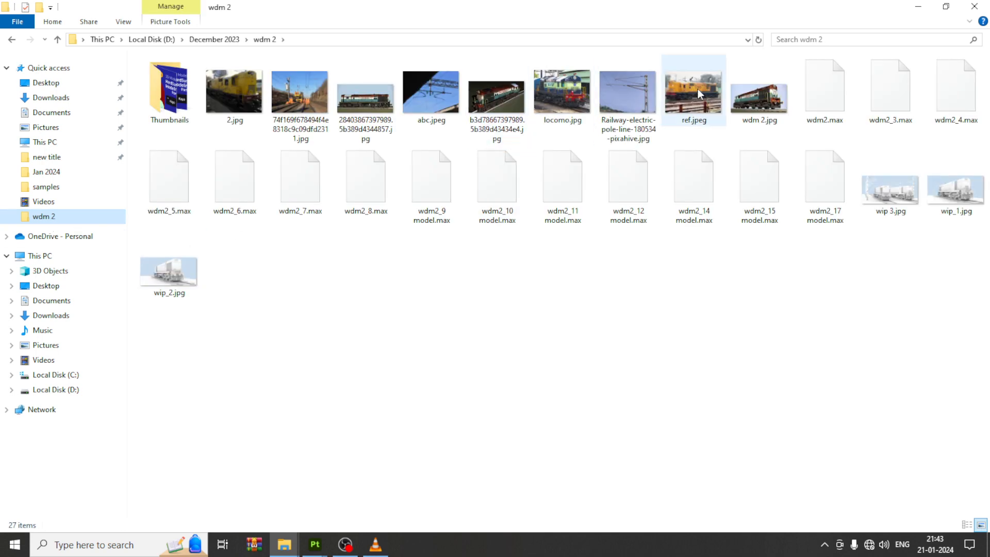
pyautogui.click(769, 99)
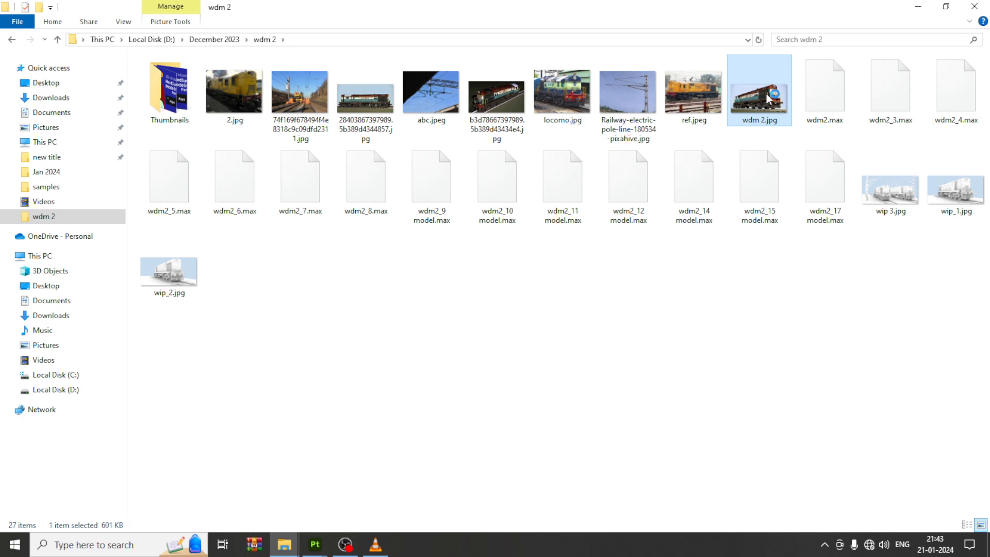
pyautogui.doubleClick(768, 99)
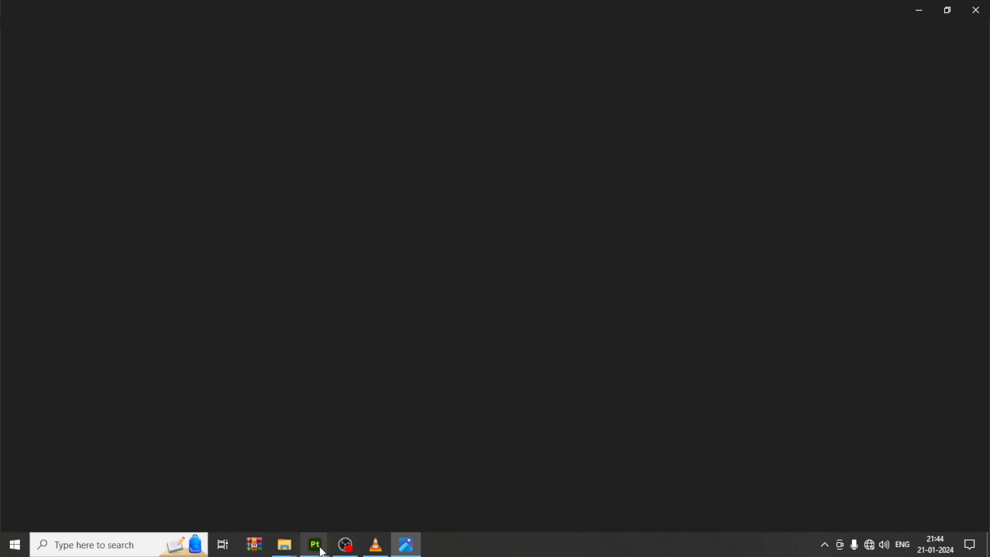
pyautogui.moveTo(316, 545)
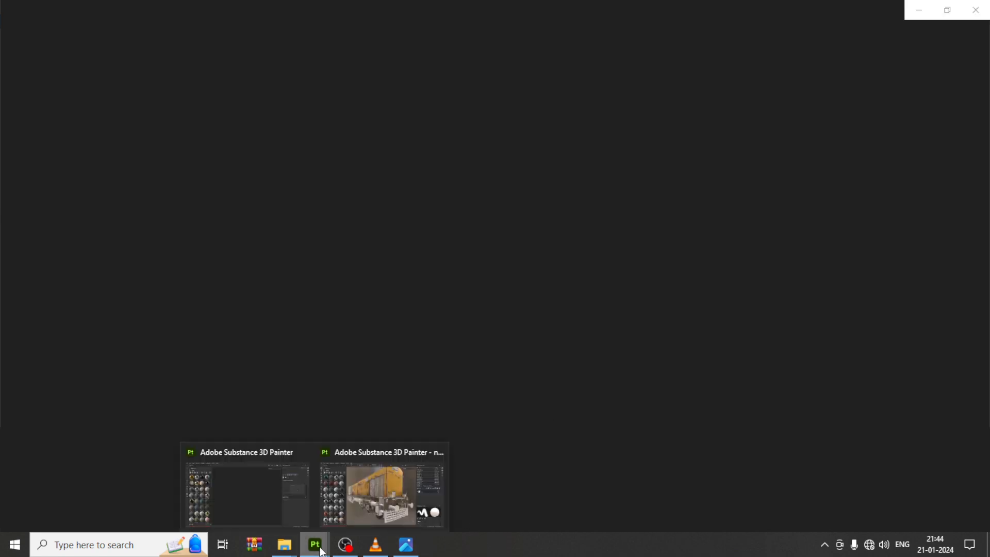
pyautogui.click(360, 487)
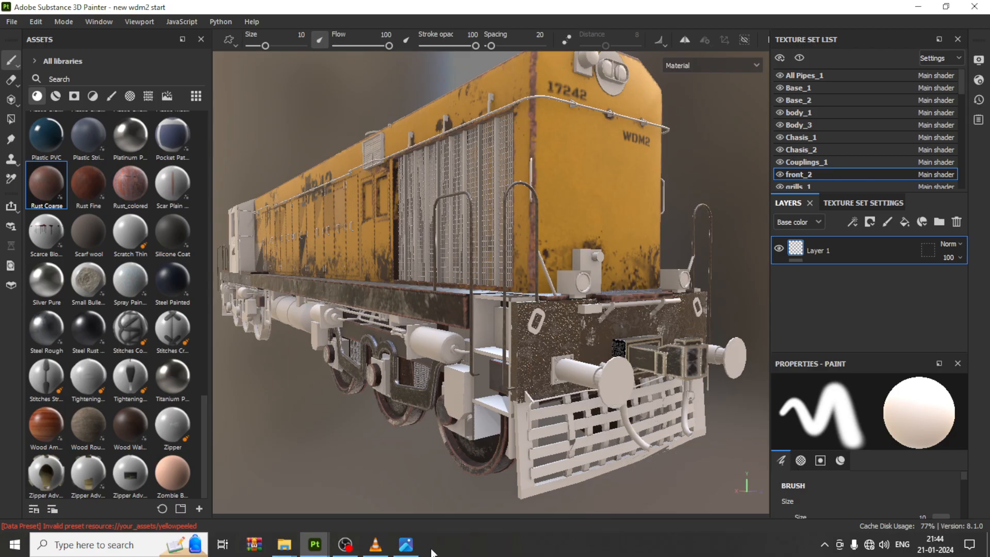
pyautogui.click(407, 545)
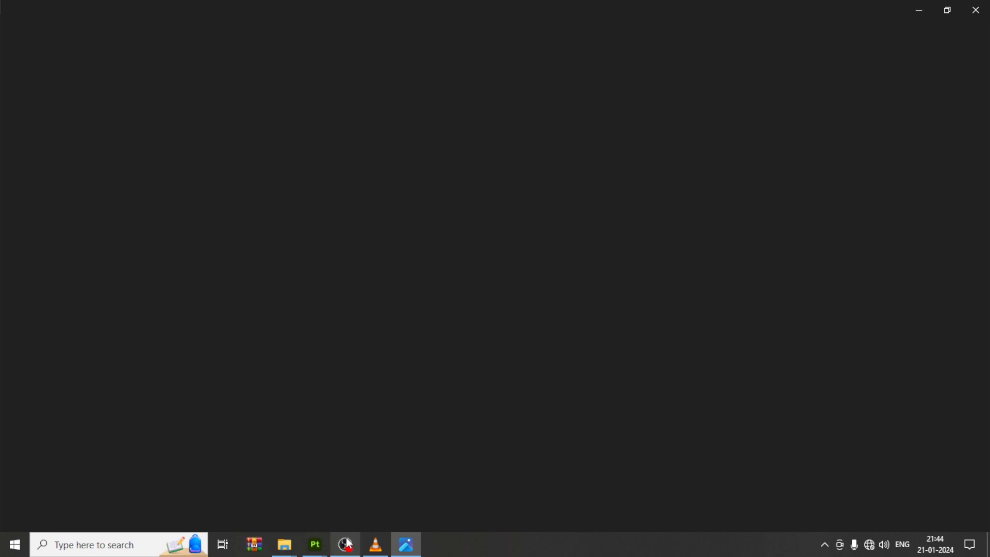
pyautogui.click(314, 545)
pyautogui.click(357, 470)
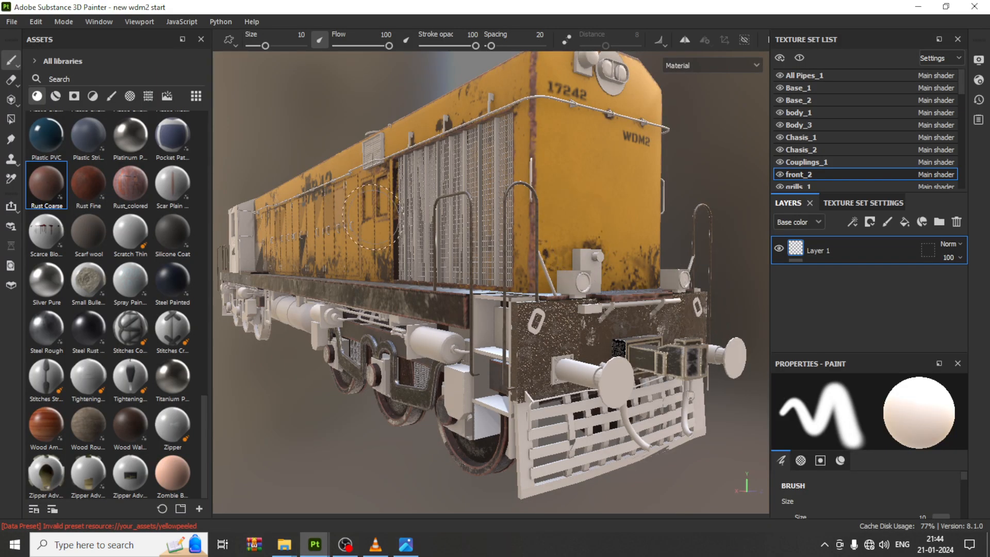
pyautogui.click(406, 545)
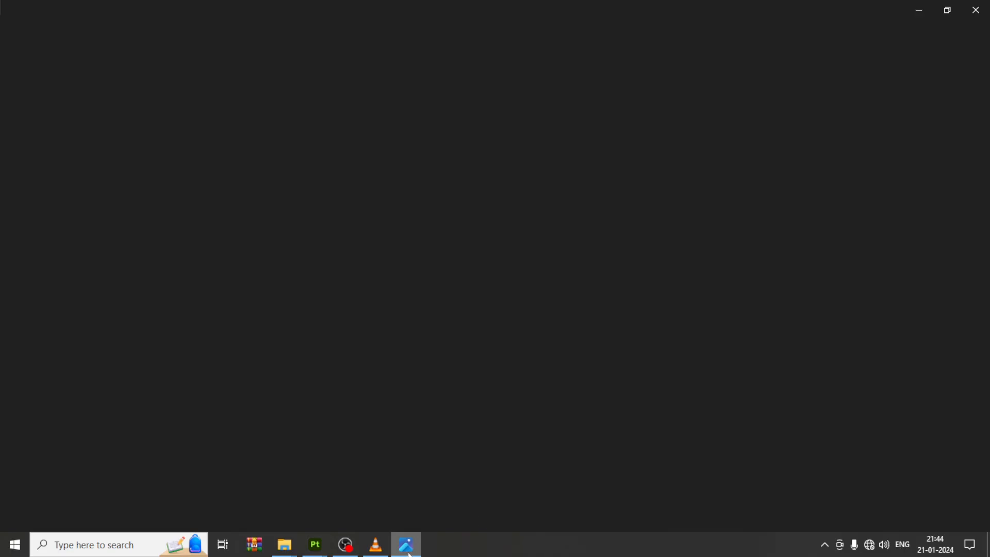
pyautogui.click(926, 15)
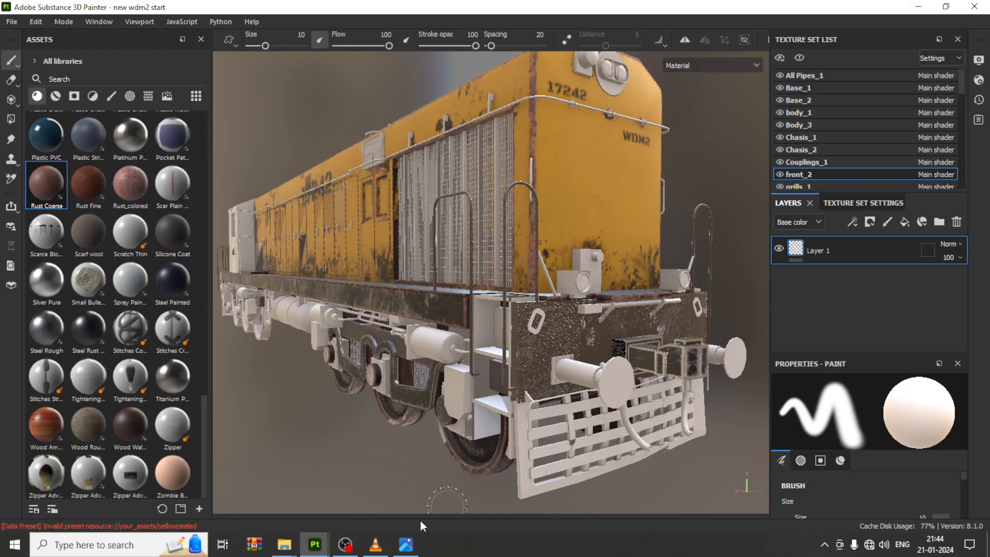
pyautogui.moveTo(284, 551)
pyautogui.click(350, 499)
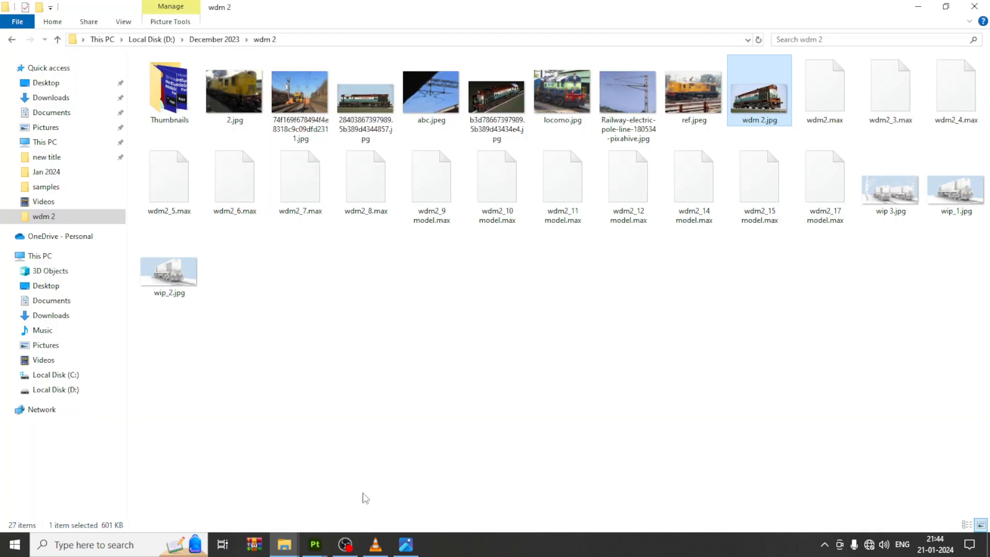
pyautogui.keyDown('ctrl'); pyautogui.scroll(4, 773, 136); pyautogui.keyUp('ctrl')
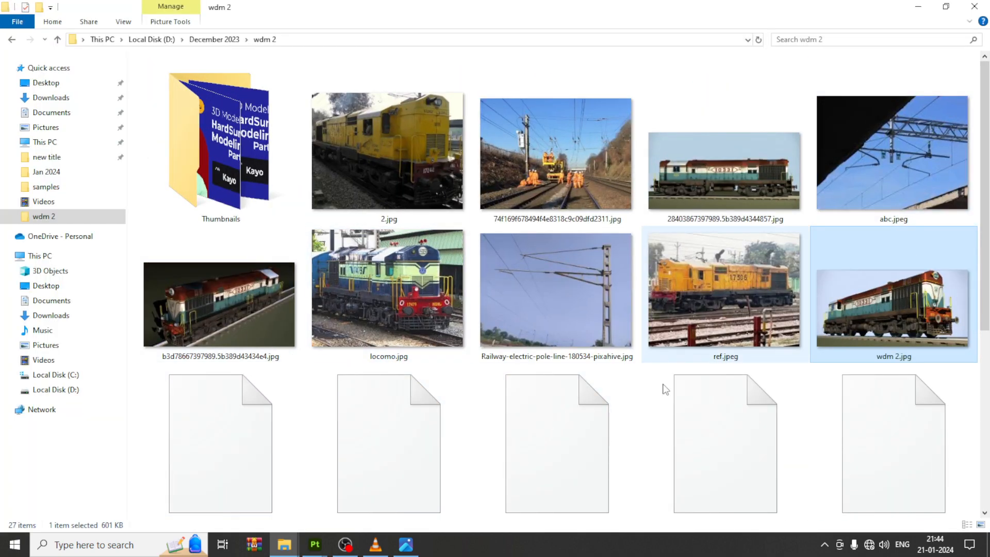
pyautogui.click(406, 548)
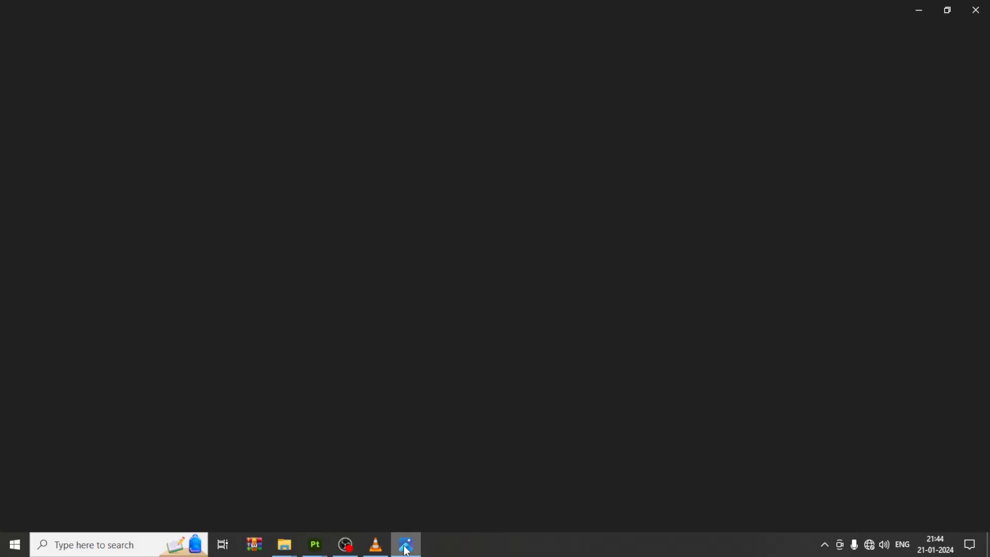
pyautogui.click(405, 547)
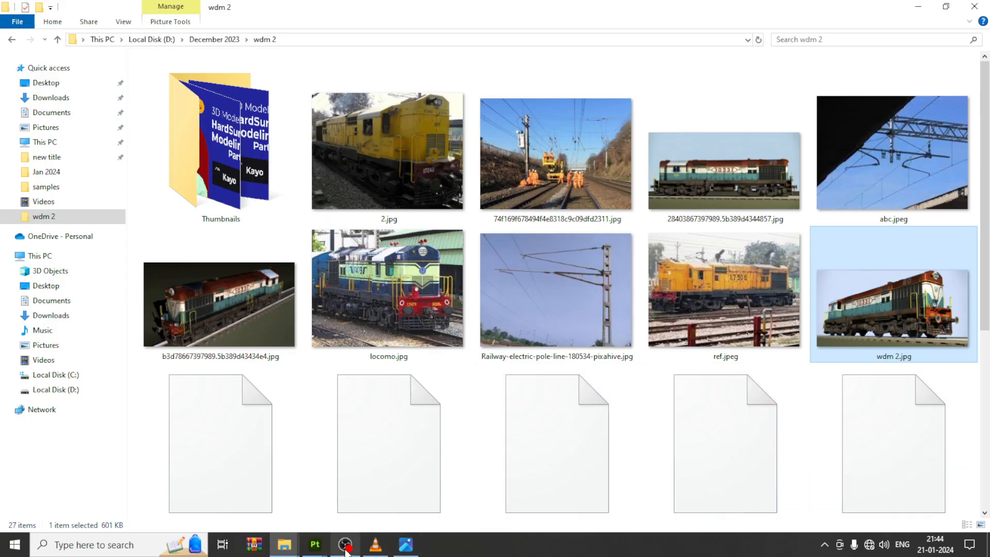
pyautogui.moveTo(316, 548)
pyautogui.click(387, 496)
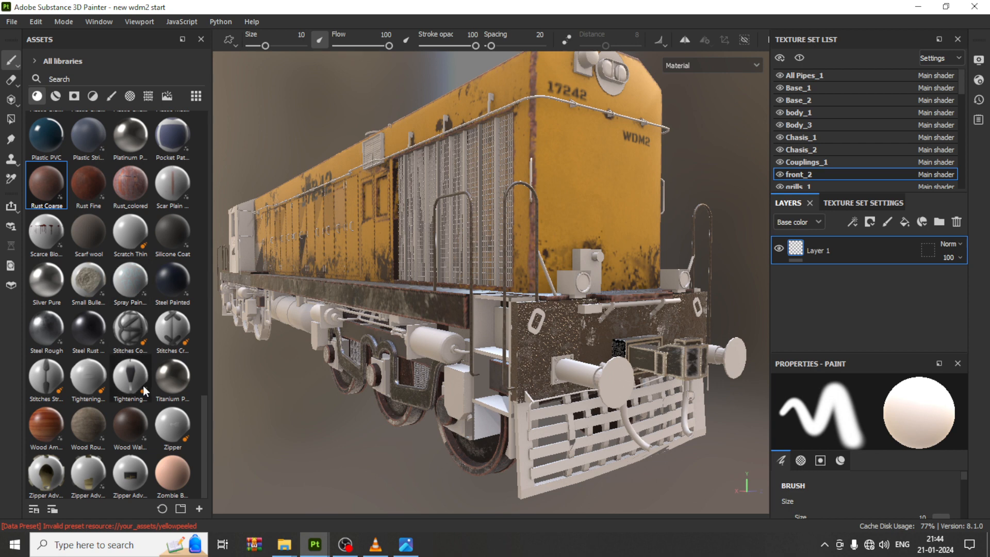
# Step: Search the materials for metal and apply the Iron Forged Old smart material to the front_2 texture set
pyautogui.click(57, 95)
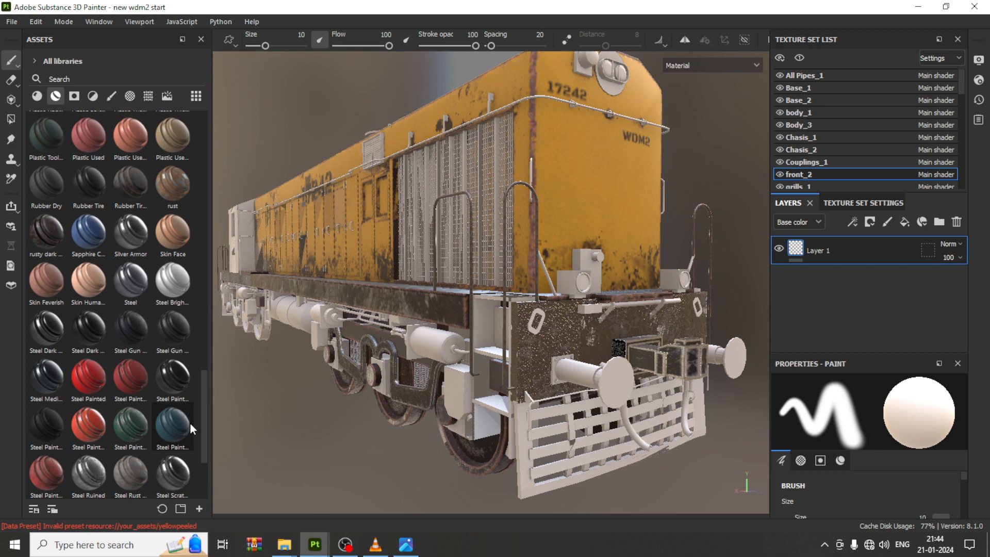
pyautogui.scroll(-3, 190, 422)
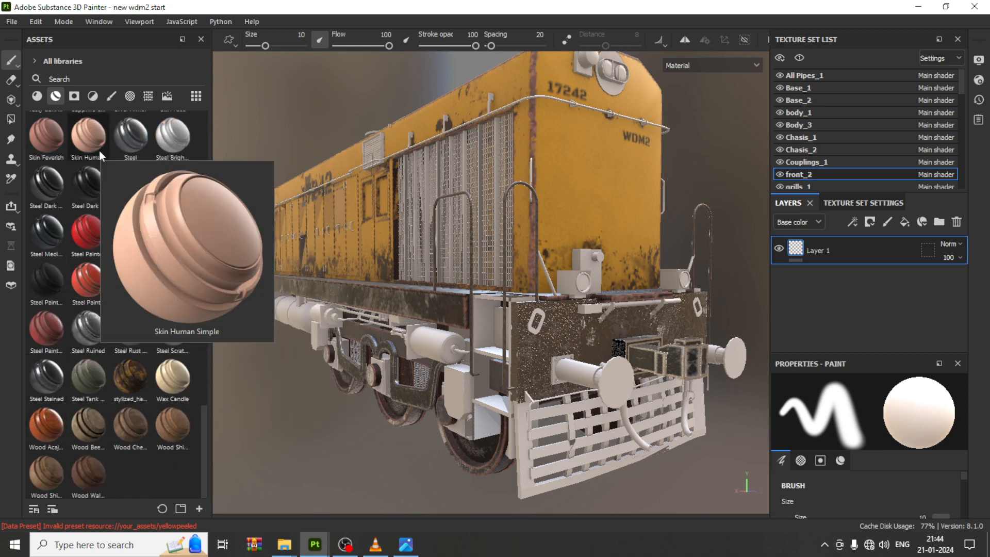
pyautogui.scroll(3, 76, 221)
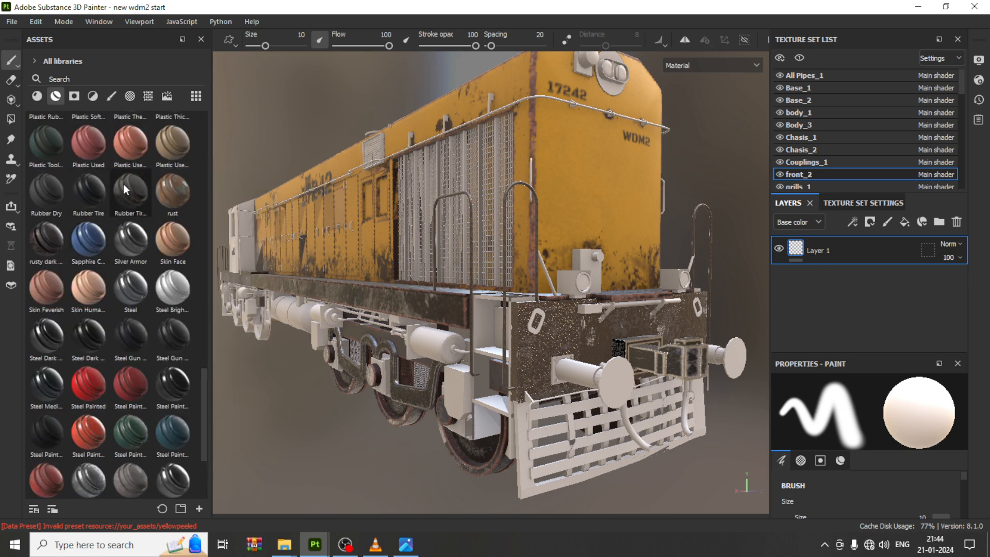
pyautogui.moveTo(85, 190)
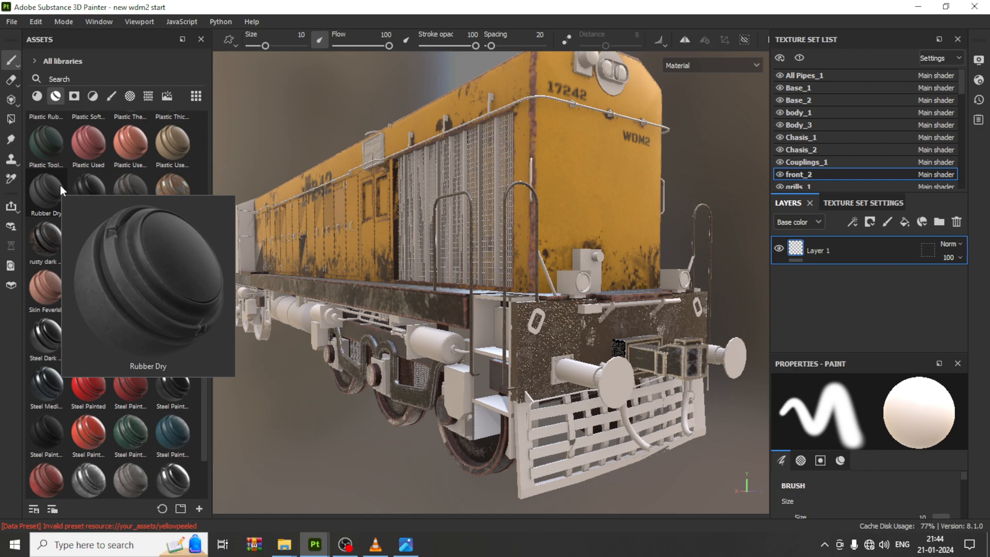
pyautogui.click(407, 544)
pyautogui.click(407, 543)
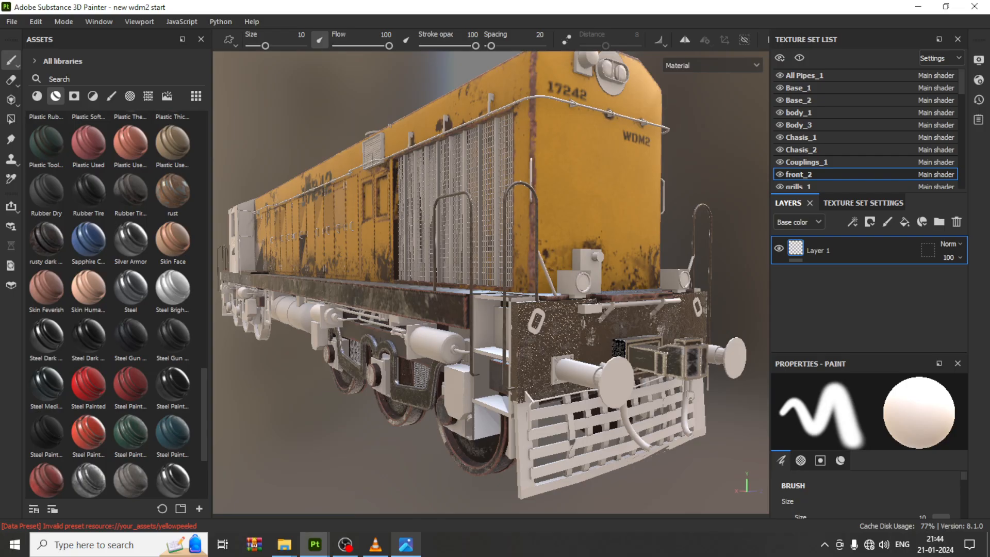
pyautogui.click(68, 78)
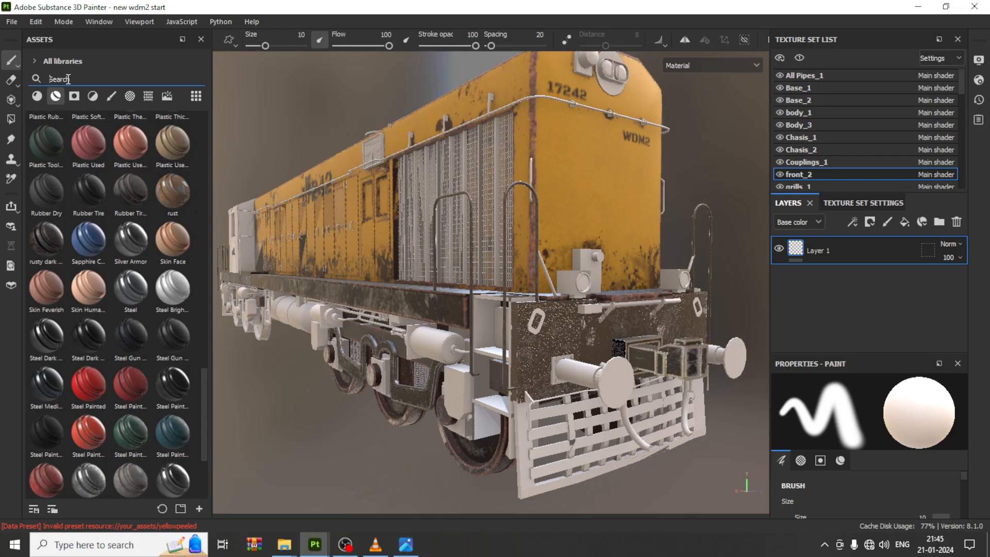
pyautogui.write('metal')
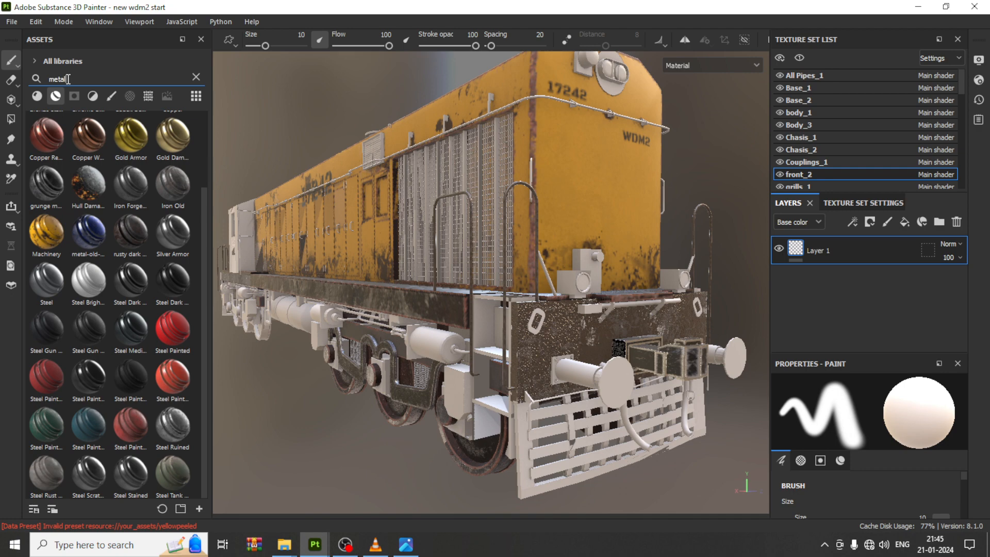
pyautogui.scroll(2, 146, 343)
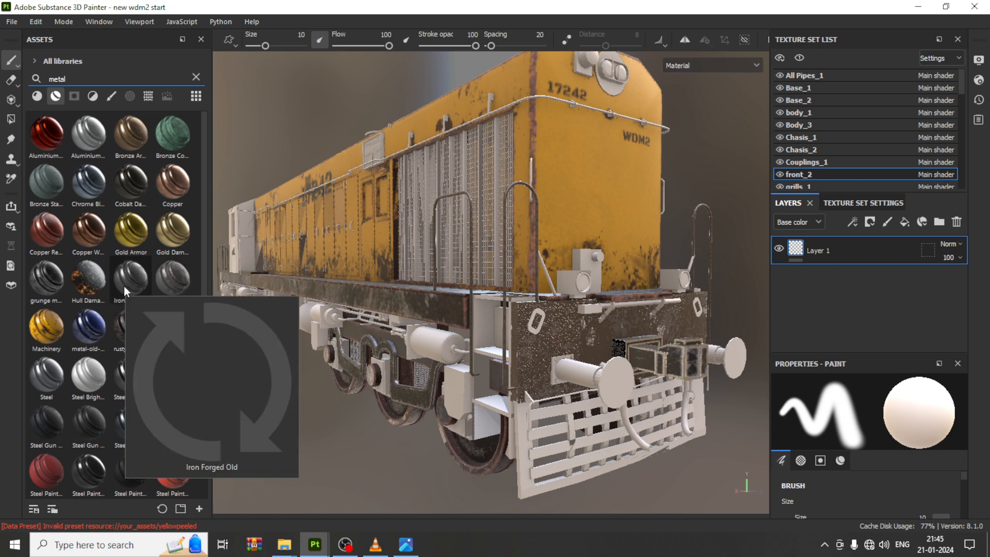
pyautogui.moveTo(161, 277)
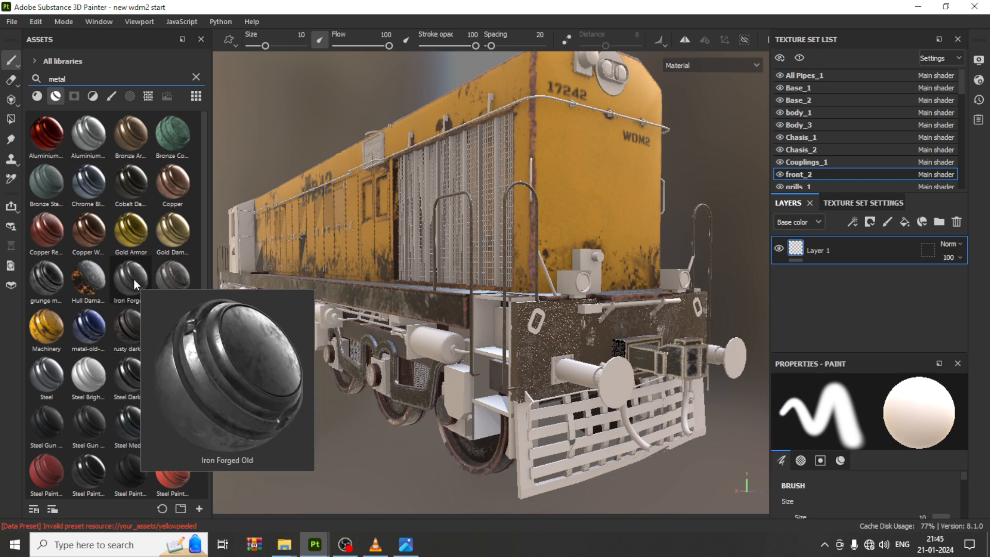
pyautogui.moveTo(134, 280); pyautogui.dragTo(525, 451)
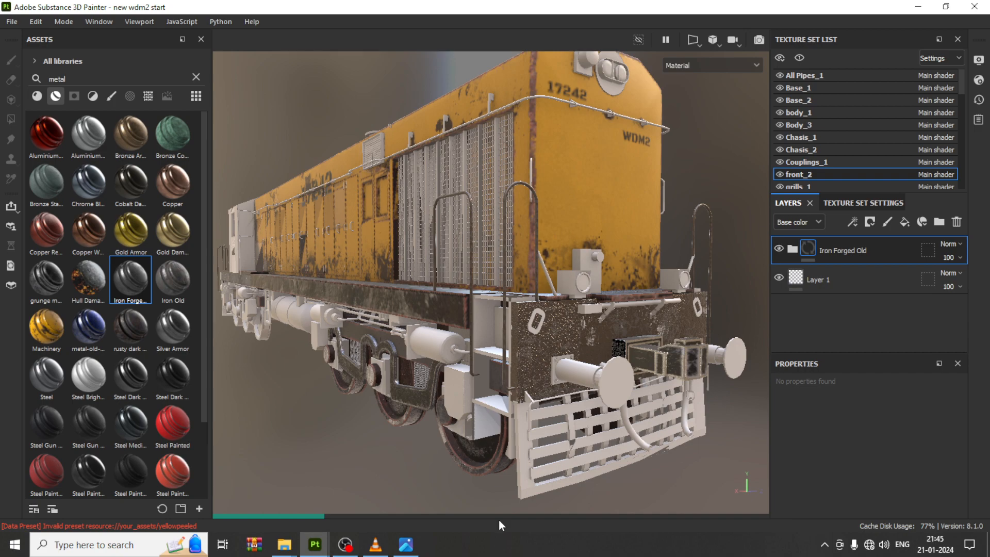
# Step: Compare the reference photo with the iron-textured front grille and expand the Iron Forged Old layer group to inspect its layers
pyautogui.click(406, 546)
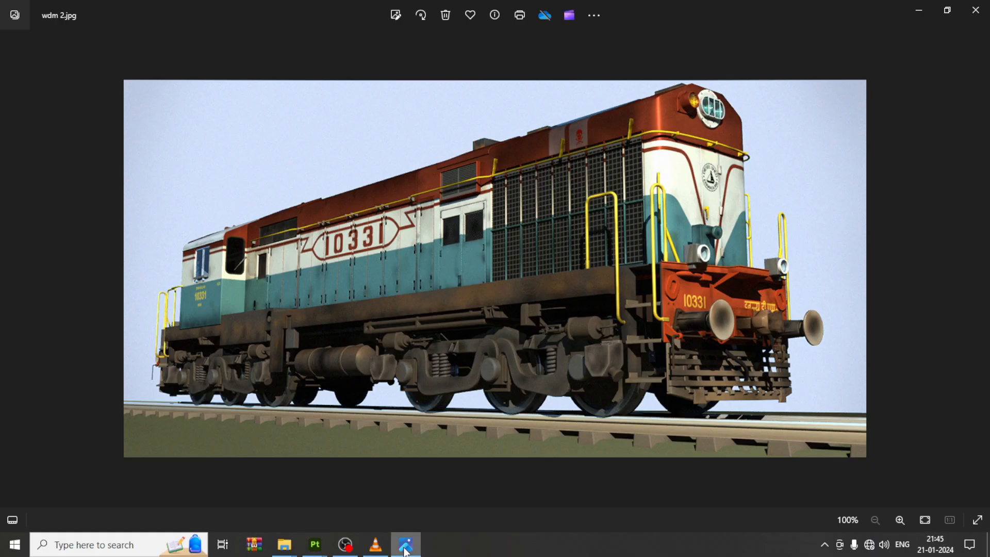
pyautogui.click(406, 547)
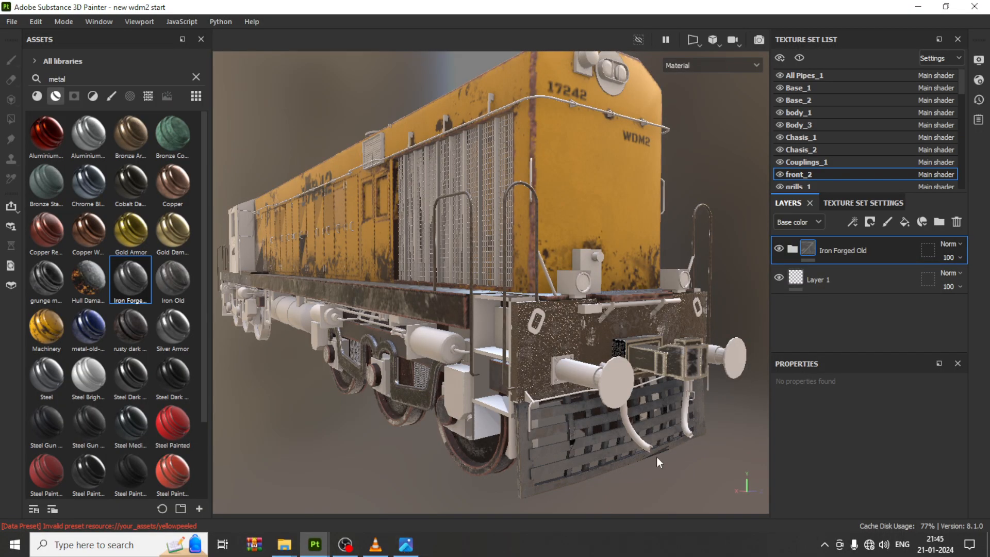
pyautogui.scroll(3, 560, 406)
pyautogui.keyDown('alt'); pyautogui.moveTo(468, 328); pyautogui.dragTo(339, 234, button='middle'); pyautogui.keyUp('alt')
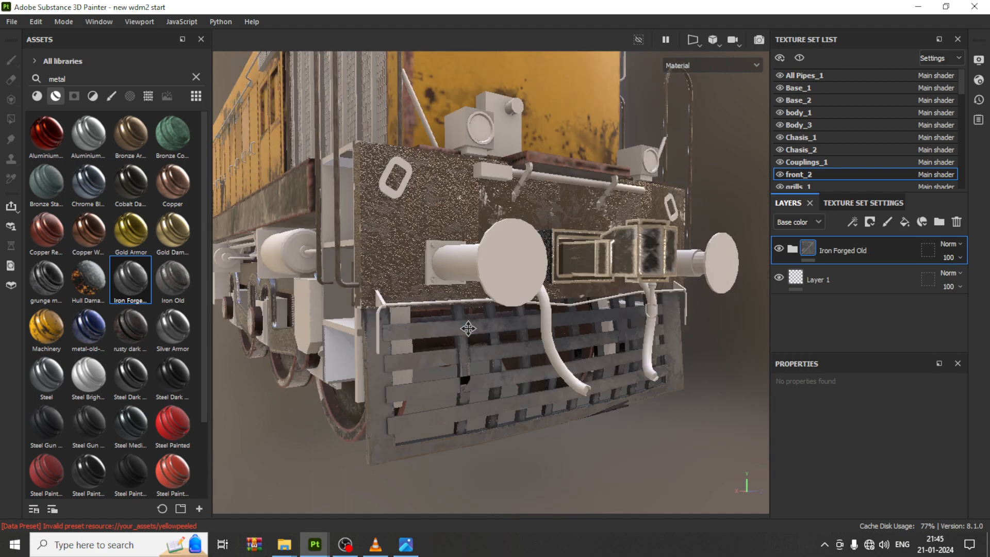
pyautogui.scroll(2, 431, 265)
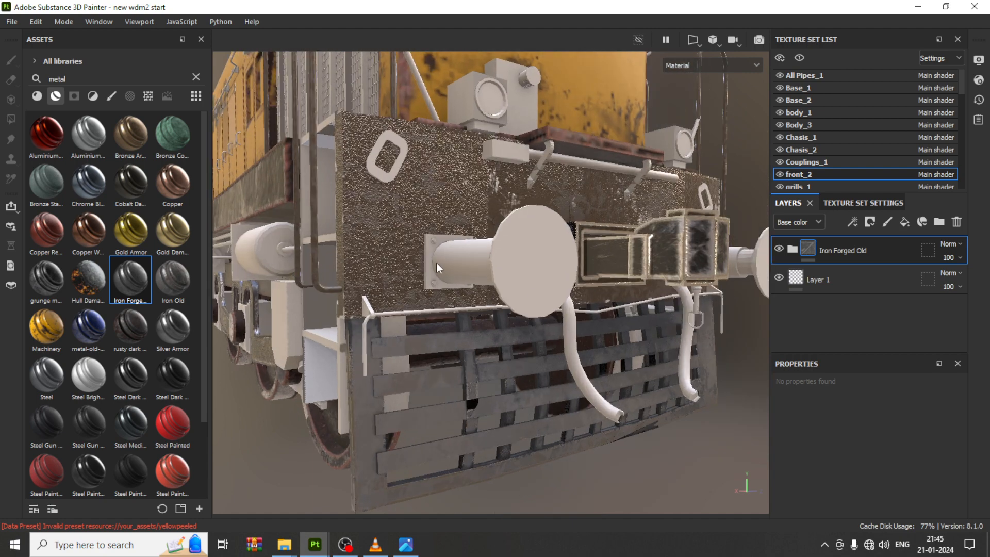
pyautogui.scroll(-3, 413, 364)
pyautogui.scroll(3, 412, 363)
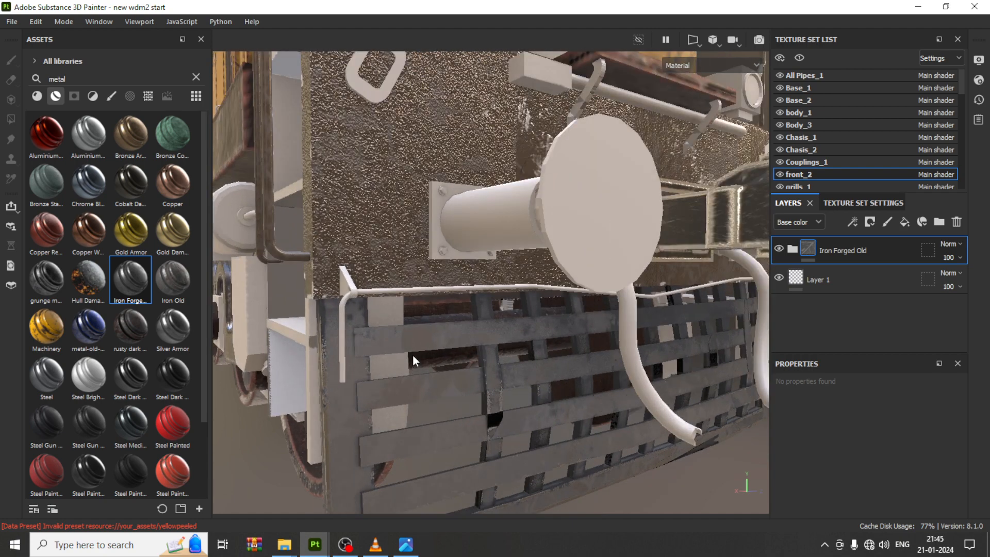
pyautogui.scroll(-2, 412, 354)
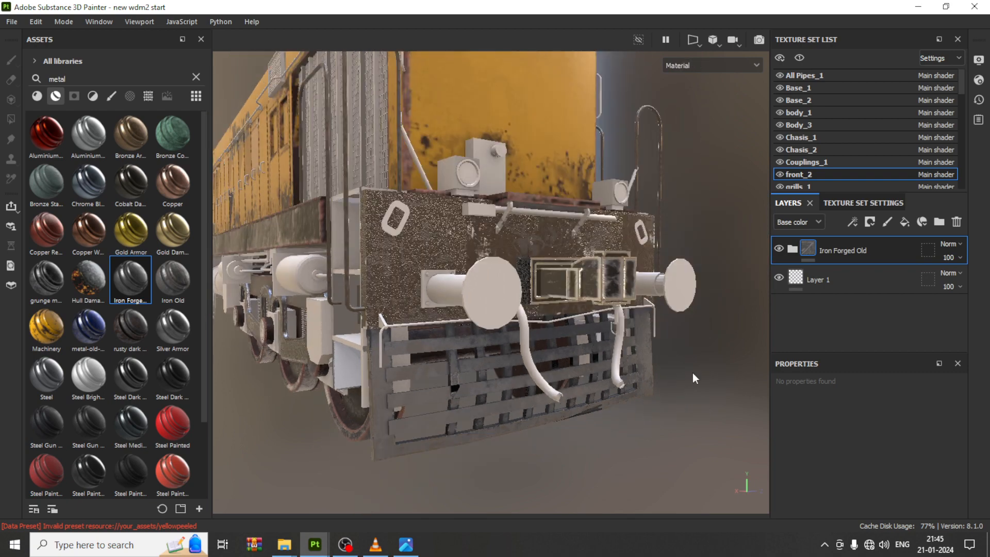
pyautogui.click(798, 247)
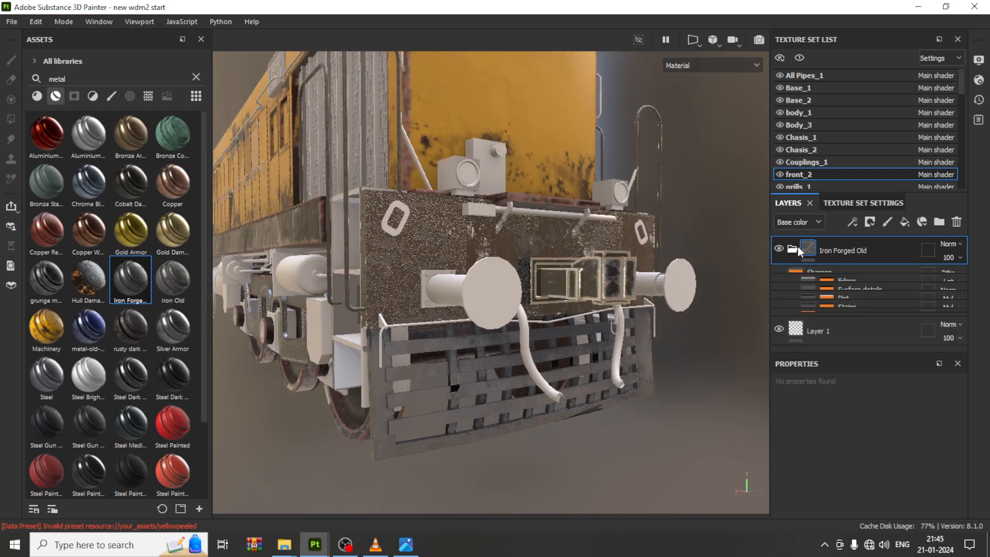
pyautogui.scroll(-1, 835, 301)
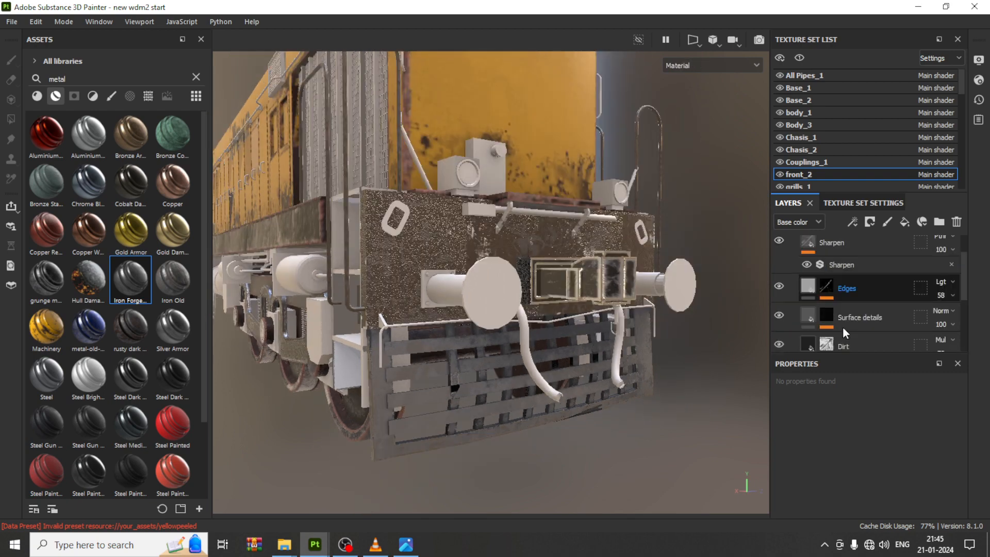
# Step: Examine the layers inside the Iron Forged Old group on front_2, selecting Surface details and Base in turn
pyautogui.click(843, 327)
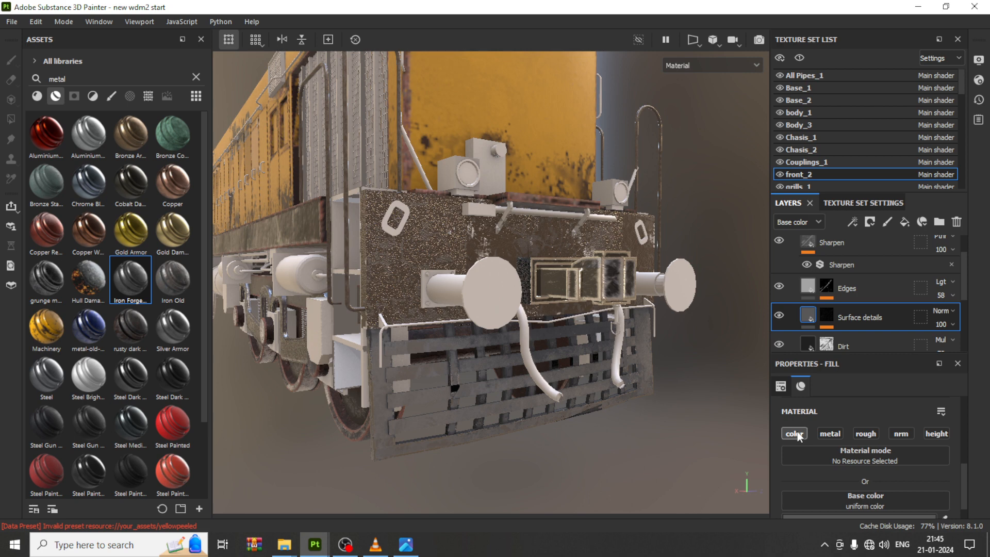
pyautogui.scroll(-3, 825, 314)
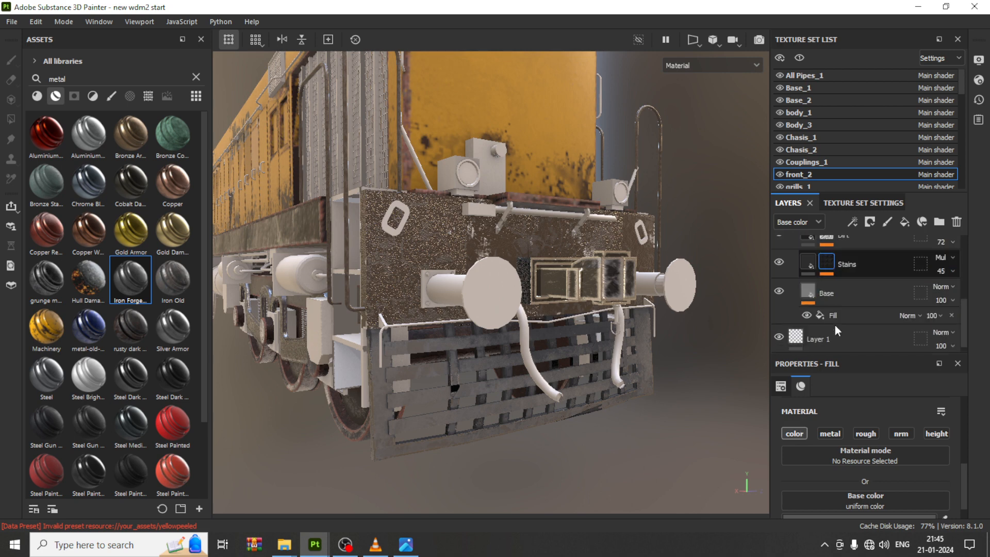
pyautogui.click(836, 325)
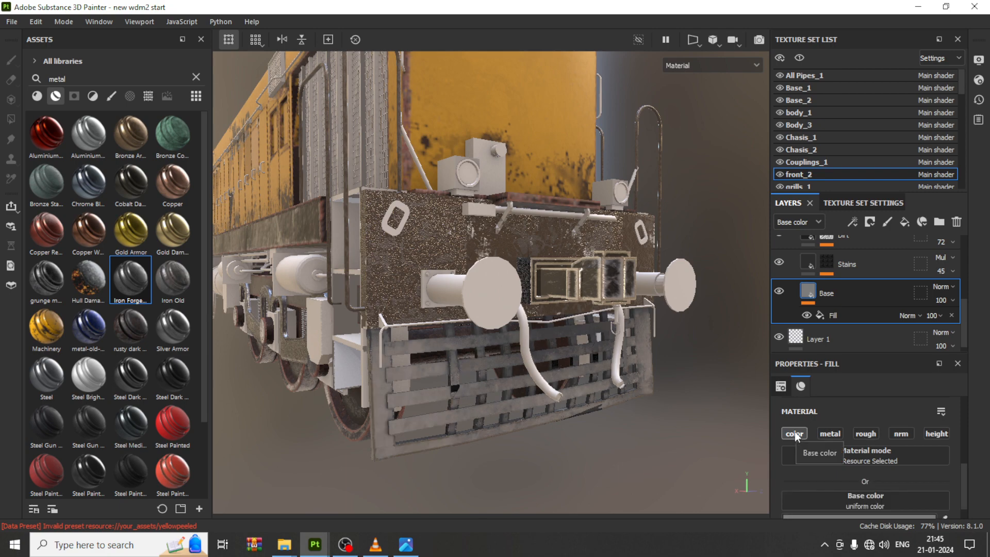
pyautogui.scroll(3, 404, 395)
pyautogui.scroll(3, 438, 381)
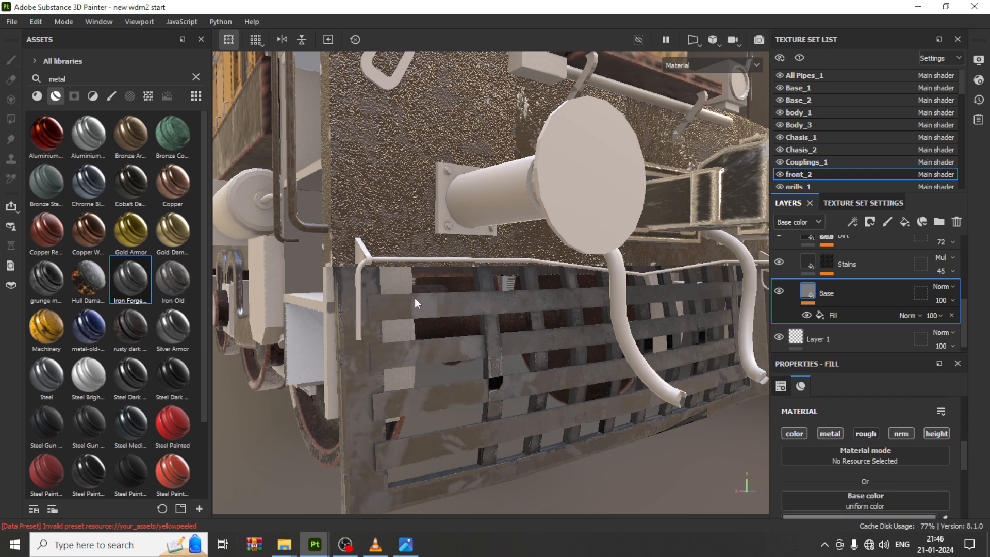
pyautogui.scroll(-5, 415, 299)
pyautogui.scroll(-3, 415, 300)
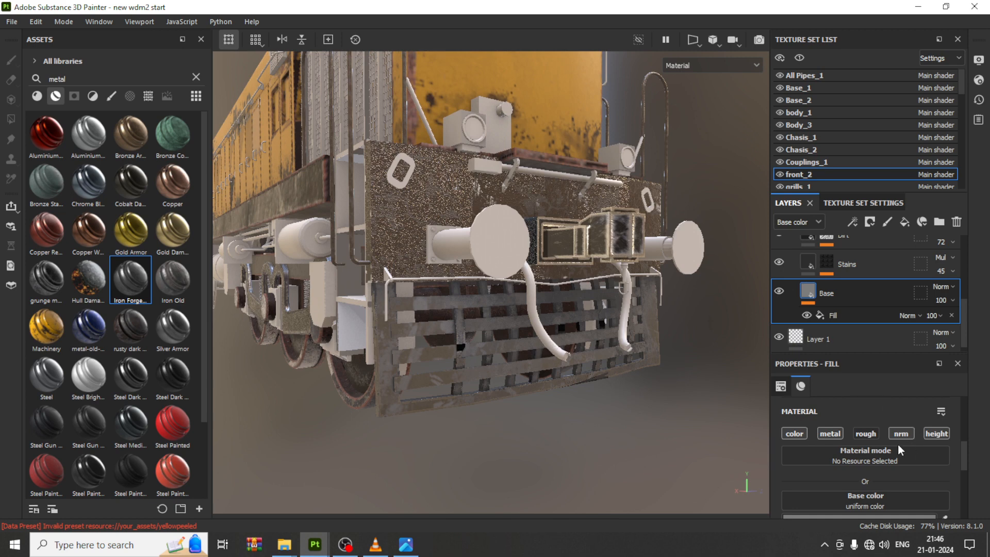
pyautogui.click(807, 315)
# Step: Save the project
pyautogui.keyDown('alt'); pyautogui.moveTo(438, 275); pyautogui.dragTo(557, 283); pyautogui.keyUp('alt')
pyautogui.keyDown('alt'); pyautogui.moveTo(495, 345); pyautogui.dragTo(529, 294, button='middle'); pyautogui.keyUp('alt')
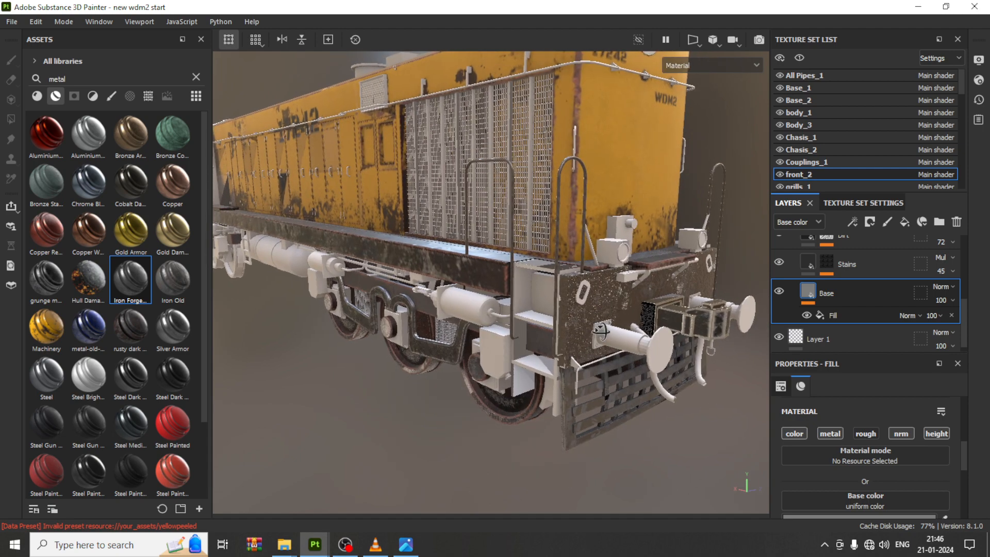
pyautogui.keyDown('alt'); pyautogui.moveTo(529, 294); pyautogui.dragTo(526, 351); pyautogui.keyUp('alt')
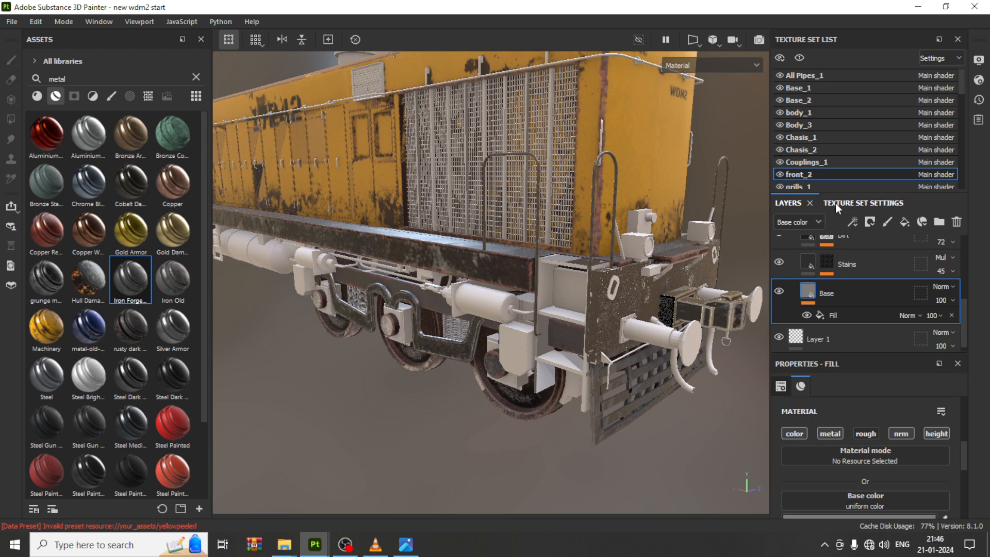
pyautogui.click(12, 20)
pyautogui.click(64, 121)
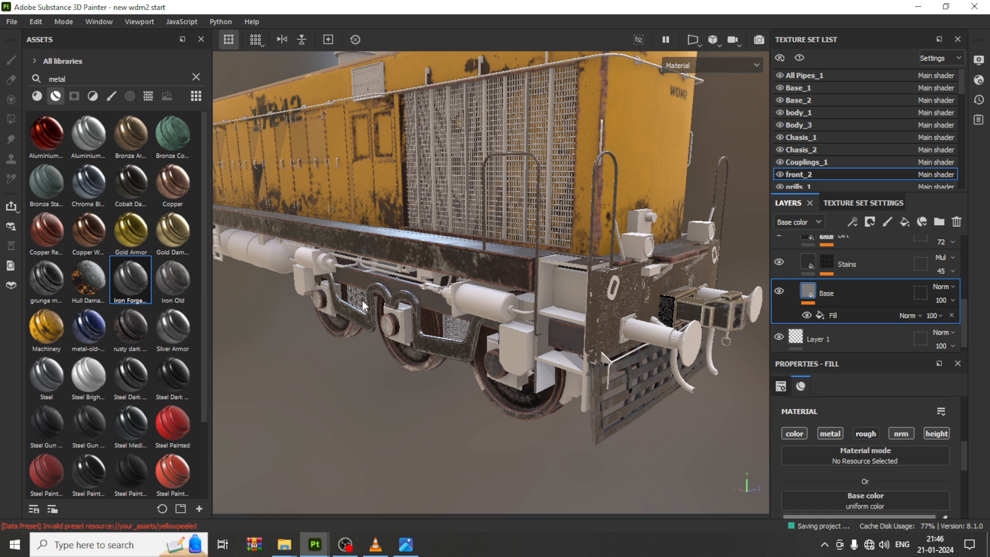
# Step: Switch to the photo viewer to compare the ref.jpeg reference photo, then return to Substance Painter
pyautogui.click(406, 544)
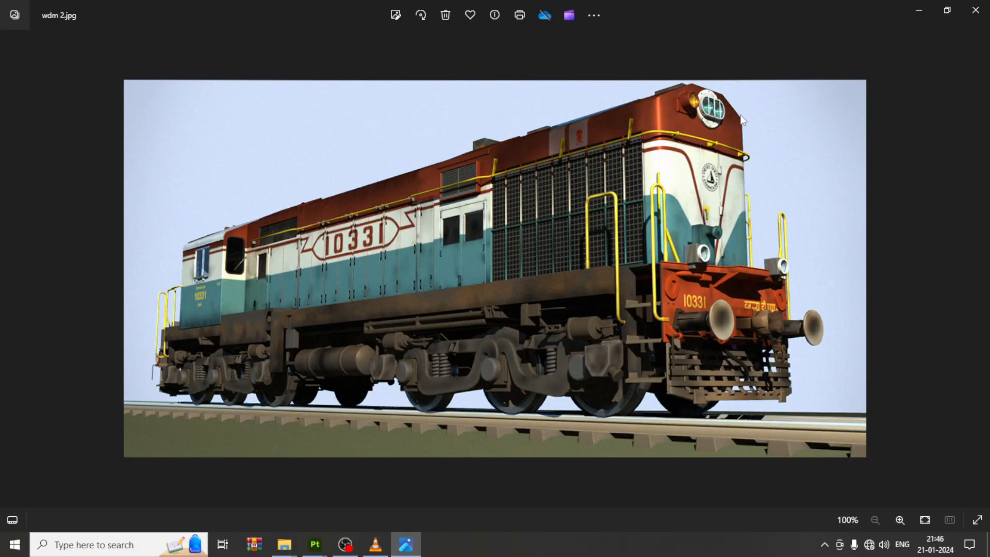
pyautogui.press('Left')
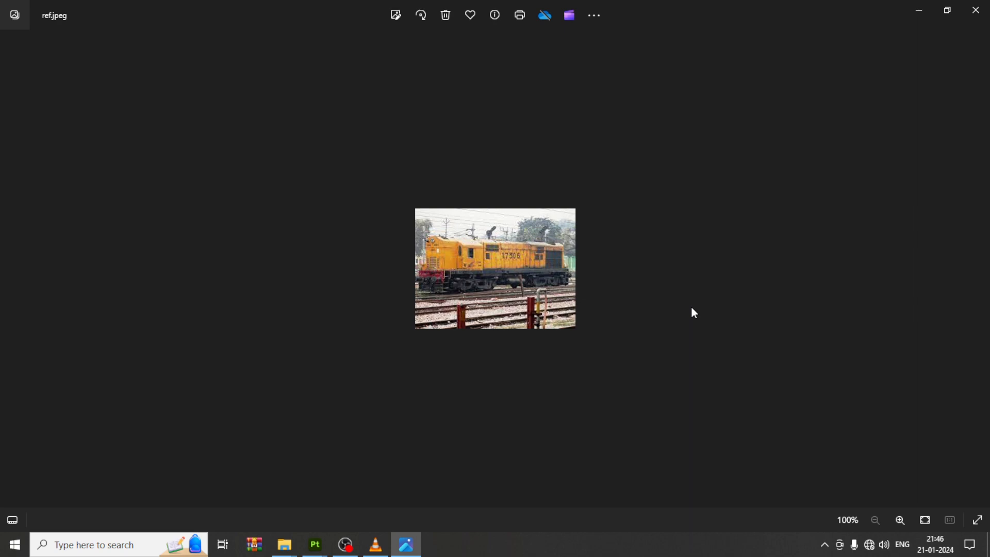
pyautogui.moveTo(285, 544)
pyautogui.click(318, 483)
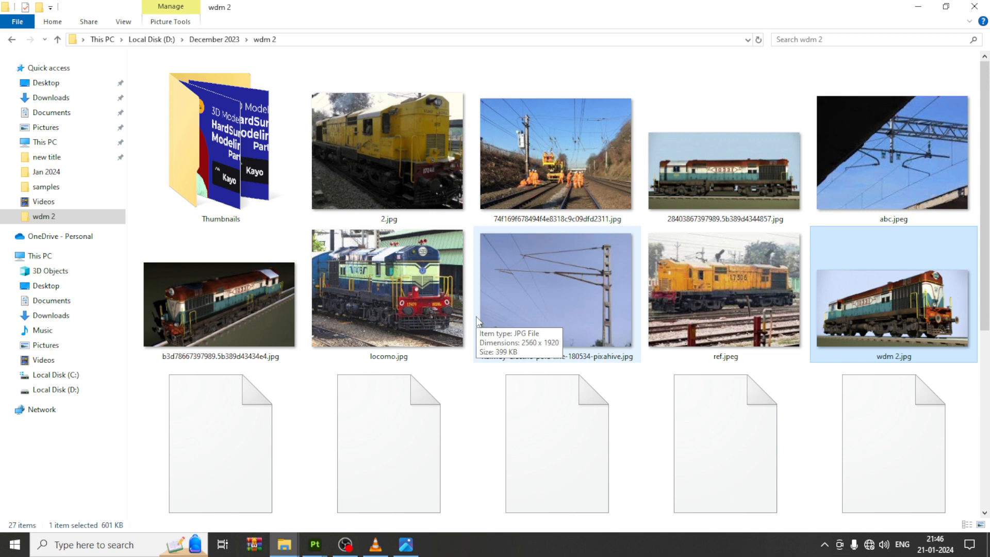
pyautogui.click(919, 12)
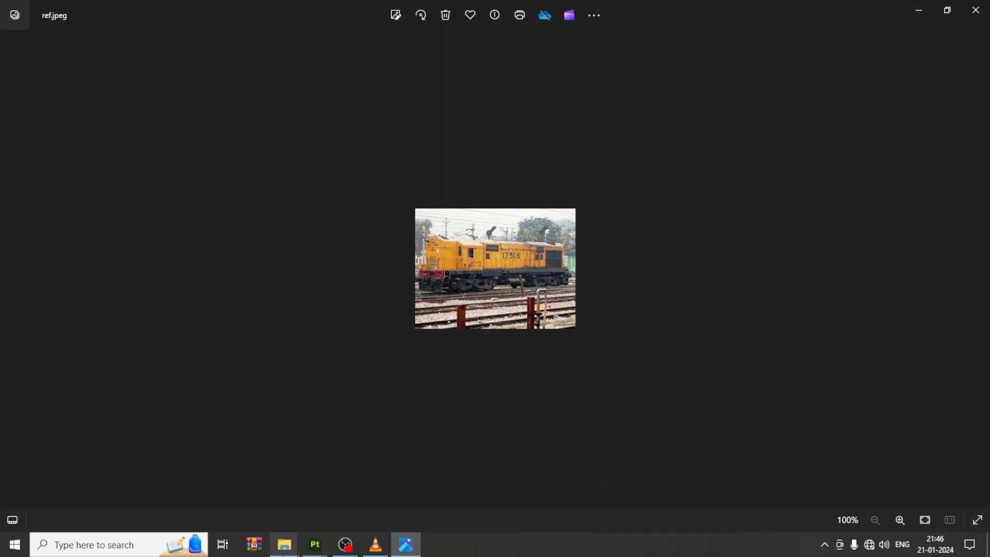
pyautogui.moveTo(315, 544)
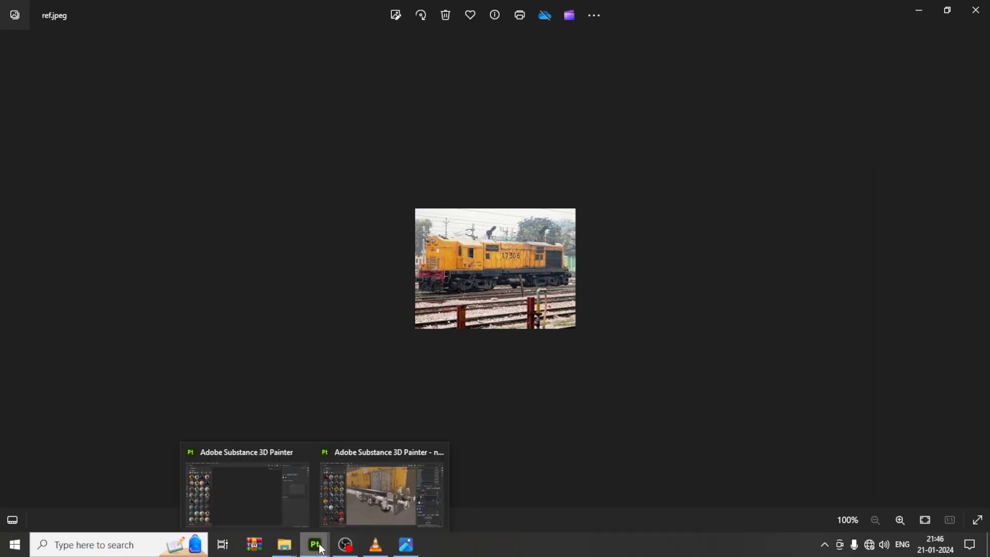
pyautogui.click(354, 503)
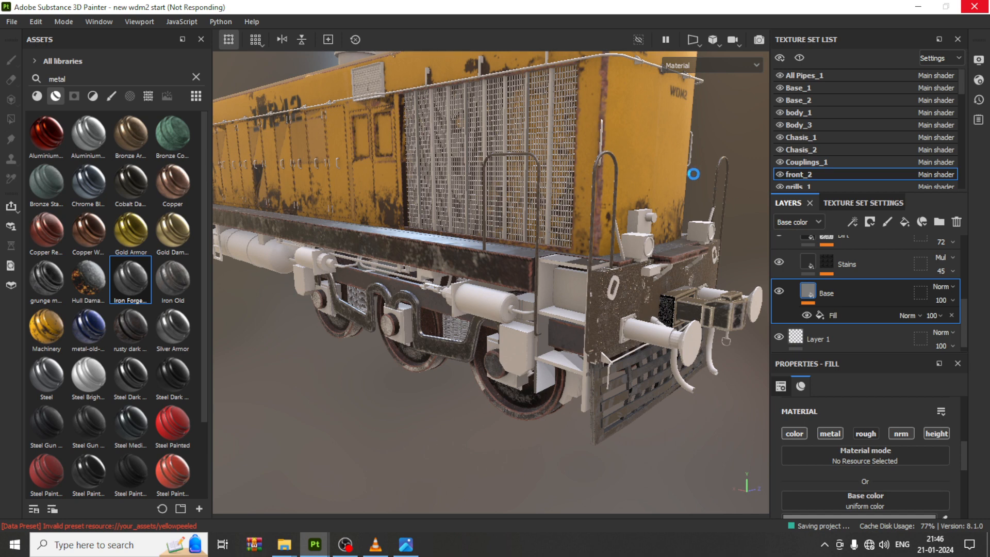
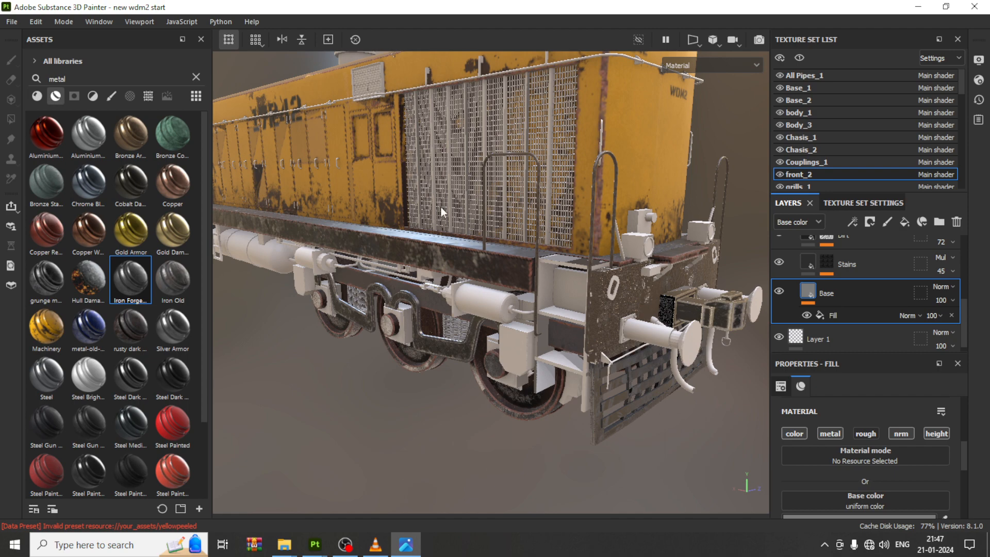
# Step: Add a fill layer with a mask to the frontbody texture set
pyautogui.keyDown('alt'); pyautogui.moveTo(477, 294); pyautogui.dragTo(602, 314); pyautogui.keyUp('alt')
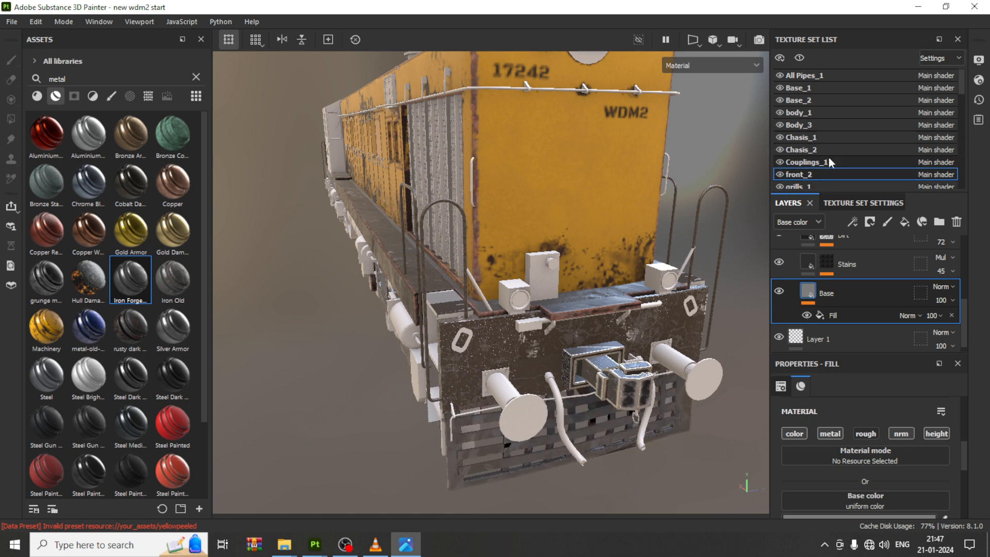
pyautogui.scroll(-5, 830, 165)
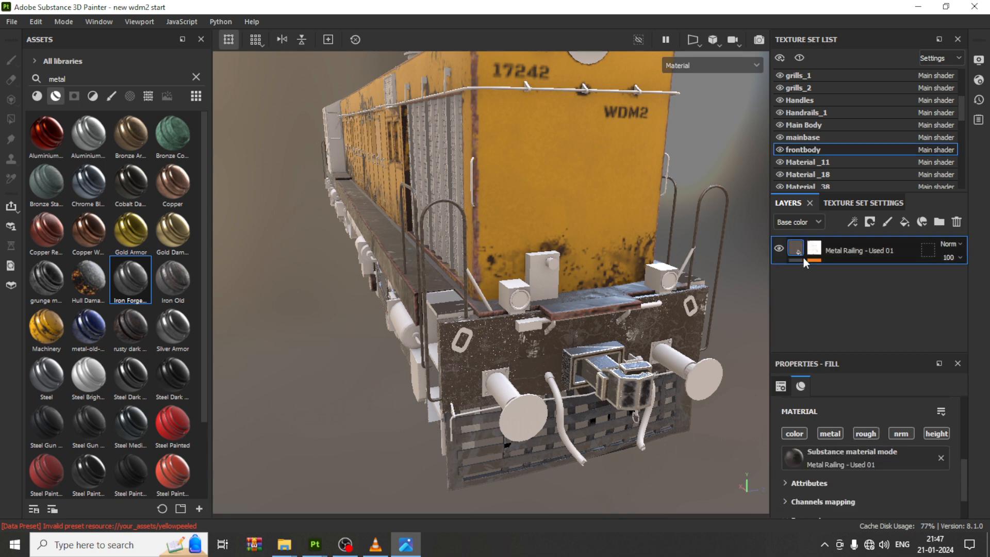
pyautogui.click(905, 223)
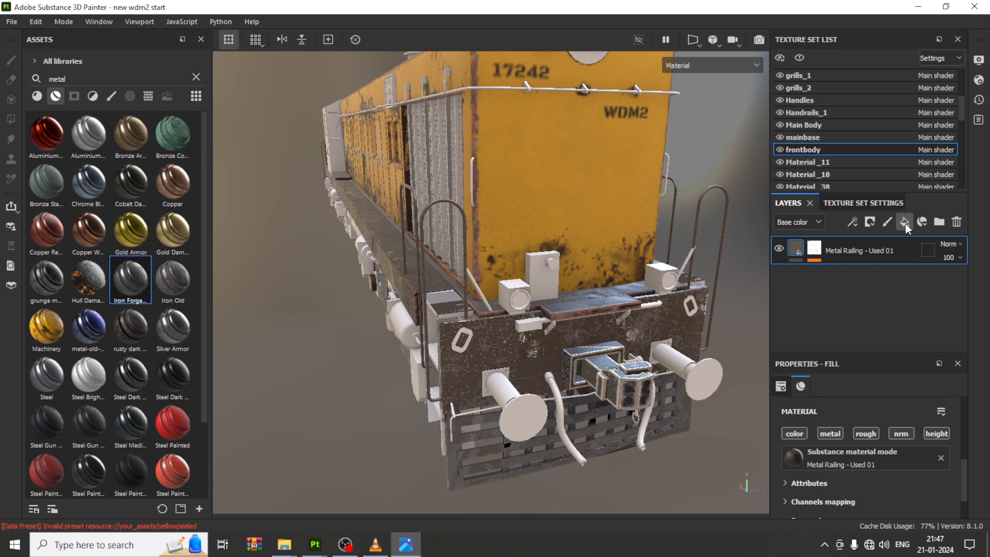
pyautogui.click(870, 223)
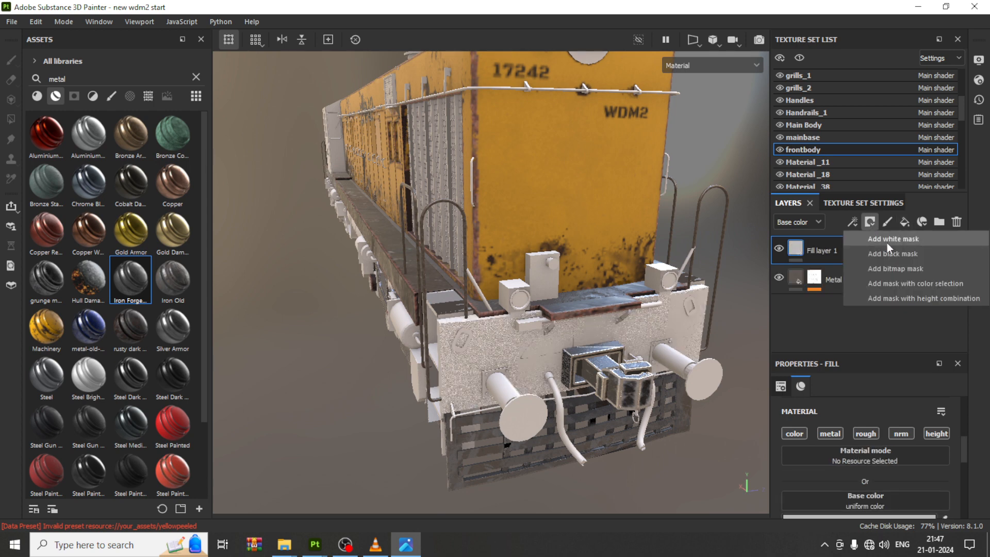
pyautogui.click(887, 238)
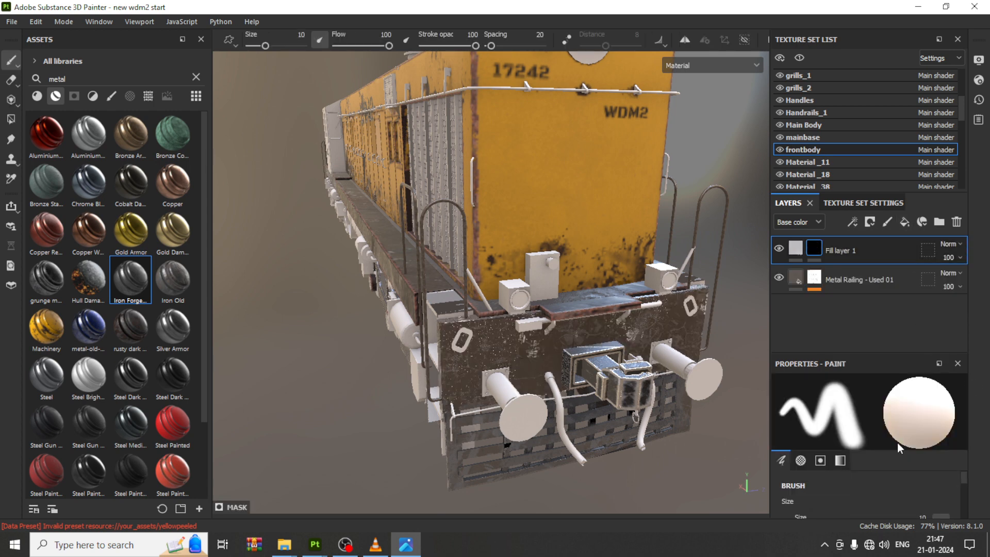
# Step: Set the paint brush alpha to the Font Black Ops One text alpha
pyautogui.moveTo(848, 352); pyautogui.dragTo(848, 255)
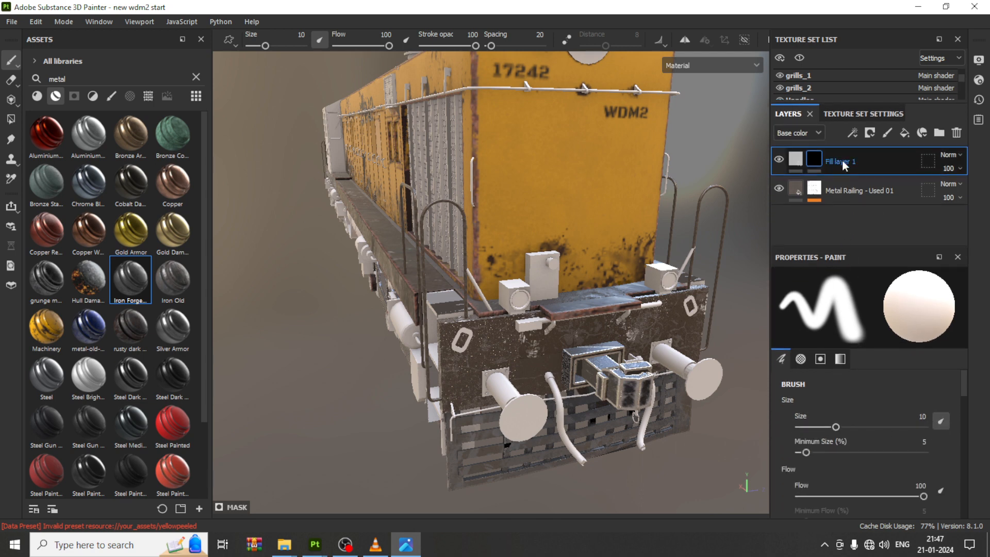
pyautogui.click(852, 134)
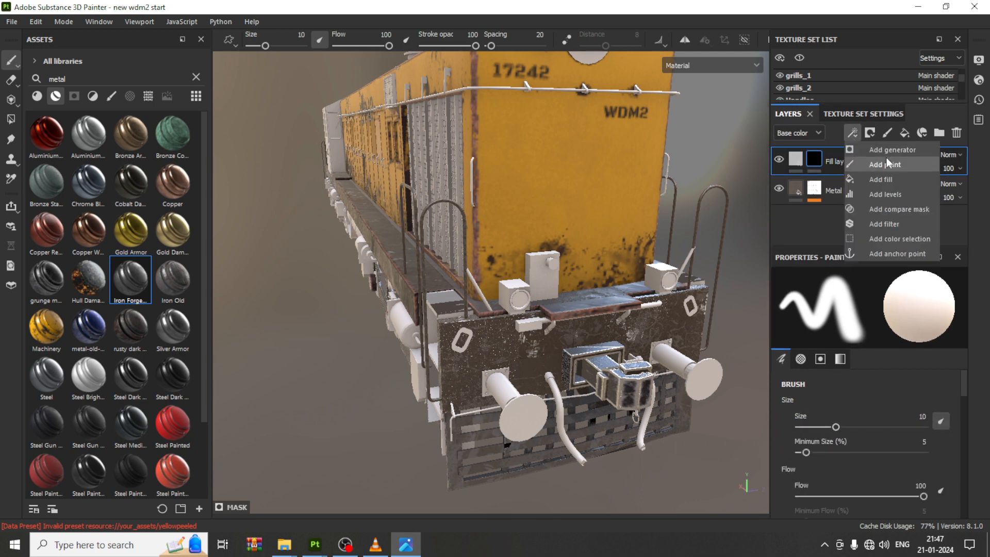
pyautogui.click(803, 206)
pyautogui.scroll(-10, 894, 454)
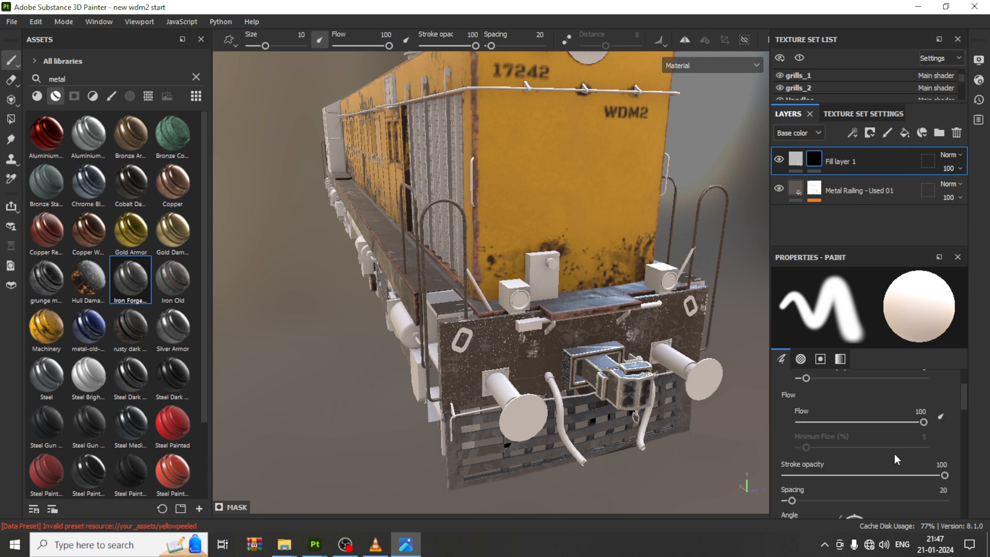
pyautogui.scroll(-1, 894, 453)
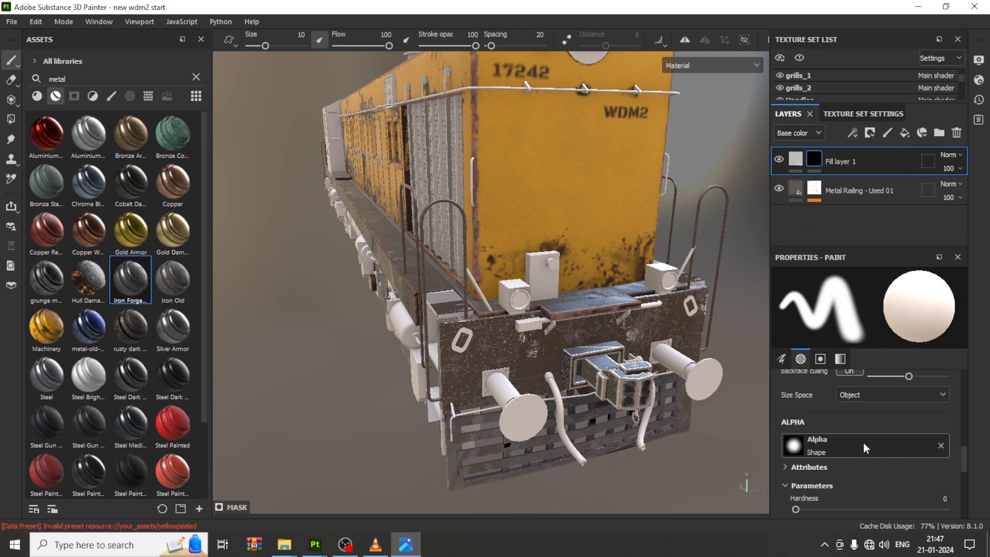
pyautogui.click(864, 442)
pyautogui.scroll(-5, 914, 386)
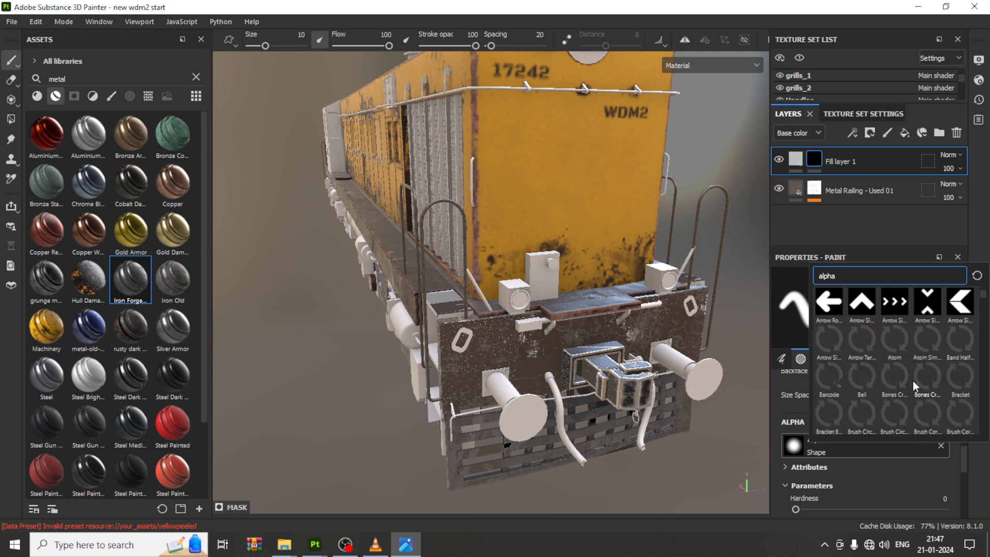
pyautogui.scroll(-3, 915, 386)
pyautogui.moveTo(918, 388)
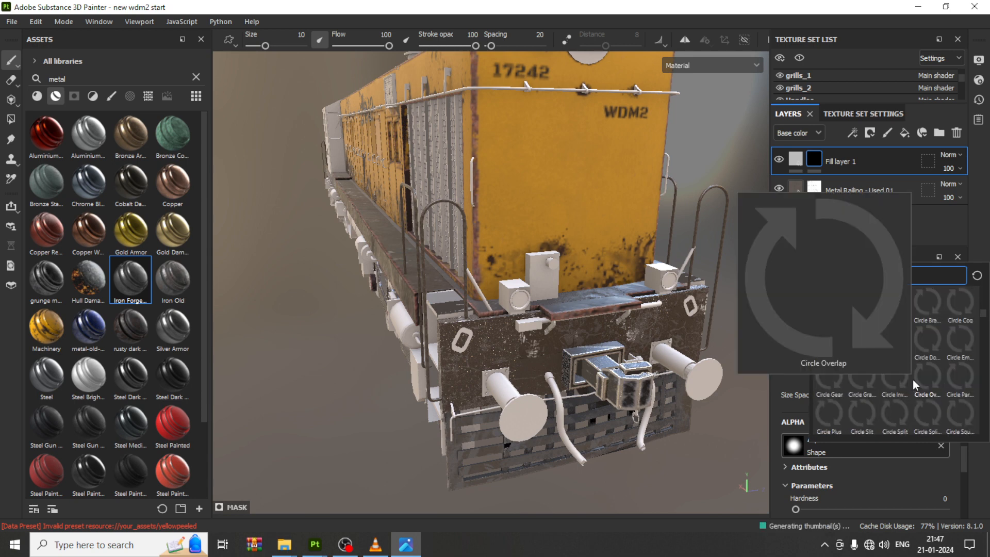
pyautogui.scroll(-10, 915, 388)
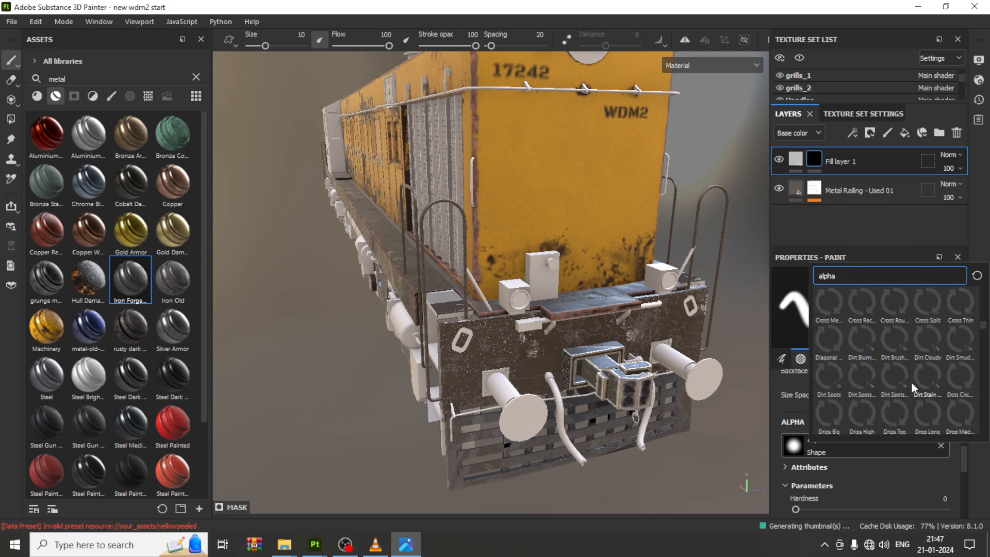
pyautogui.scroll(-3, 914, 387)
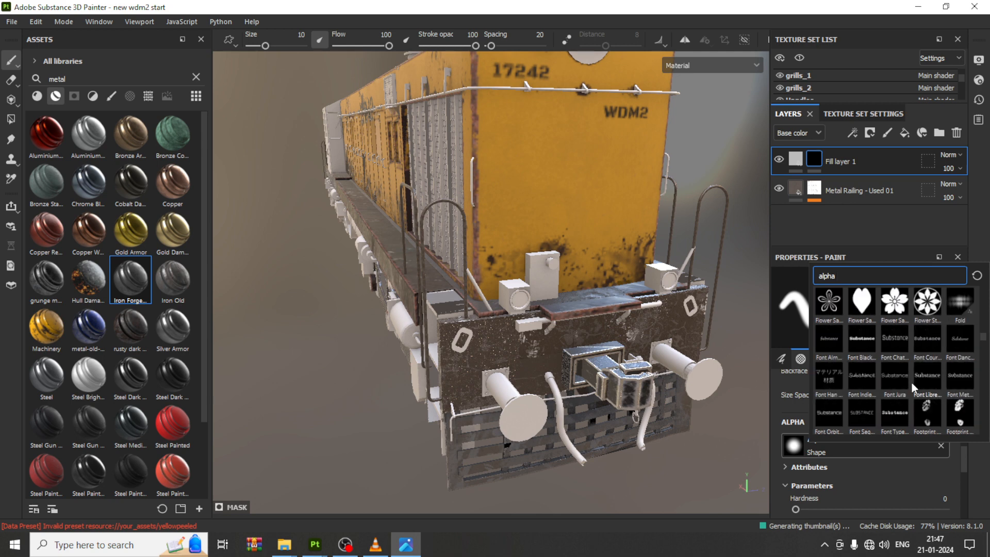
pyautogui.click(855, 339)
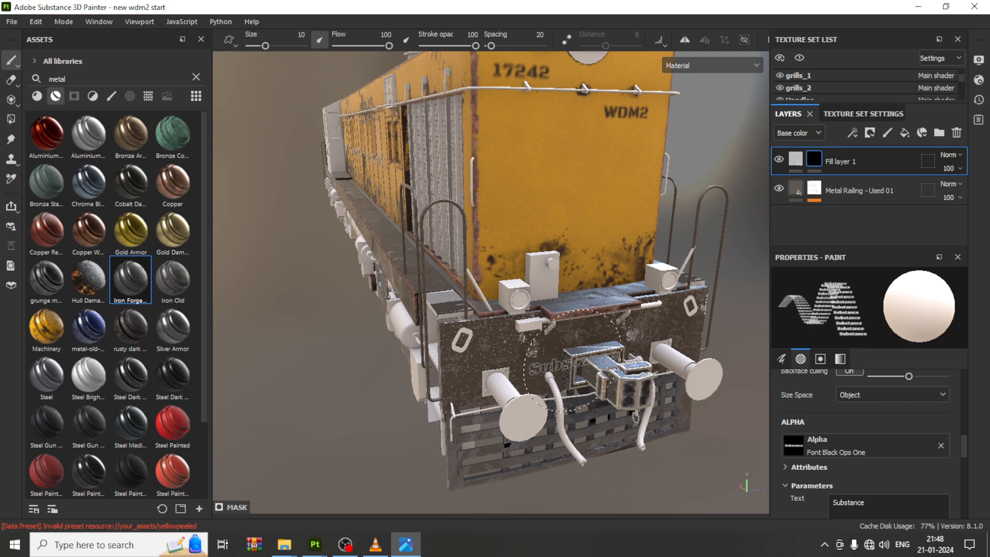
# Step: Set the brush text to WDM2 and stamp it on the upper right of the front plate's mask
pyautogui.moveTo(884, 500); pyautogui.dragTo(810, 502)
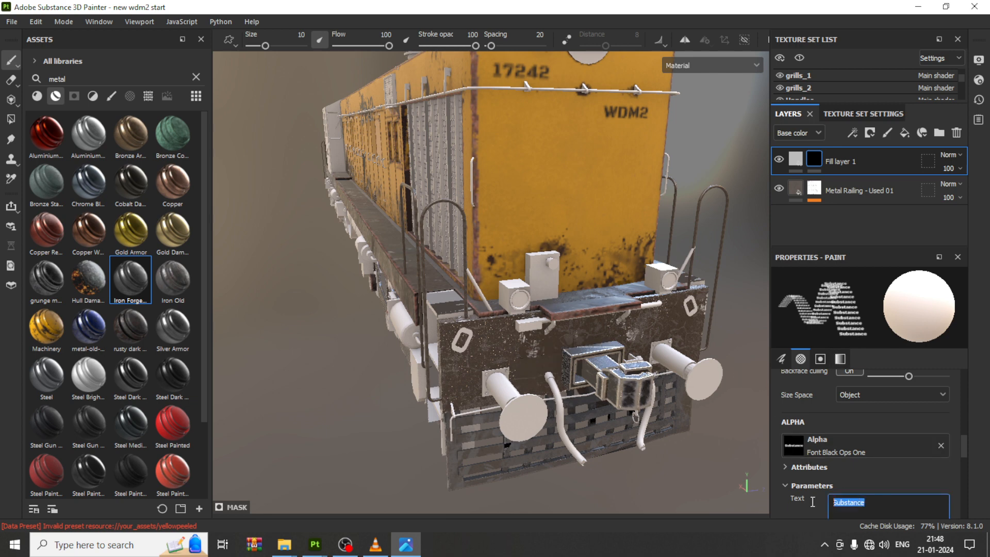
pyautogui.write('WD')
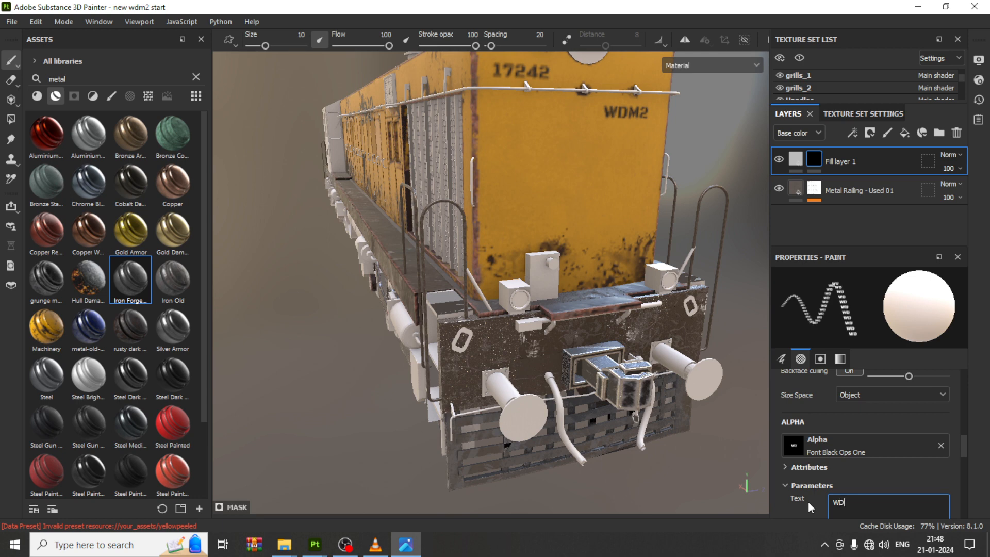
pyautogui.write('M2')
pyautogui.press('Return')
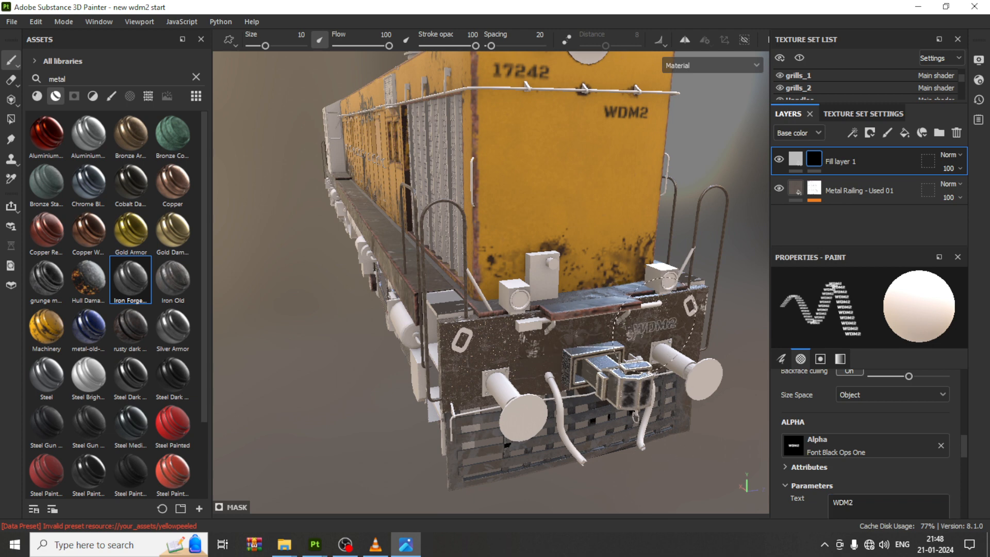
pyautogui.click(656, 326)
# Step: Set the eraser alpha to Font Black Ops One with the text 17242
pyautogui.moveTo(879, 503); pyautogui.dragTo(824, 503)
pyautogui.press('e')
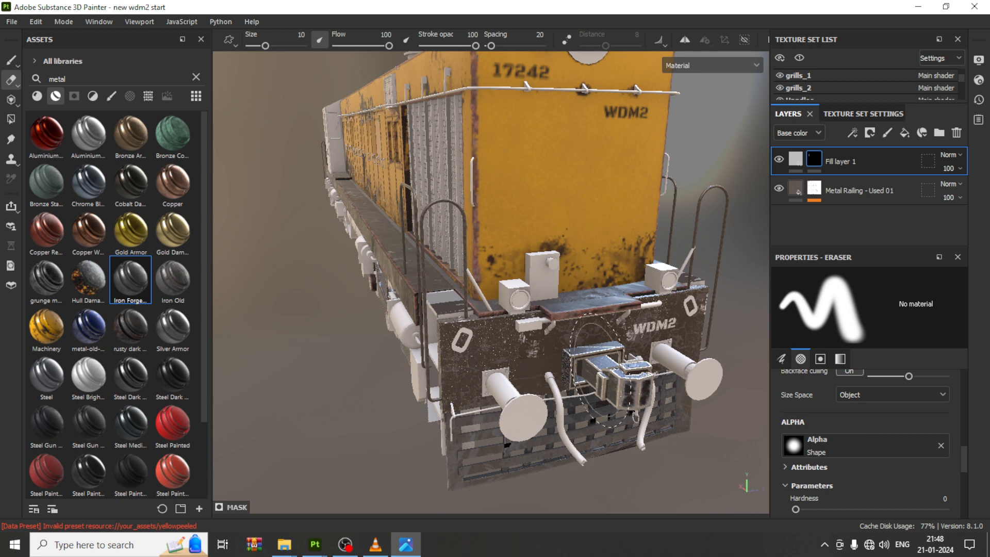
pyautogui.click(871, 447)
pyautogui.scroll(-10, 900, 377)
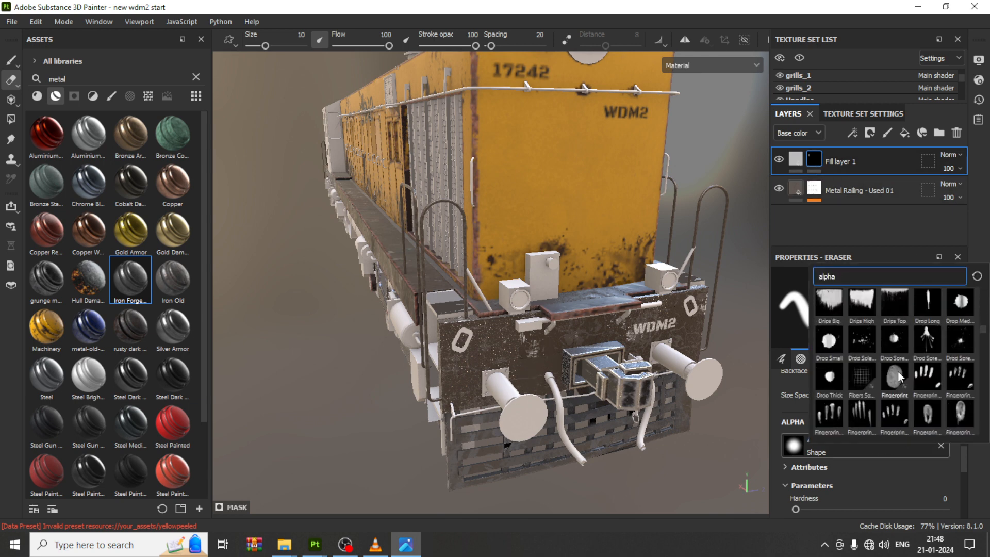
pyautogui.scroll(3, 900, 376)
pyautogui.scroll(-3, 900, 376)
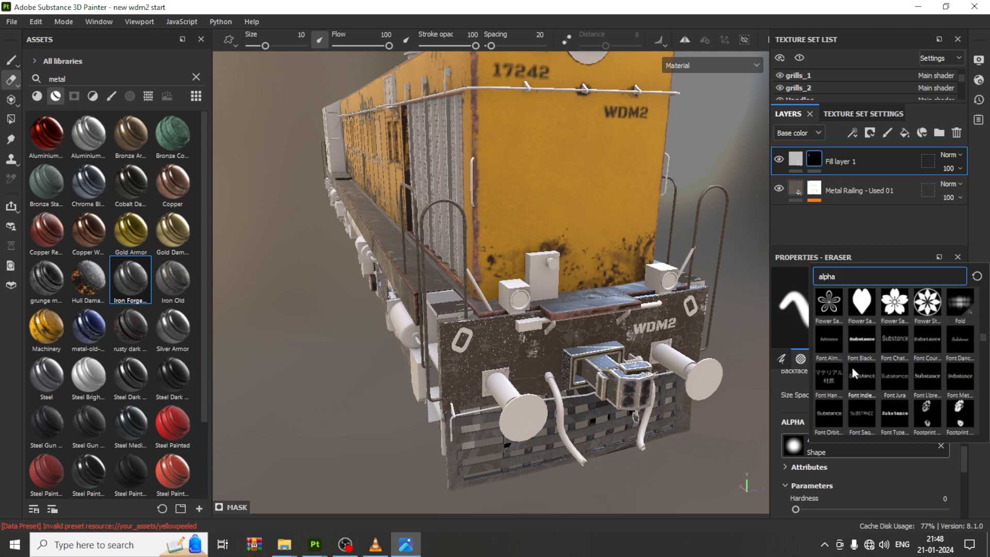
pyautogui.click(866, 342)
pyautogui.doubleClick(876, 506)
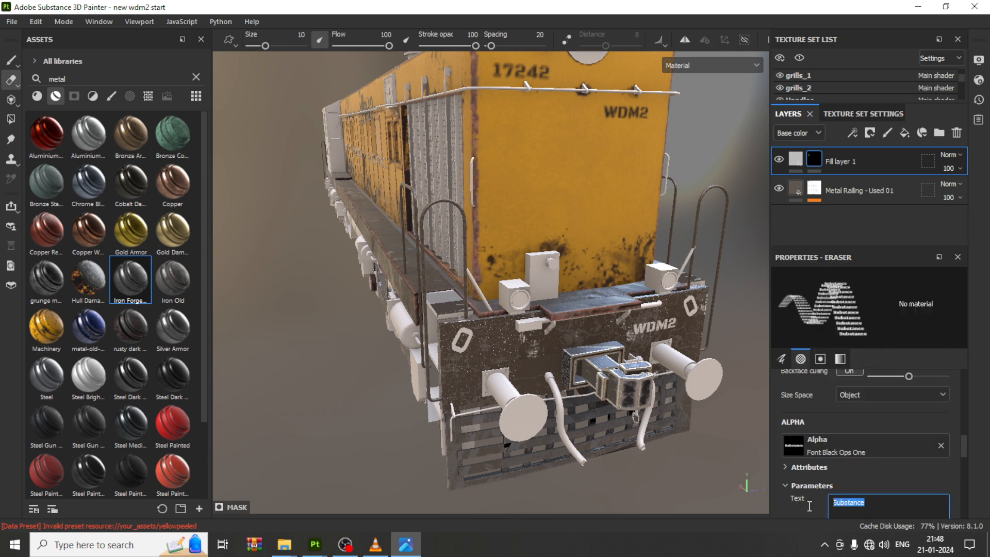
pyautogui.write('17242')
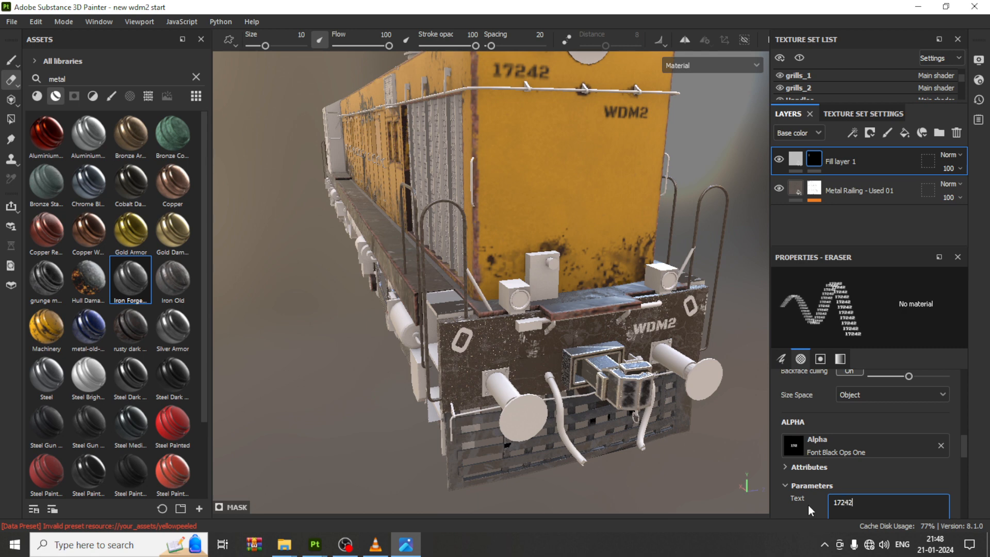
pyautogui.press('Return')
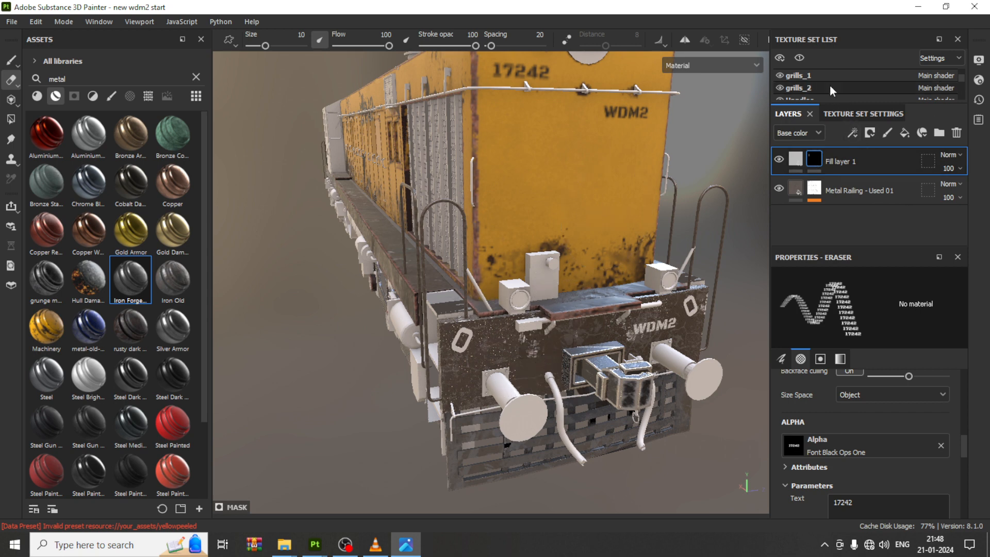
# Step: Stamp WDM2 on the left of the front plate with the paint brush, then undo the stamp
pyautogui.moveTo(833, 103); pyautogui.dragTo(833, 223)
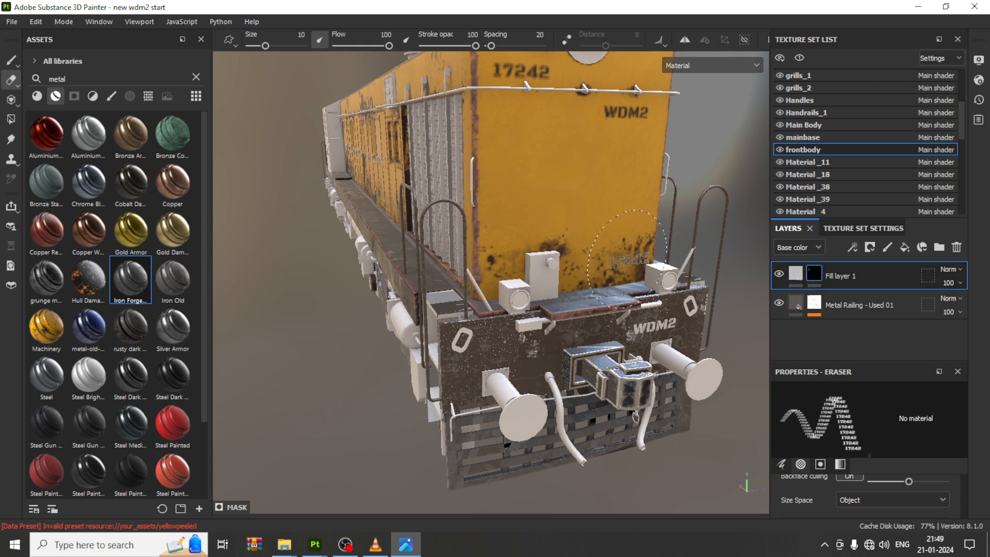
pyautogui.click(11, 60)
pyautogui.click(511, 344)
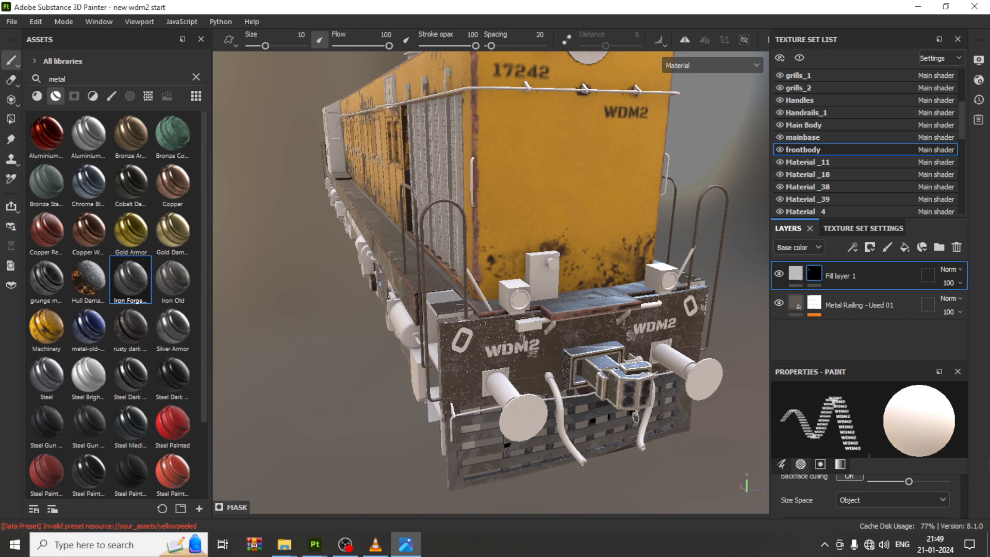
pyautogui.hotkey('ctrl', 'z')
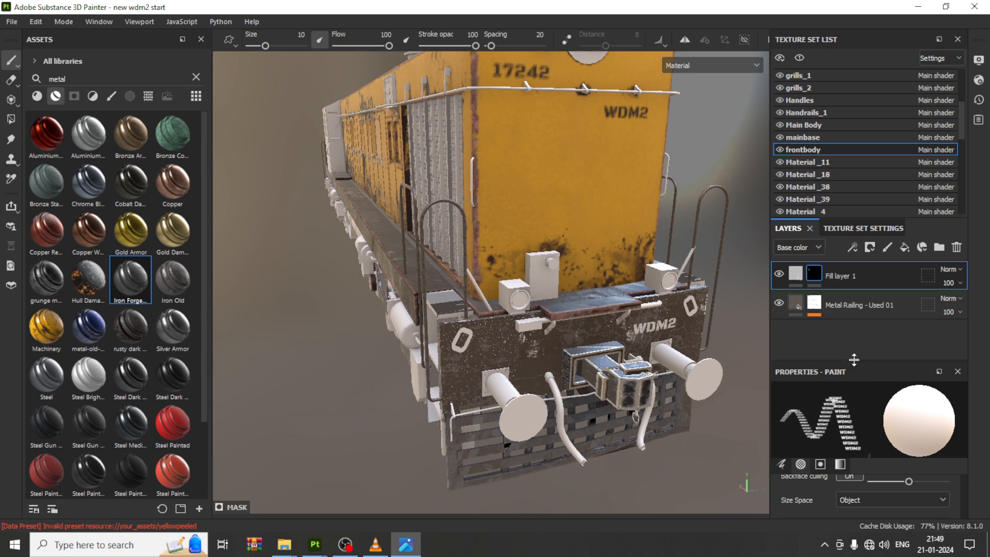
# Step: Change the paint brush text to 17242 and stamp it on the left side of the front plate
pyautogui.moveTo(855, 360); pyautogui.dragTo(854, 334)
pyautogui.scroll(-1, 864, 475)
pyautogui.scroll(-3, 864, 477)
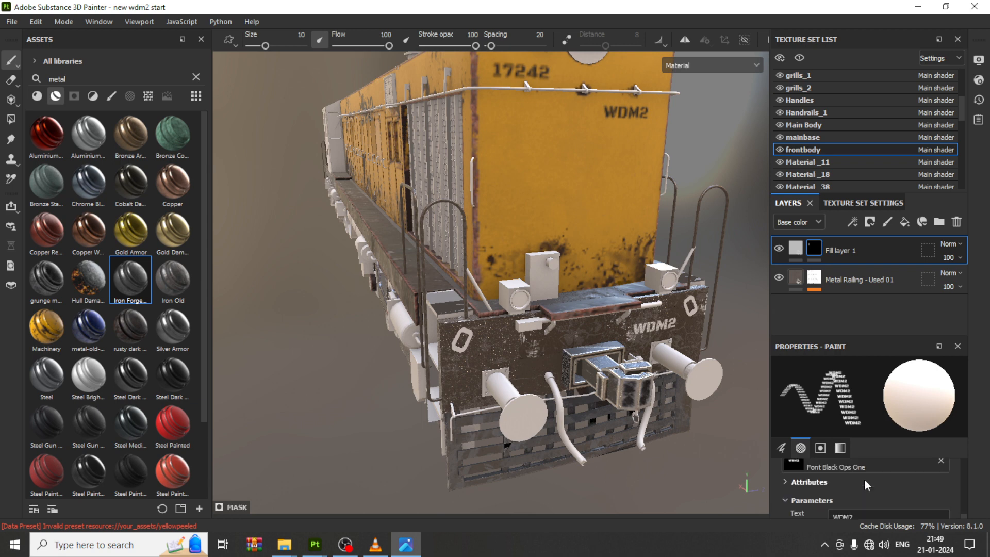
pyautogui.doubleClick(832, 480)
pyautogui.write('17242')
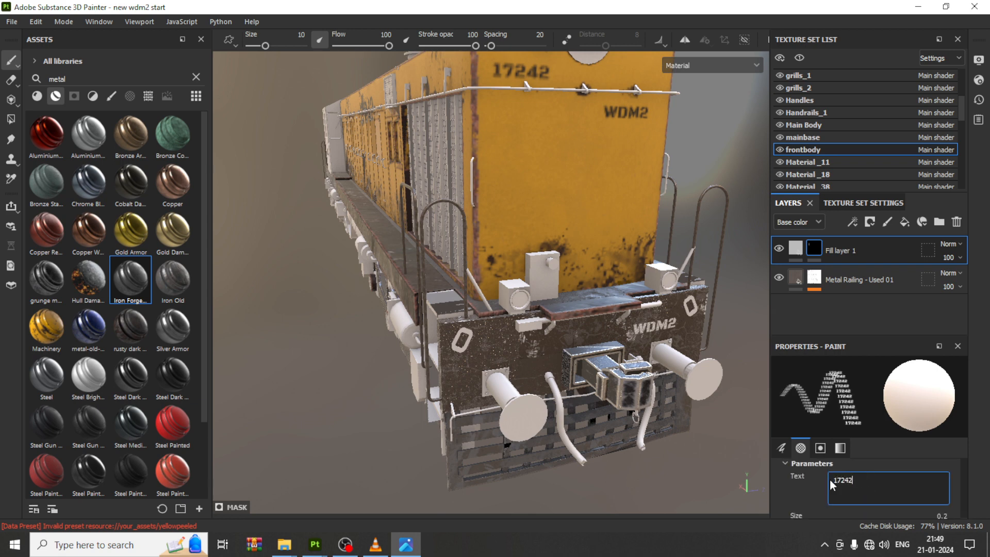
pyautogui.press('Return')
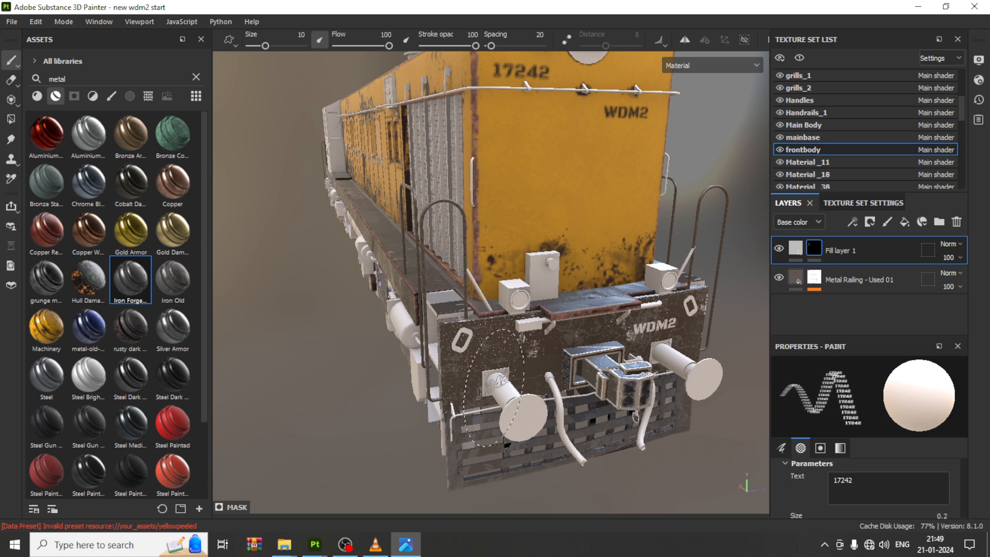
pyautogui.click(509, 348)
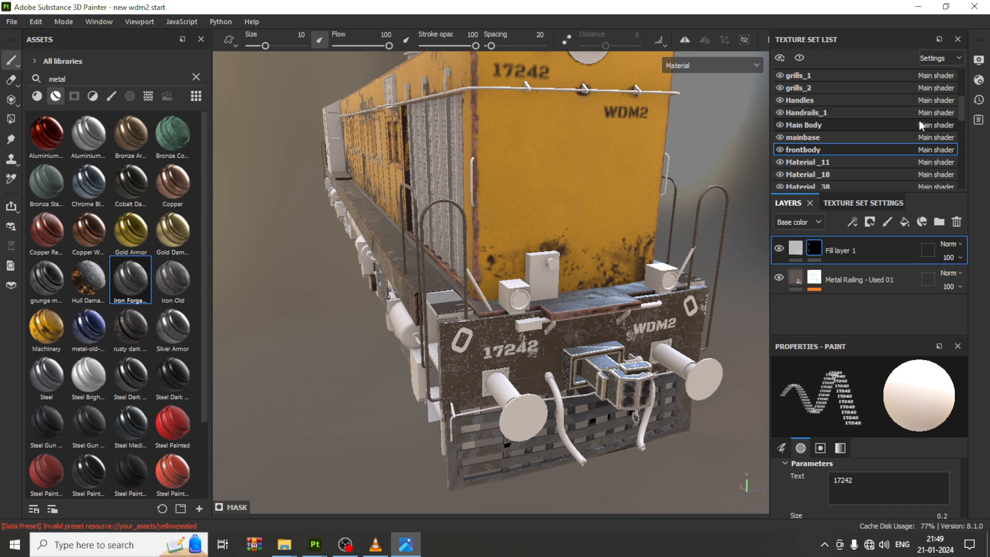
# Step: Select the Main Body texture set and delete its top fill layer
pyautogui.scroll(3, 894, 147)
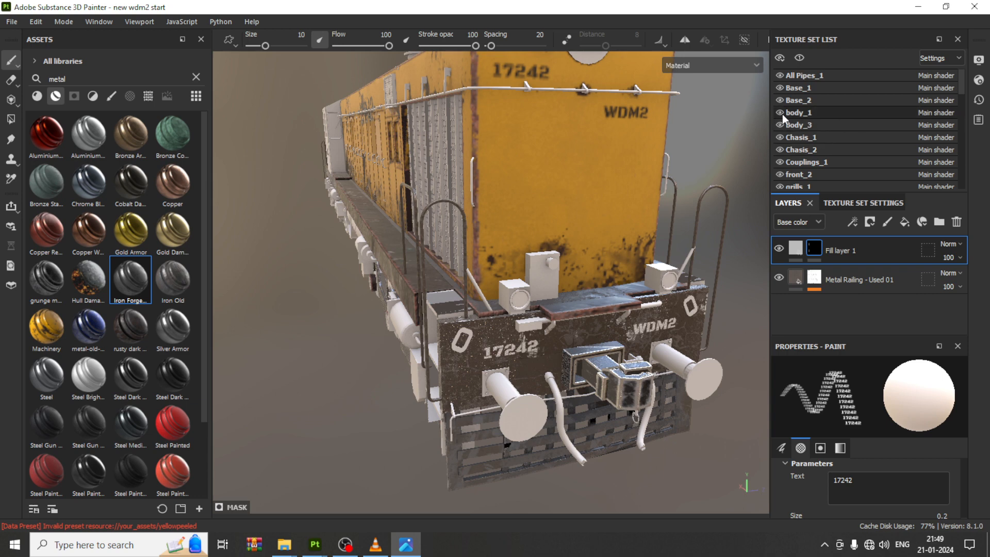
pyautogui.scroll(-2, 826, 149)
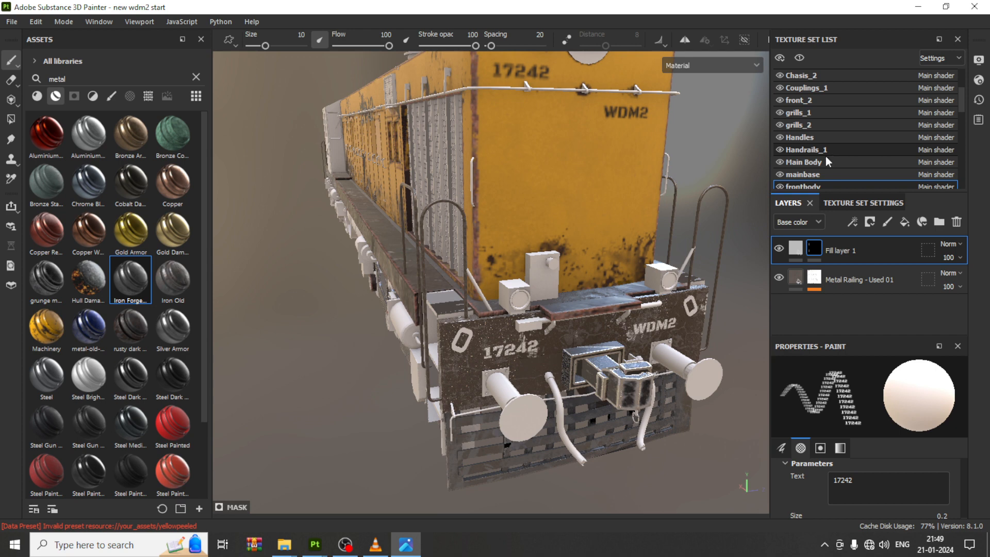
pyautogui.click(779, 162)
pyautogui.click(778, 162)
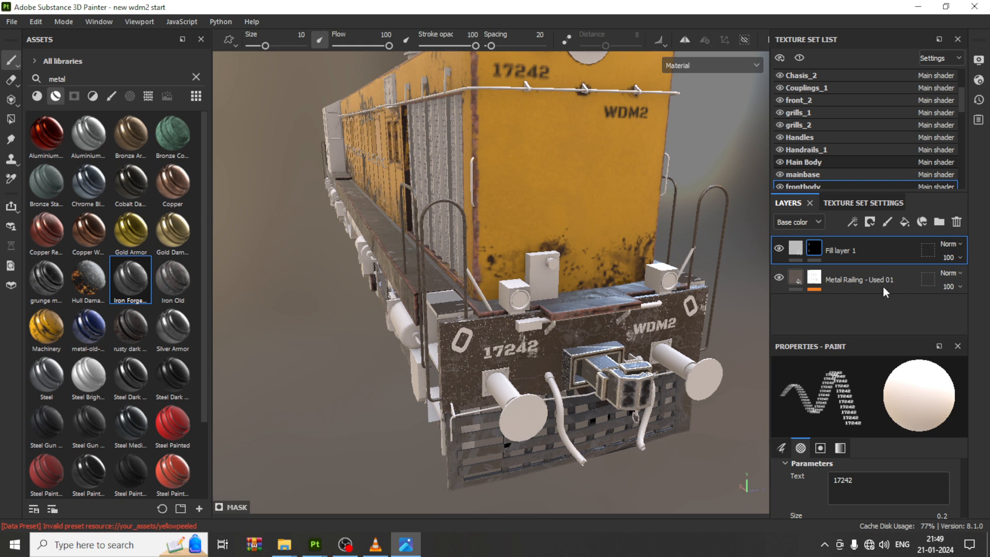
pyautogui.click(851, 162)
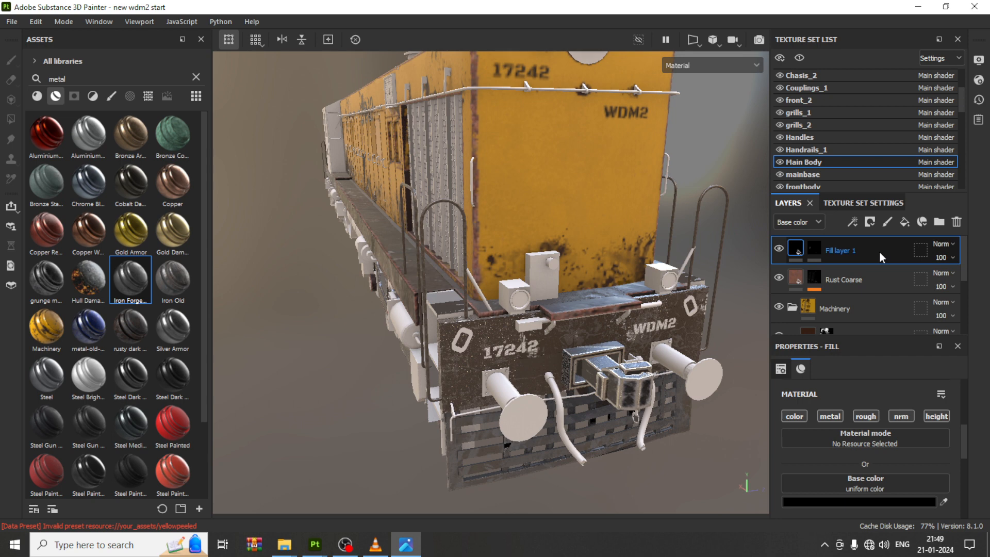
pyautogui.press('Delete')
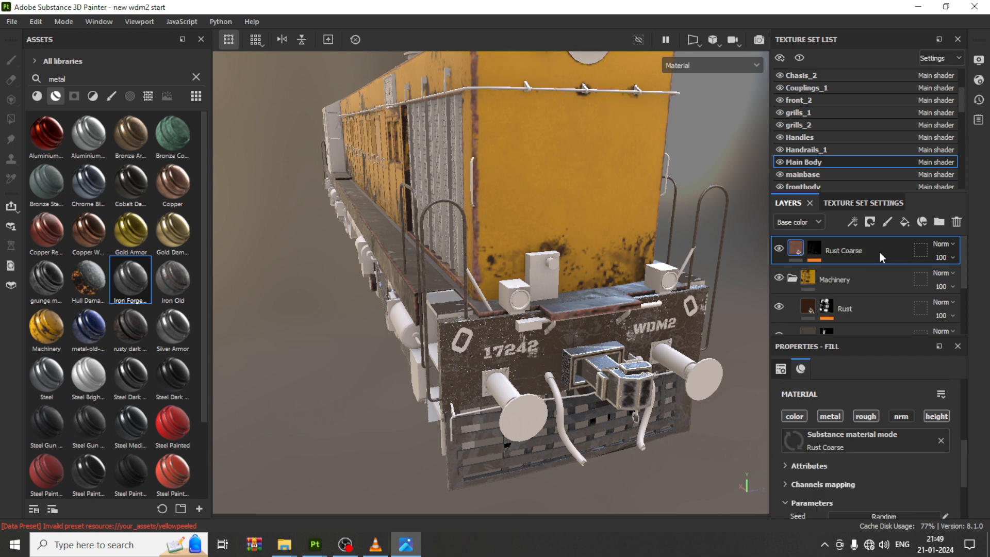
# Step: Add a new fill layer with a black mask to the Main Body texture set
pyautogui.click(905, 223)
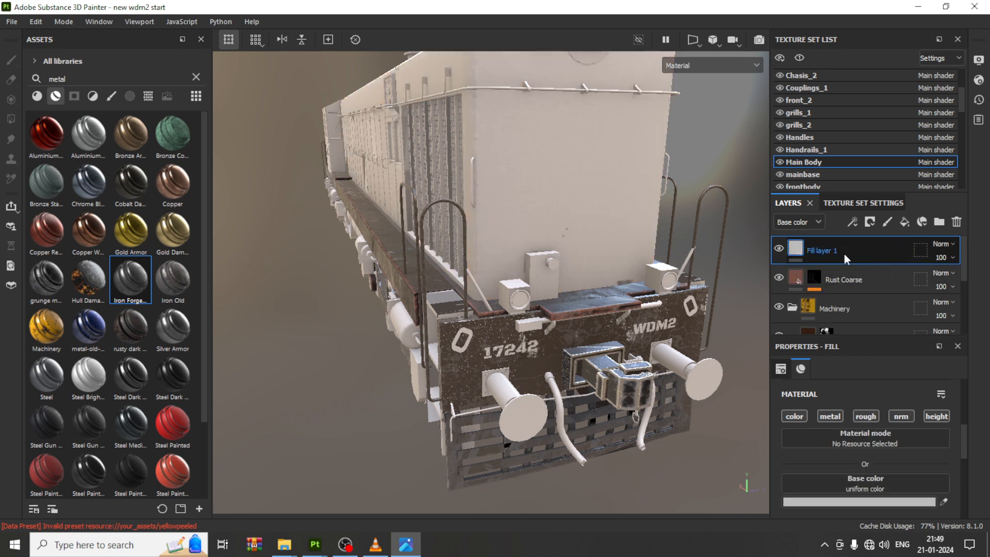
pyautogui.click(871, 222)
pyautogui.click(902, 248)
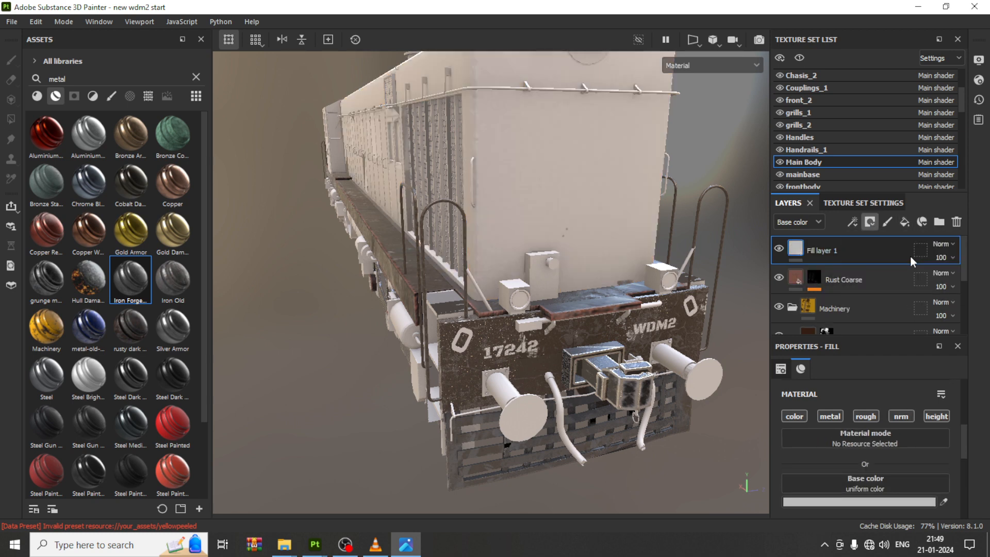
# Step: Stamp the 17242 text on the upper front of the main body hood through the layer mask
pyautogui.scroll(-1, 892, 471)
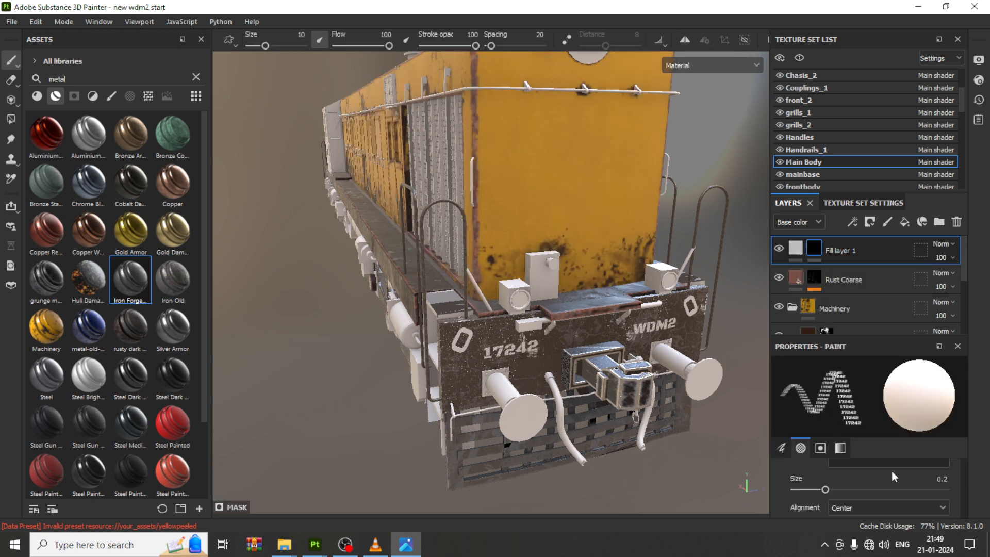
pyautogui.scroll(2, 840, 490)
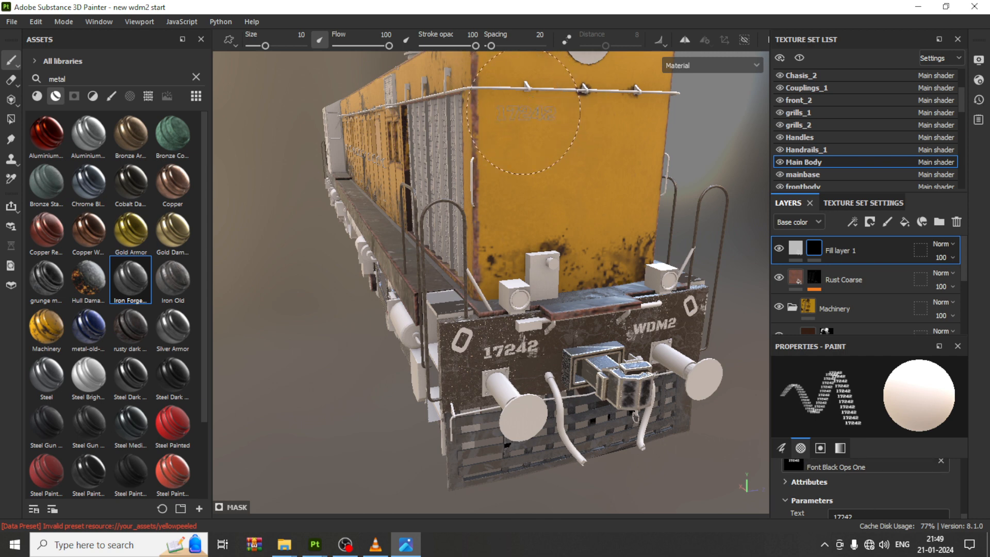
pyautogui.click(518, 108)
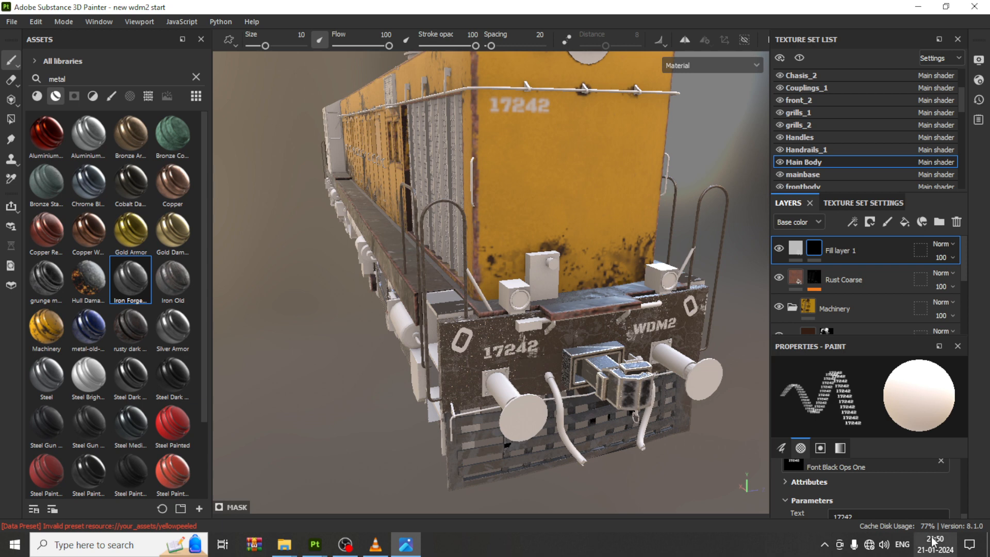
# Step: Set the fill layer's base color to black 000000, then restamp 17242 at the same spot on the hood's mask
pyautogui.click(800, 249)
pyautogui.click(880, 502)
pyautogui.moveTo(782, 452); pyautogui.dragTo(833, 456)
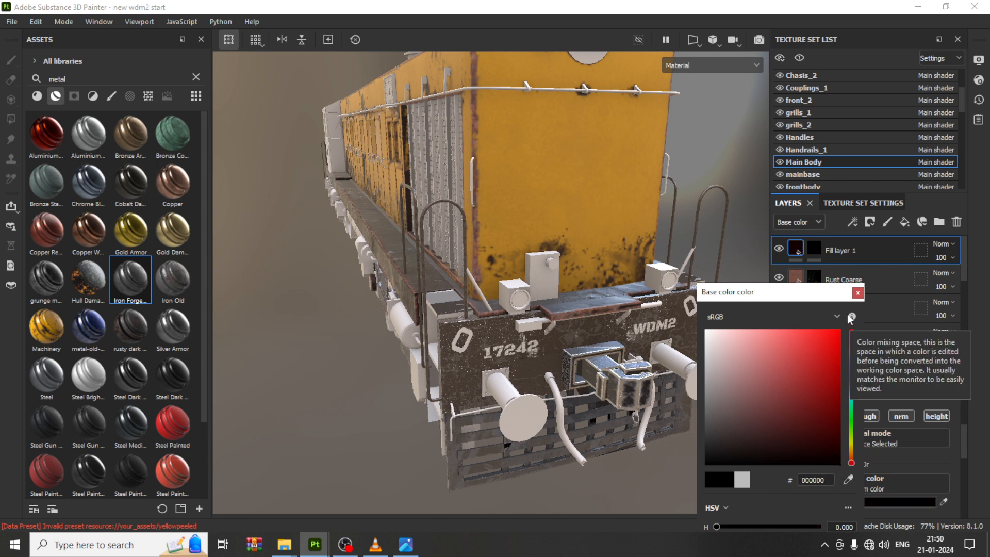
pyautogui.click(858, 293)
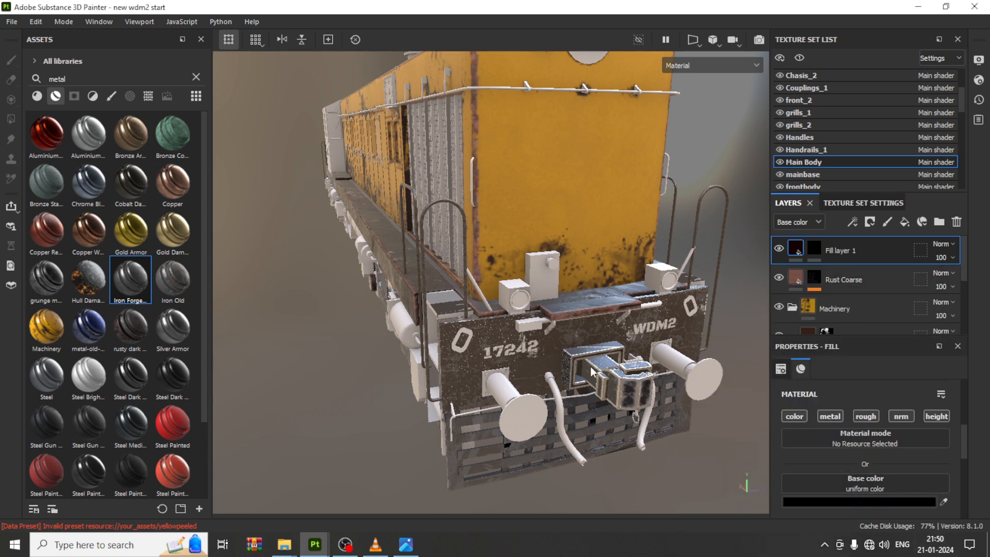
pyautogui.click(814, 249)
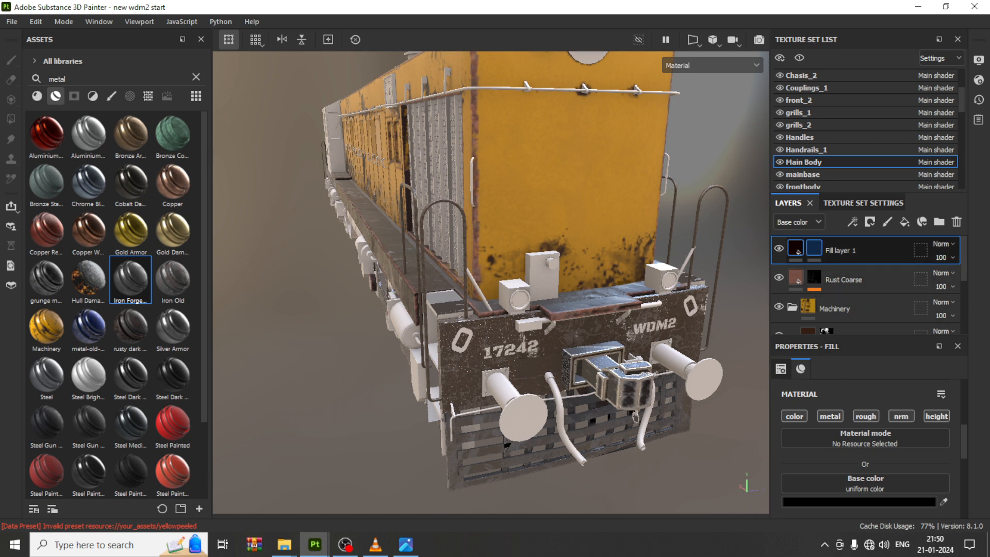
pyautogui.click(515, 110)
# Step: Change the paint brush text to WDM2 and stamp it on the upper right of the hood front
pyautogui.scroll(-1, 894, 496)
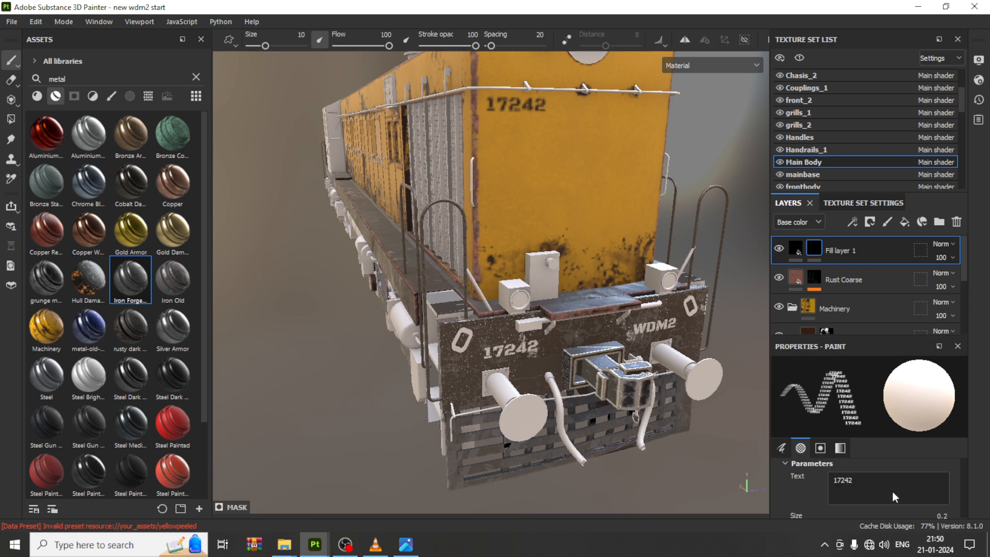
pyautogui.click(892, 490)
pyautogui.hotkey('ctrl', 'a')
pyautogui.write('W')
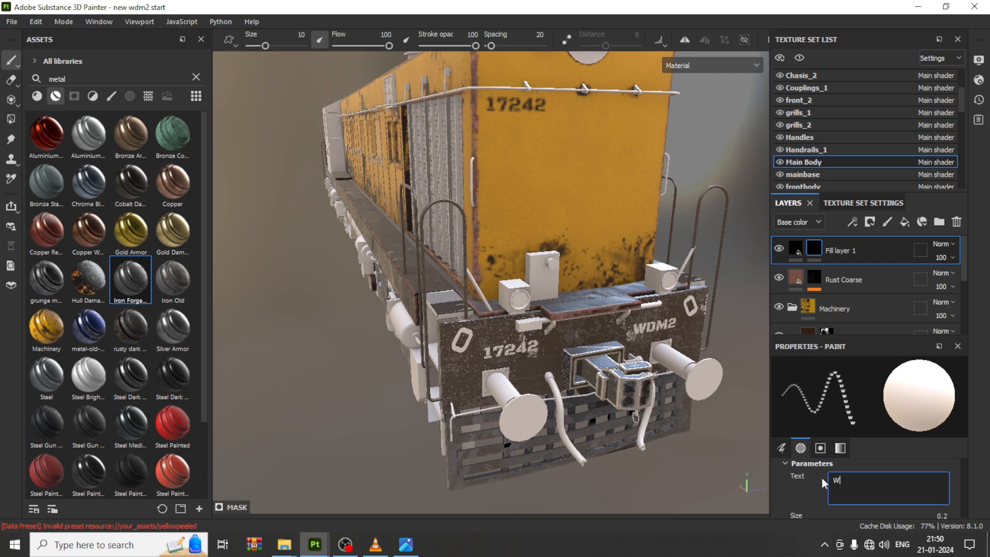
pyautogui.write('DM2')
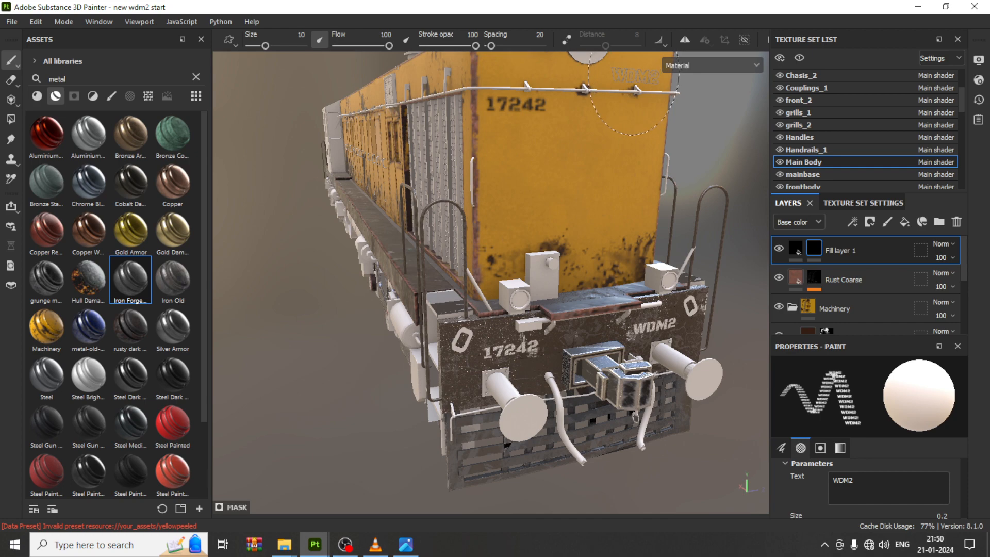
pyautogui.click(635, 75)
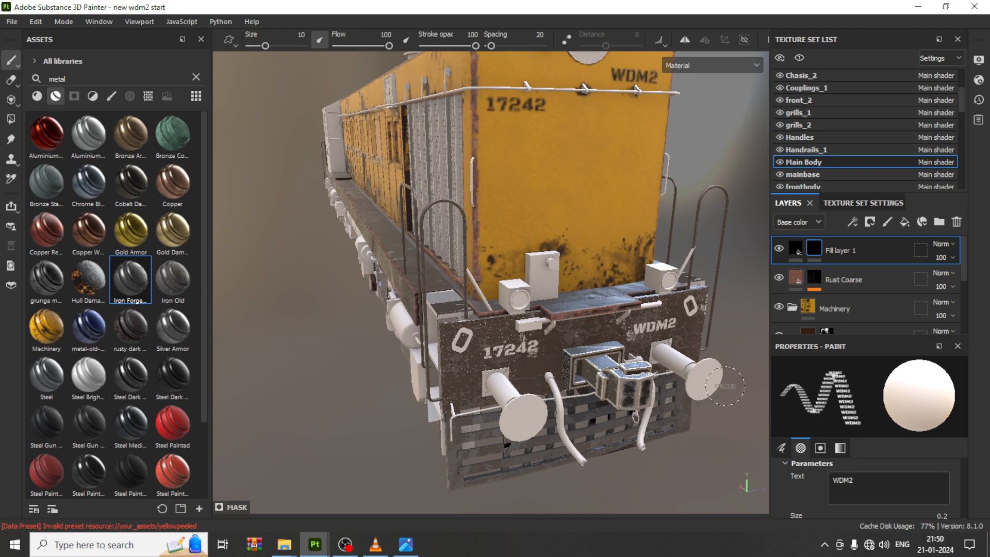
# Step: Save the project
pyautogui.scroll(-3, 567, 264)
pyautogui.keyDown('alt'); pyautogui.moveTo(592, 256); pyautogui.dragTo(584, 281, button='middle'); pyautogui.keyUp('alt')
pyautogui.keyDown('alt'); pyautogui.moveTo(584, 281); pyautogui.dragTo(594, 257); pyautogui.keyUp('alt')
pyautogui.scroll(3, 517, 285)
pyautogui.keyDown('alt'); pyautogui.moveTo(516, 281); pyautogui.dragTo(534, 295); pyautogui.keyUp('alt')
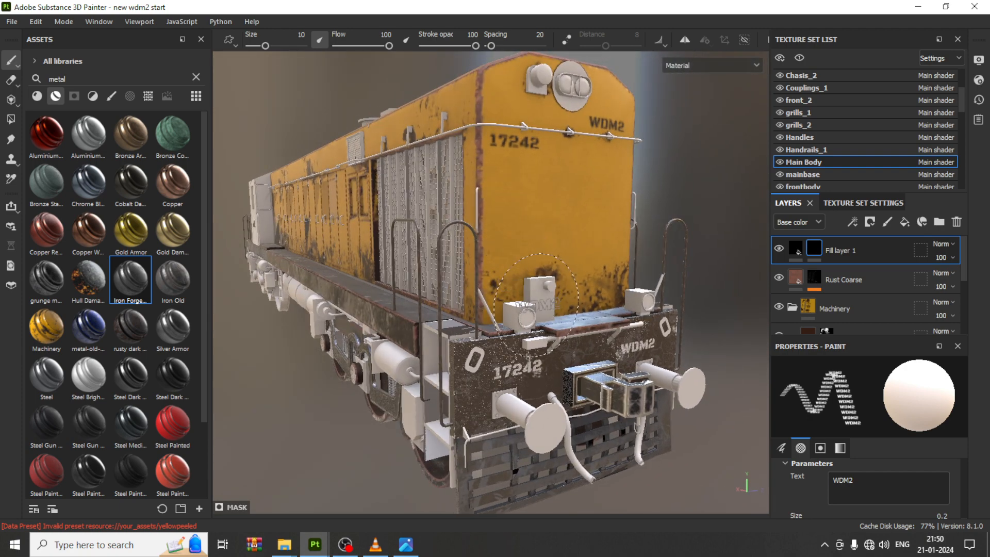
pyautogui.hotkey('ctrl', 's')
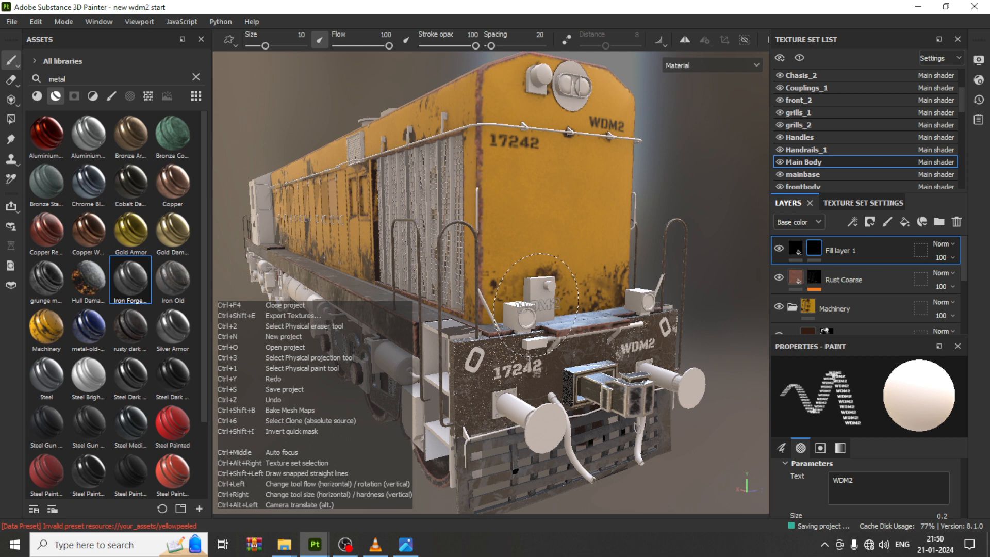